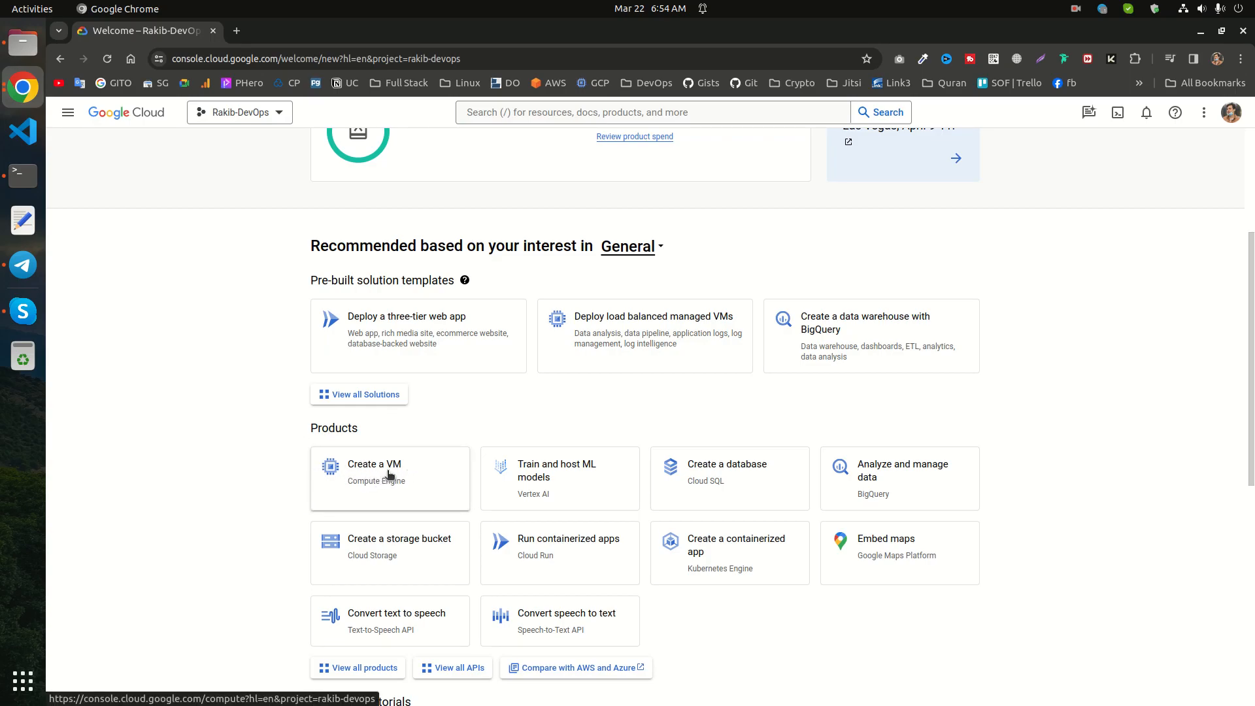
Step: Open the product for creating a VM and enable the Compute Engine API for the project
{"action": "scroll", "coordinate": [264, 459], "scroll_direction": "up", "scroll_amount": 3}
{"action": "scroll", "coordinate": [264, 454], "scroll_direction": "down", "scroll_amount": 4}
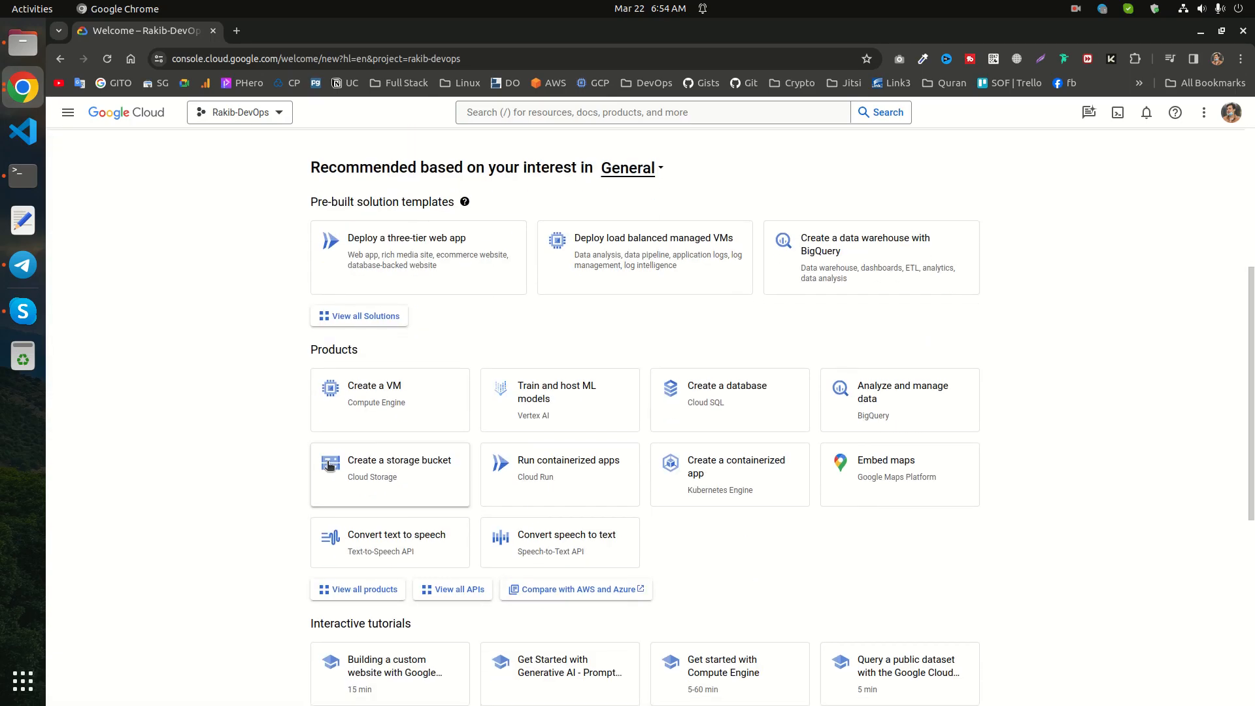
{"action": "left_click", "coordinate": [372, 407]}
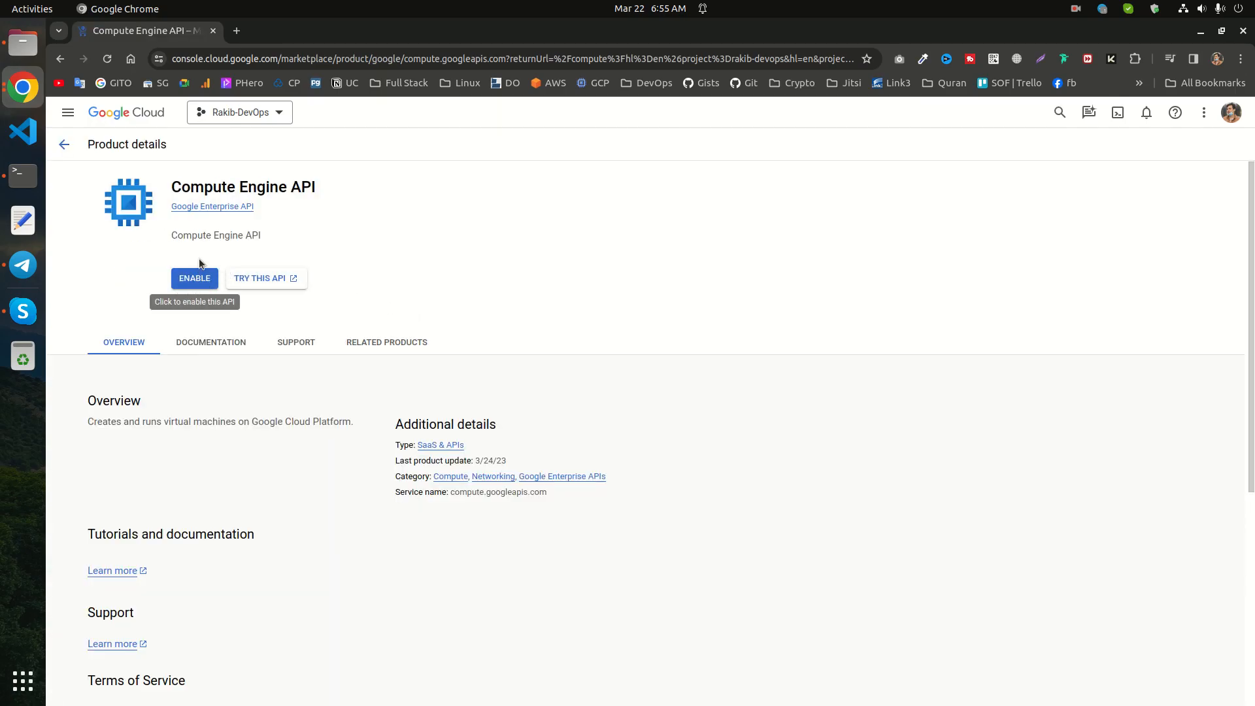
{"action": "left_click_drag", "start_coordinate": [181, 187], "coordinate": [336, 185]}
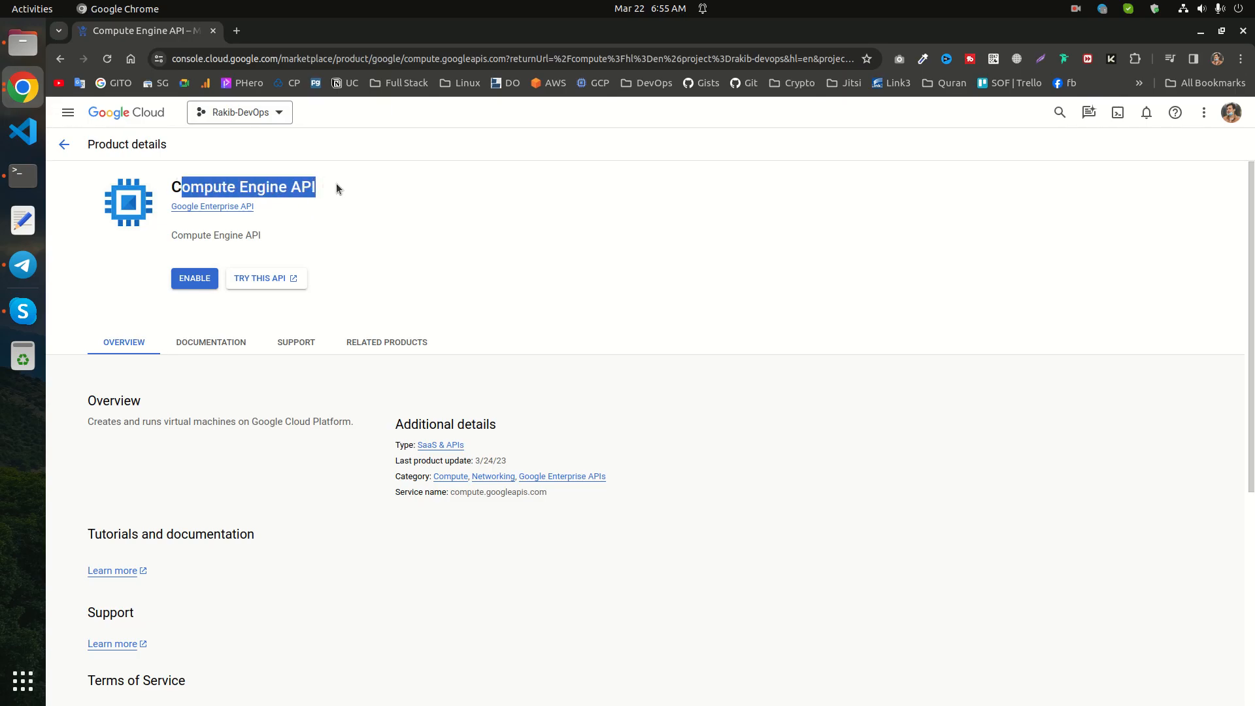
{"action": "left_click", "coordinate": [196, 280]}
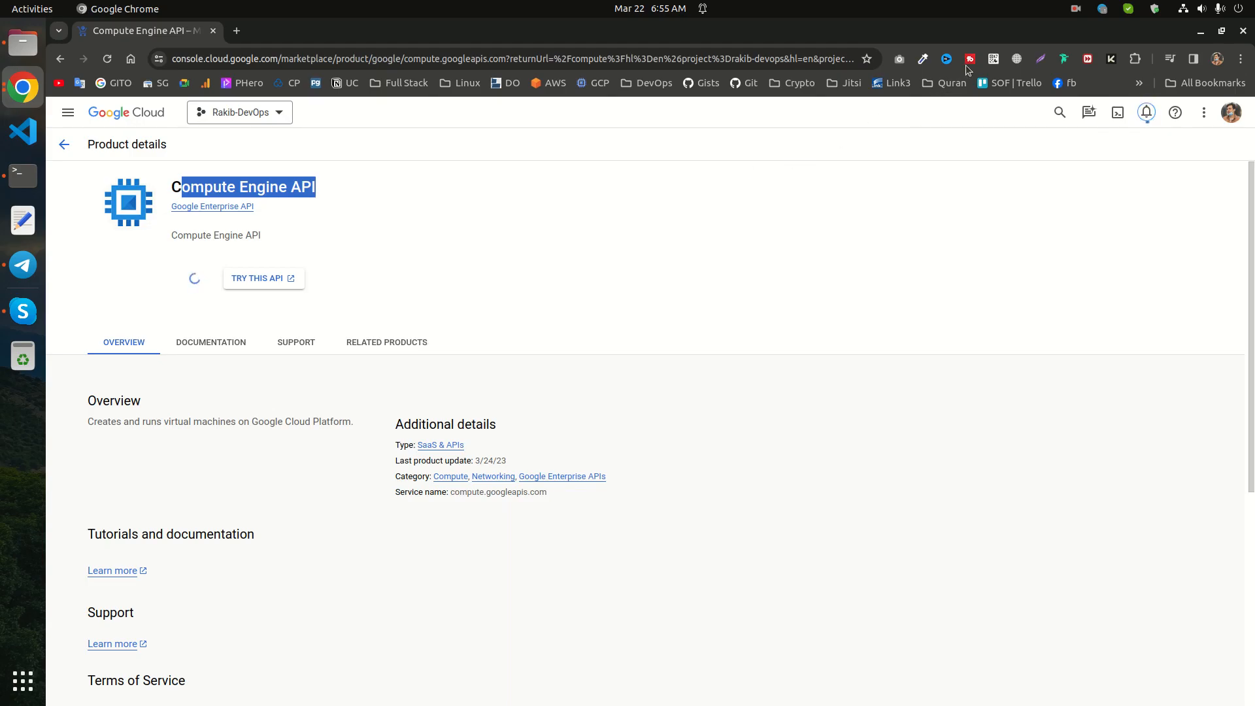
{"action": "left_click", "coordinate": [1076, 9]}
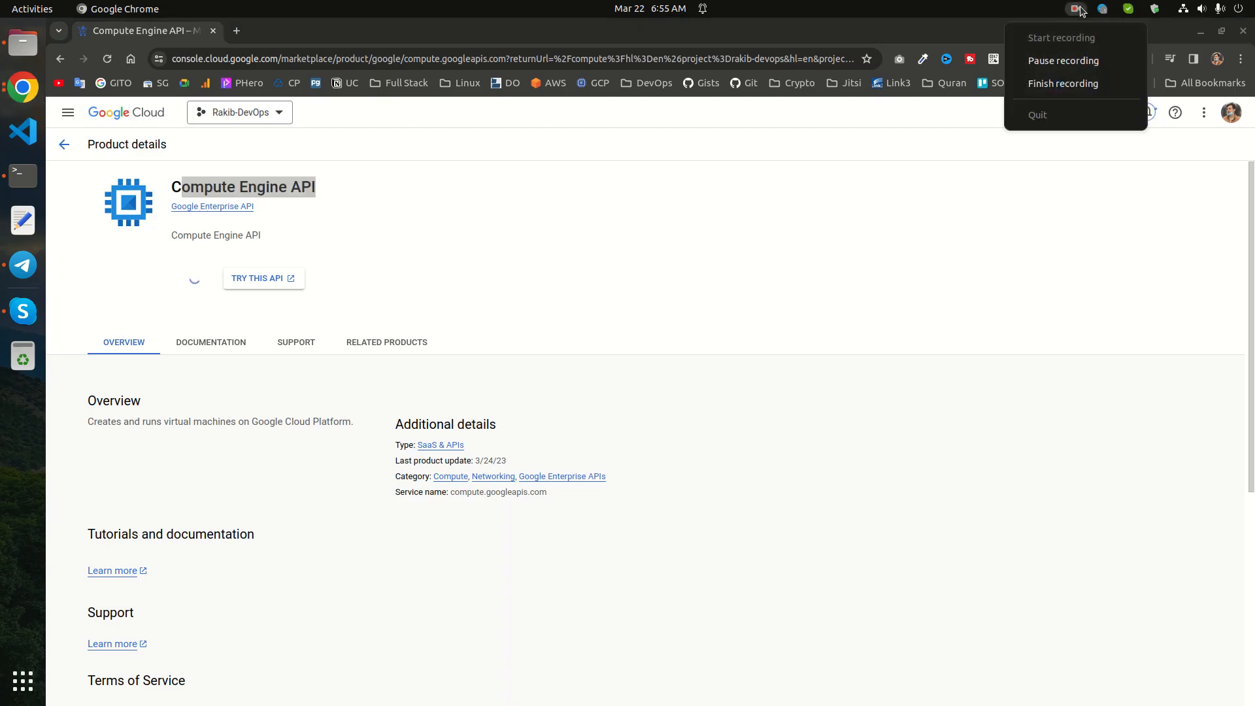
{"action": "left_click", "coordinate": [1069, 60]}
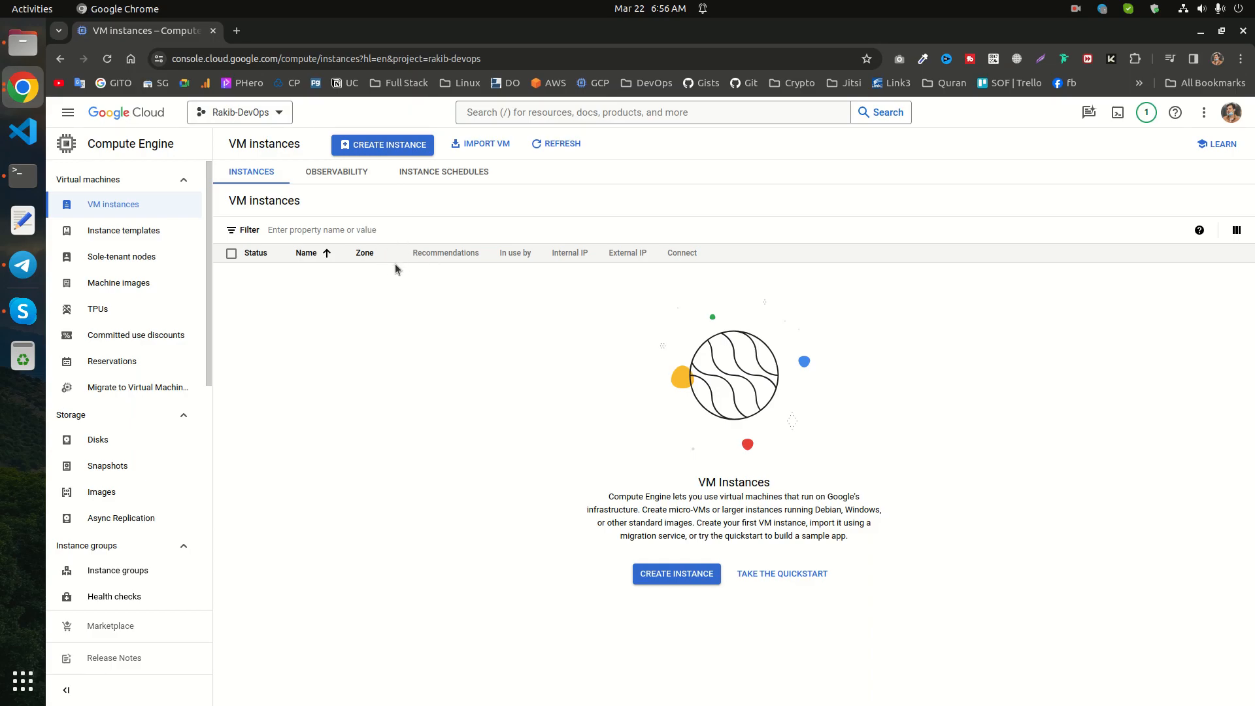
Step: Start creating a new VM instance and name it with the owner's first name followed by "-devops-server"
{"action": "left_click_drag", "start_coordinate": [230, 201], "coordinate": [340, 206]}
{"action": "left_click", "coordinate": [340, 207]}
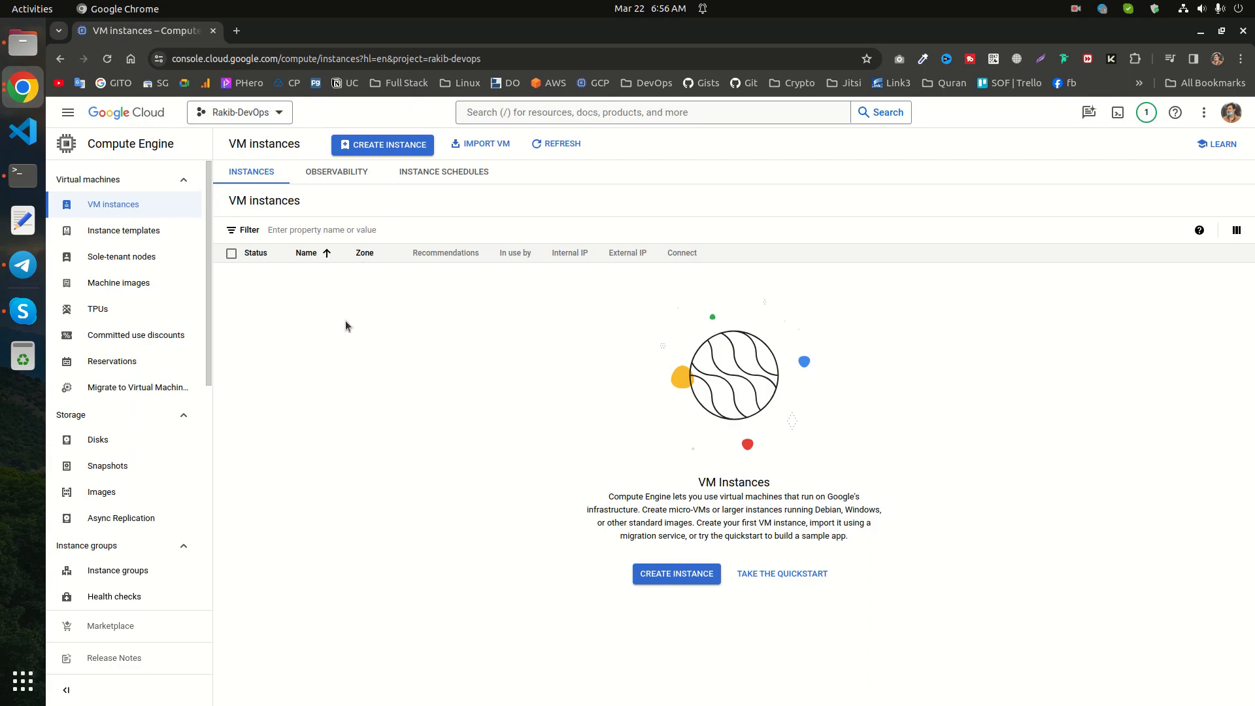
{"action": "left_click", "coordinate": [384, 146]}
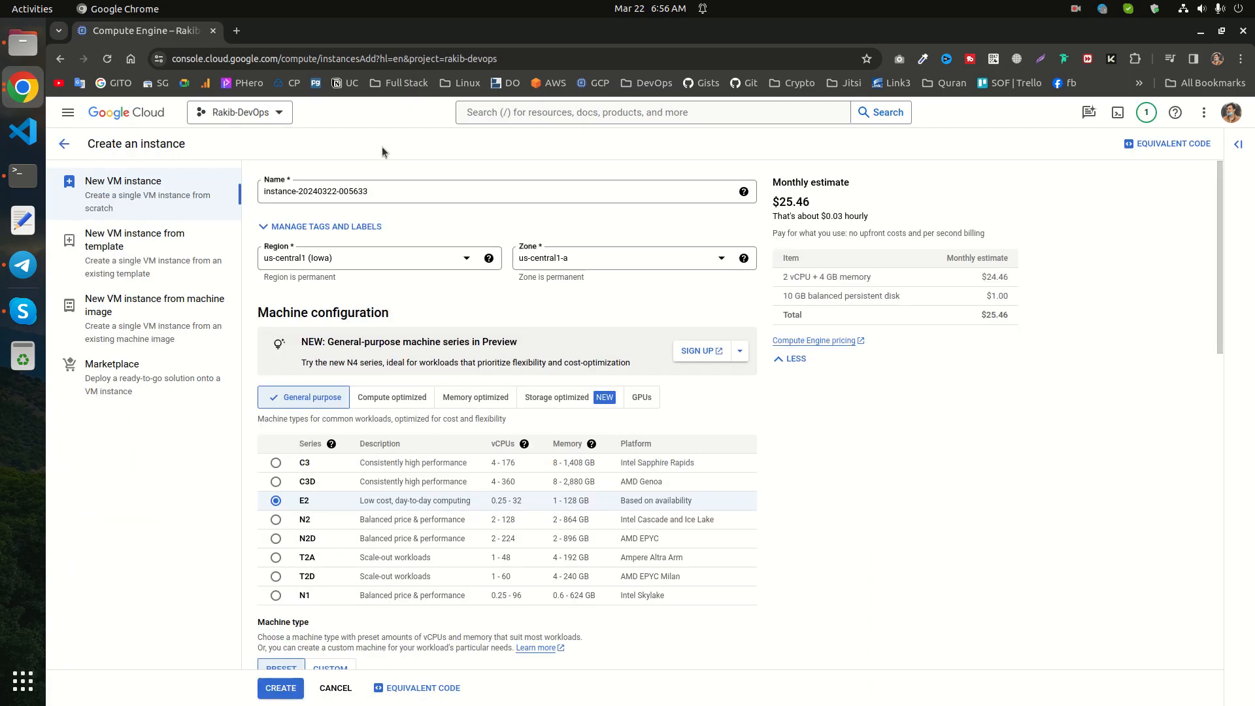
{"action": "left_click", "coordinate": [383, 192]}
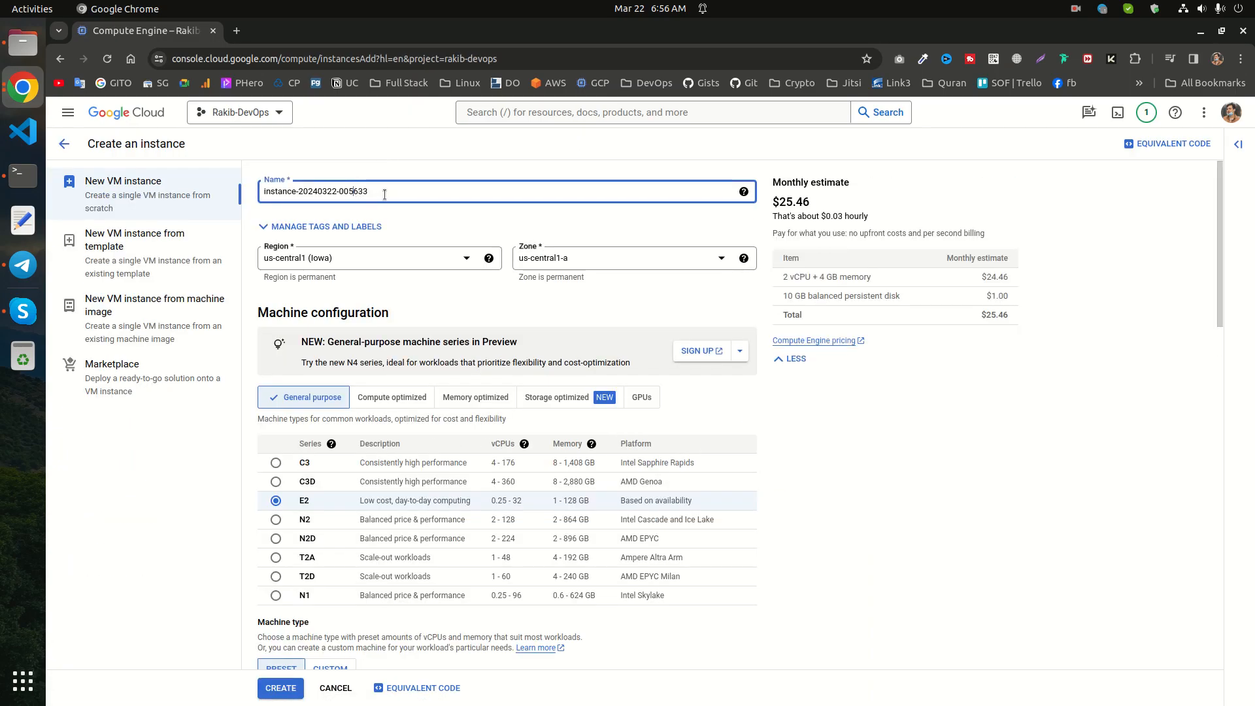
{"action": "left_click_drag", "start_coordinate": [381, 192], "coordinate": [259, 198]}
{"action": "left_click", "coordinate": [325, 194]}
{"action": "left_click_drag", "start_coordinate": [378, 193], "coordinate": [258, 197]}
{"action": "type", "text": "rakib"}
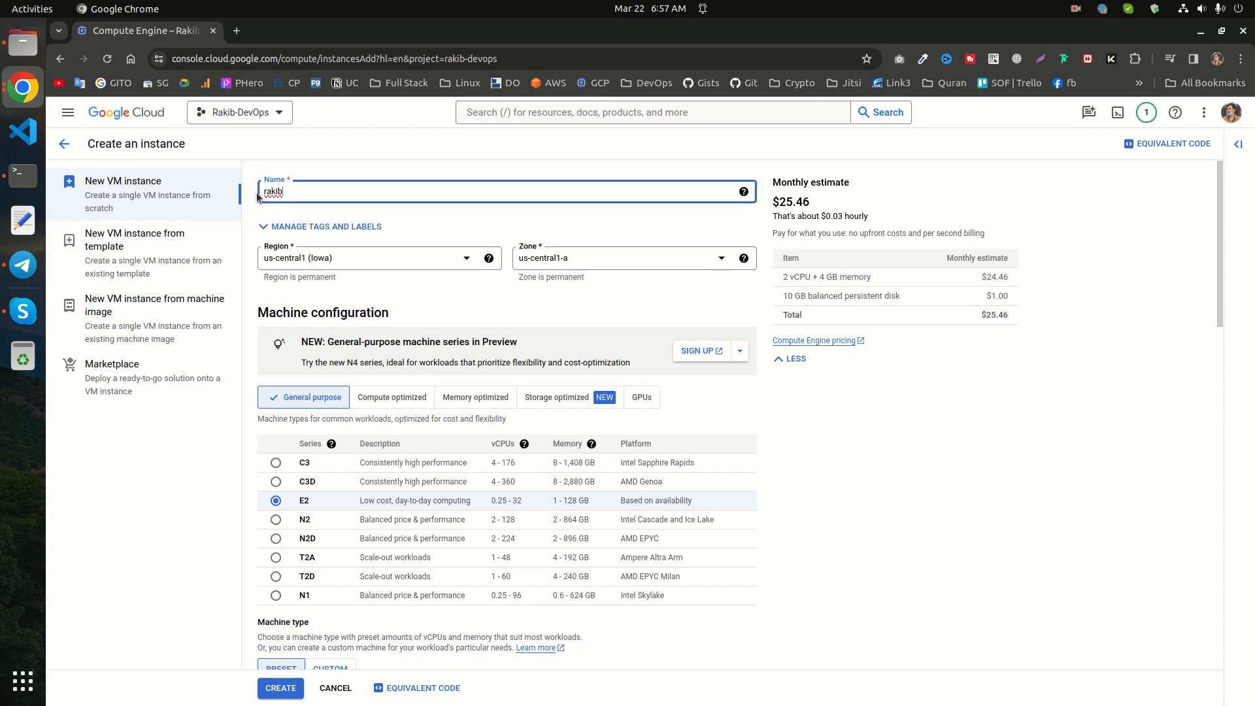
{"action": "type", "text": "-devops-server"}
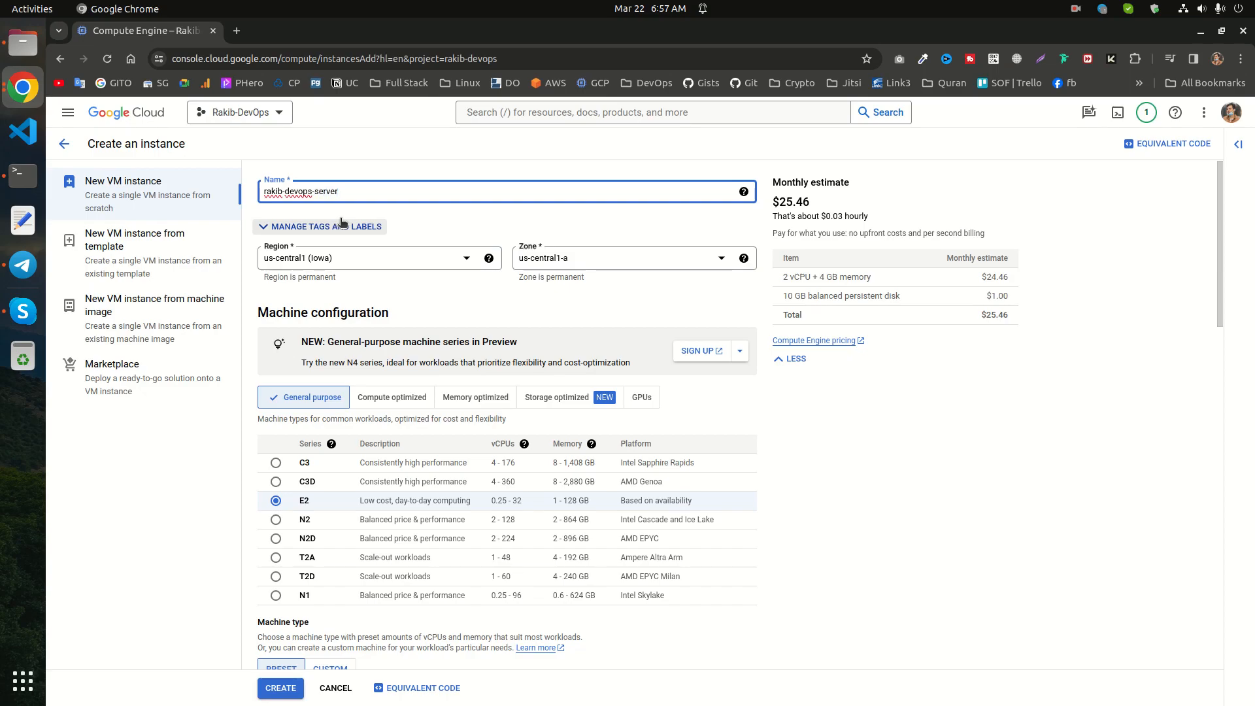
{"action": "left_click", "coordinate": [467, 223]}
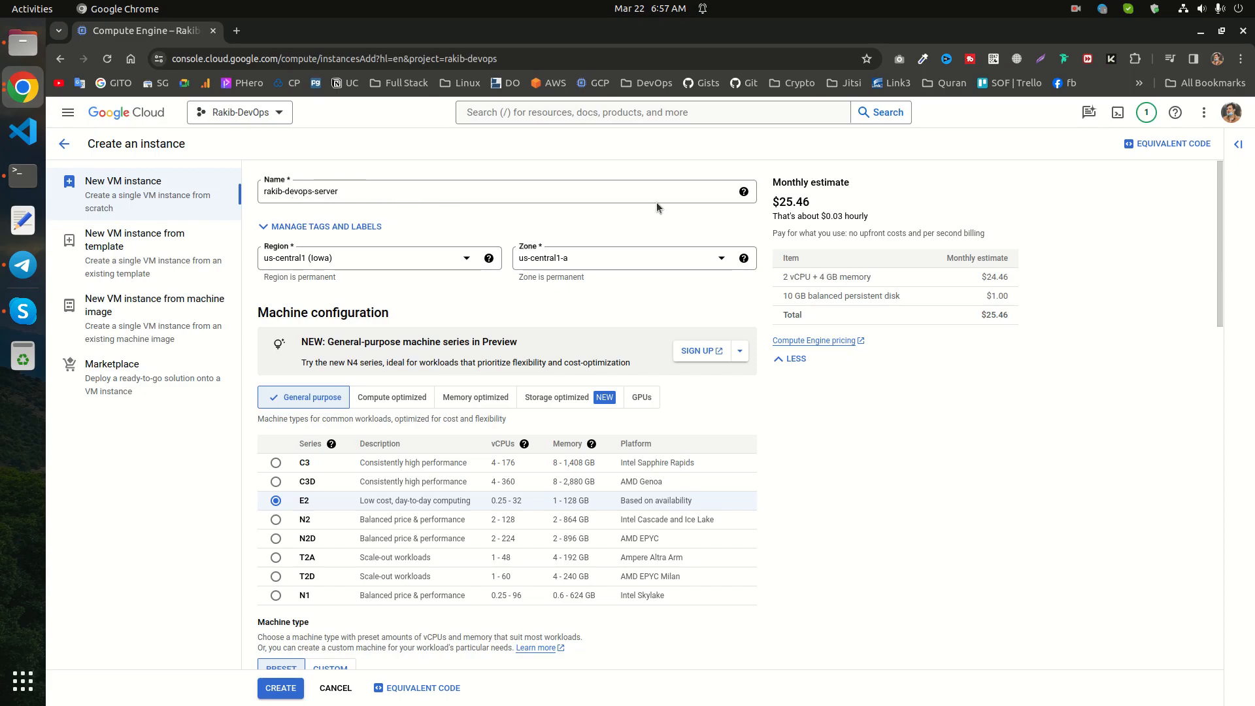
Step: Look through the region and zone options offered for the new instance
{"action": "left_click", "coordinate": [448, 270]}
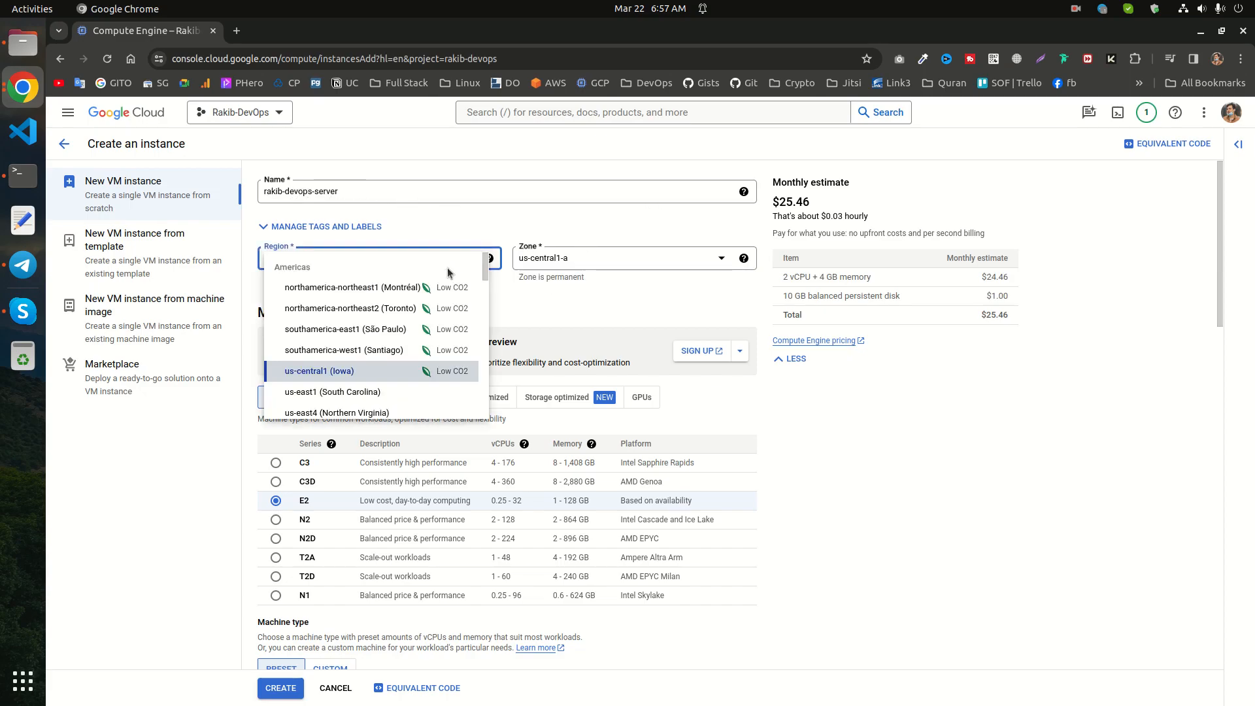
{"action": "left_click", "coordinate": [439, 227]}
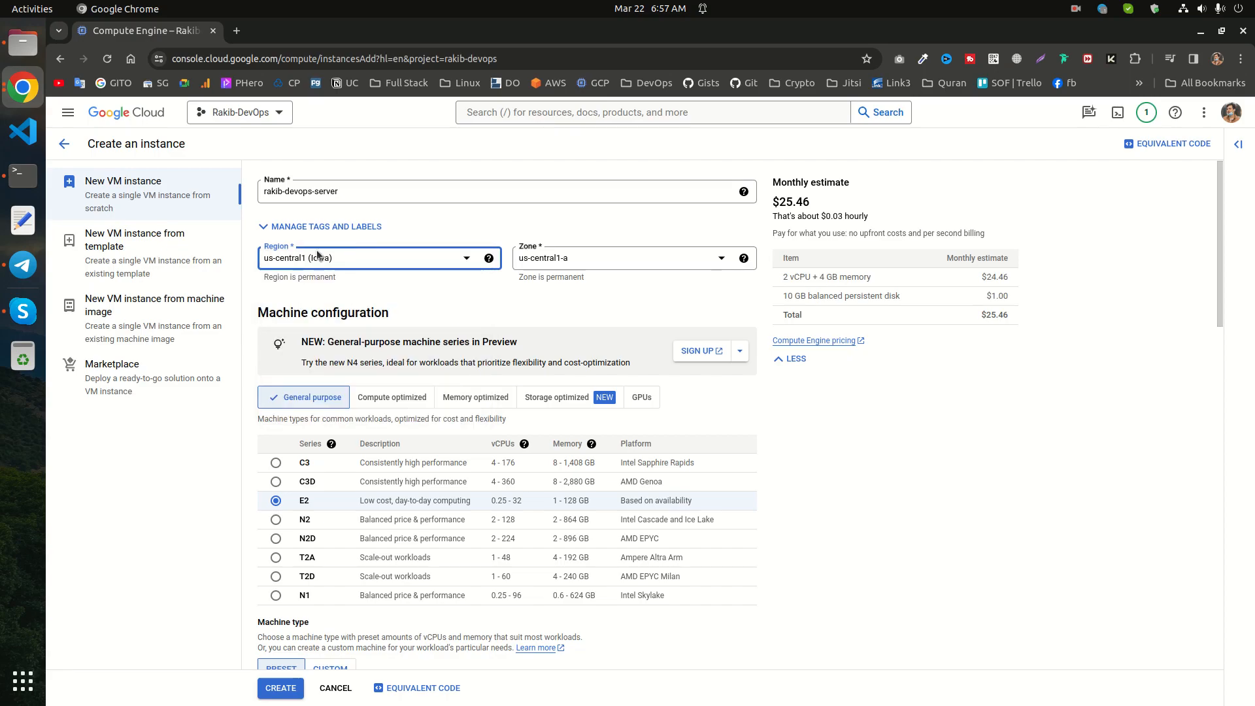
{"action": "left_click", "coordinate": [586, 262]}
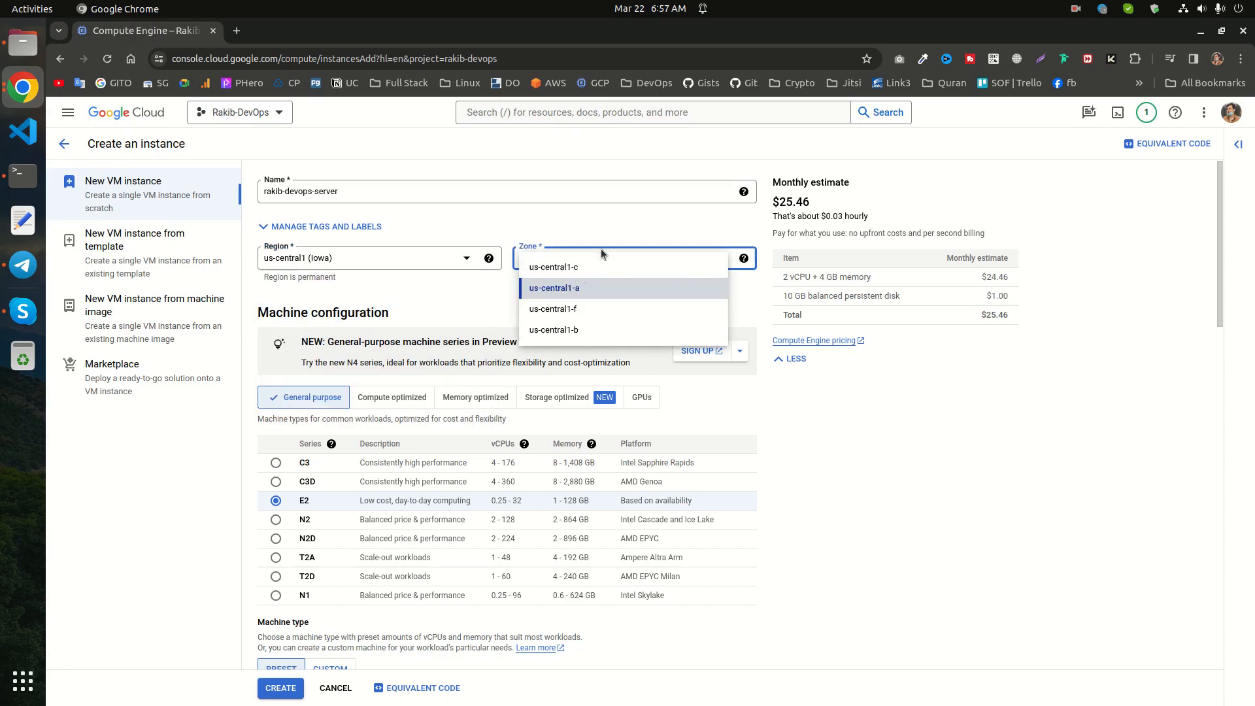
{"action": "left_click", "coordinate": [601, 234]}
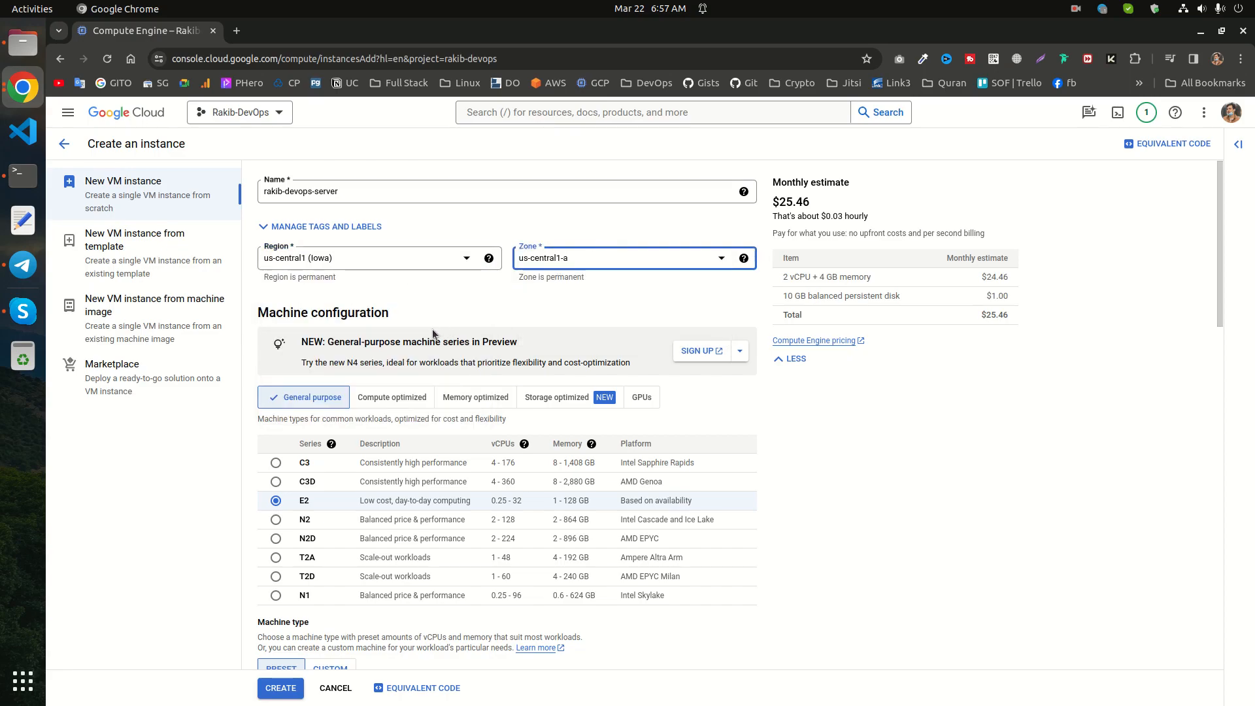
Step: Review the machine series, the preset E2 machine sizes and the monthly cost estimate of the instance
{"action": "scroll", "coordinate": [462, 364], "scroll_direction": "down", "scroll_amount": 3}
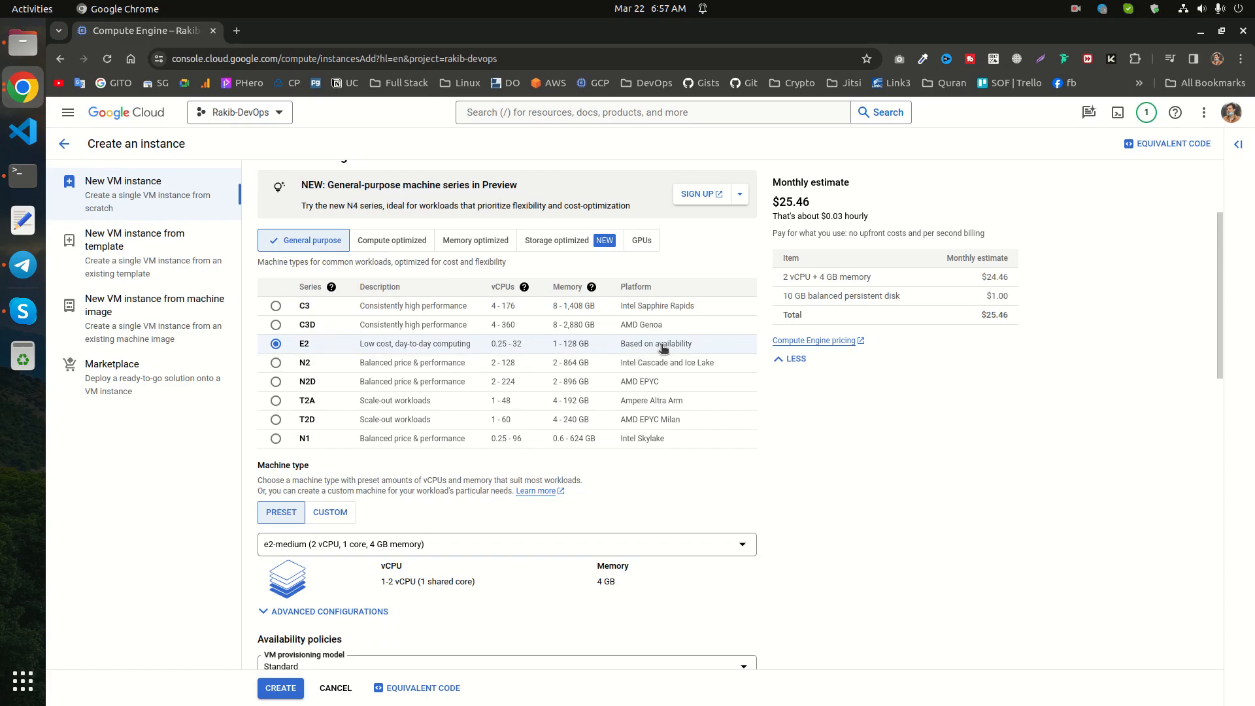
{"action": "scroll", "coordinate": [356, 419], "scroll_direction": "down", "scroll_amount": 3}
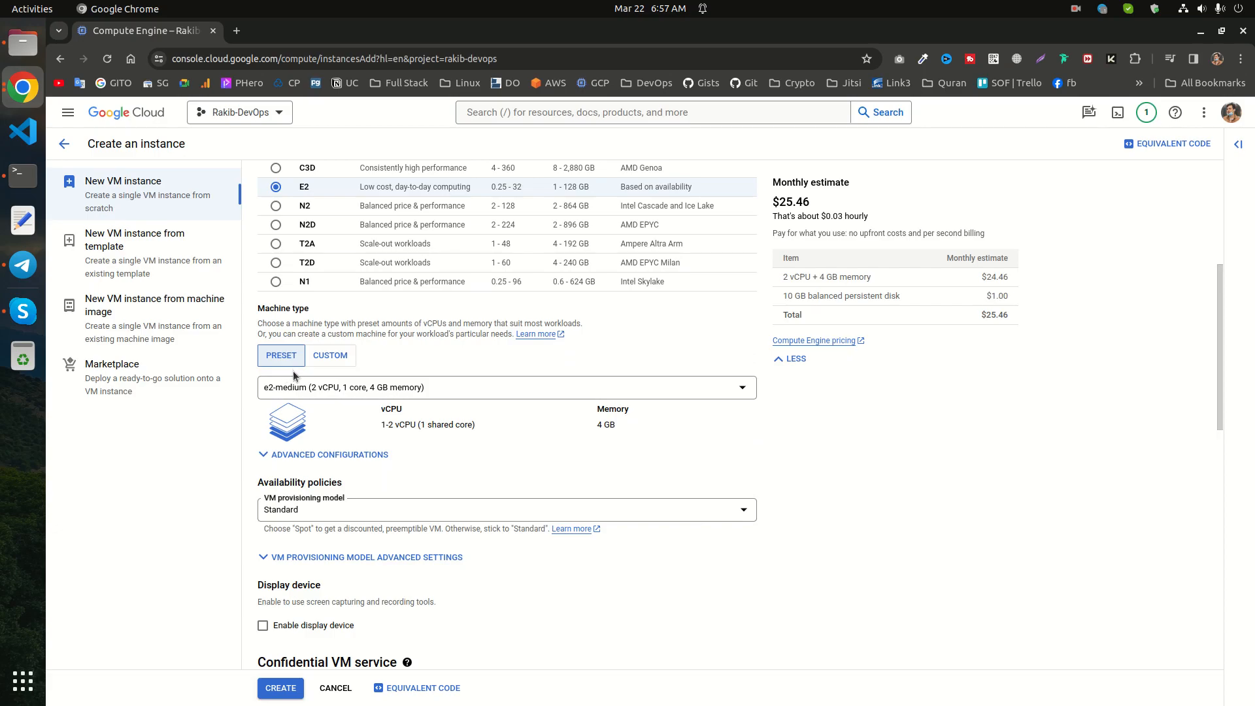
{"action": "left_click", "coordinate": [341, 391]}
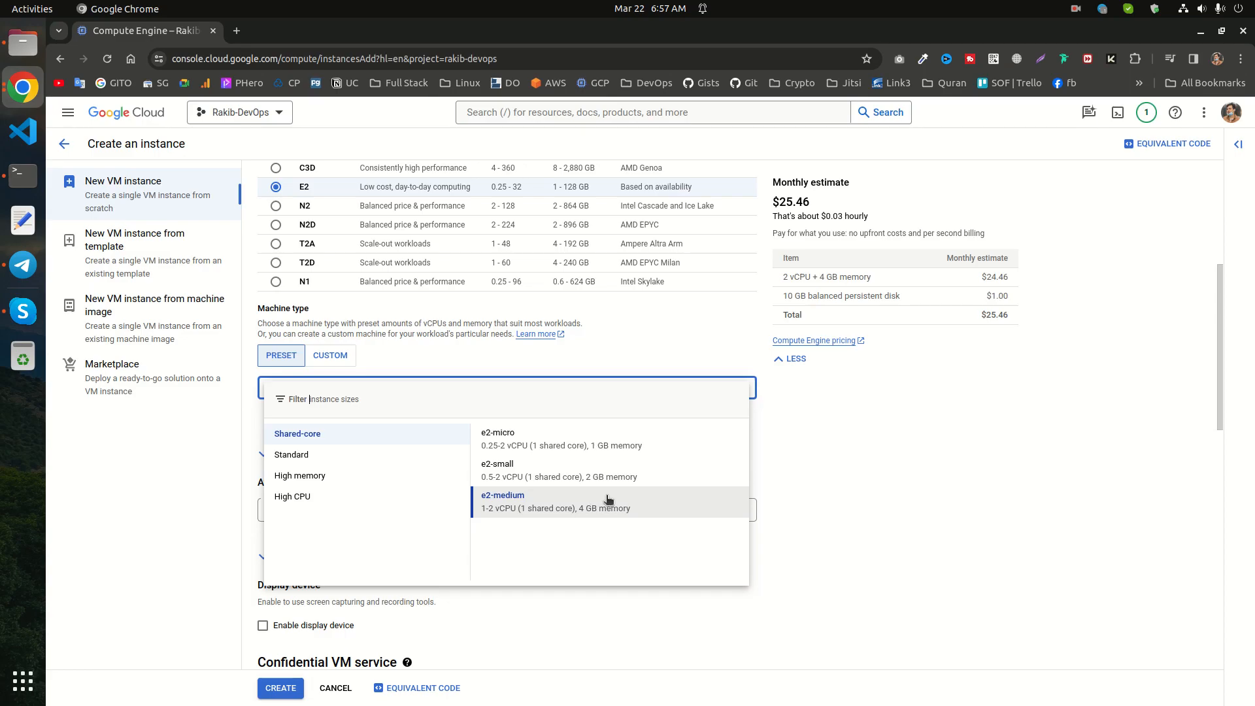
{"action": "left_click", "coordinate": [132, 535]}
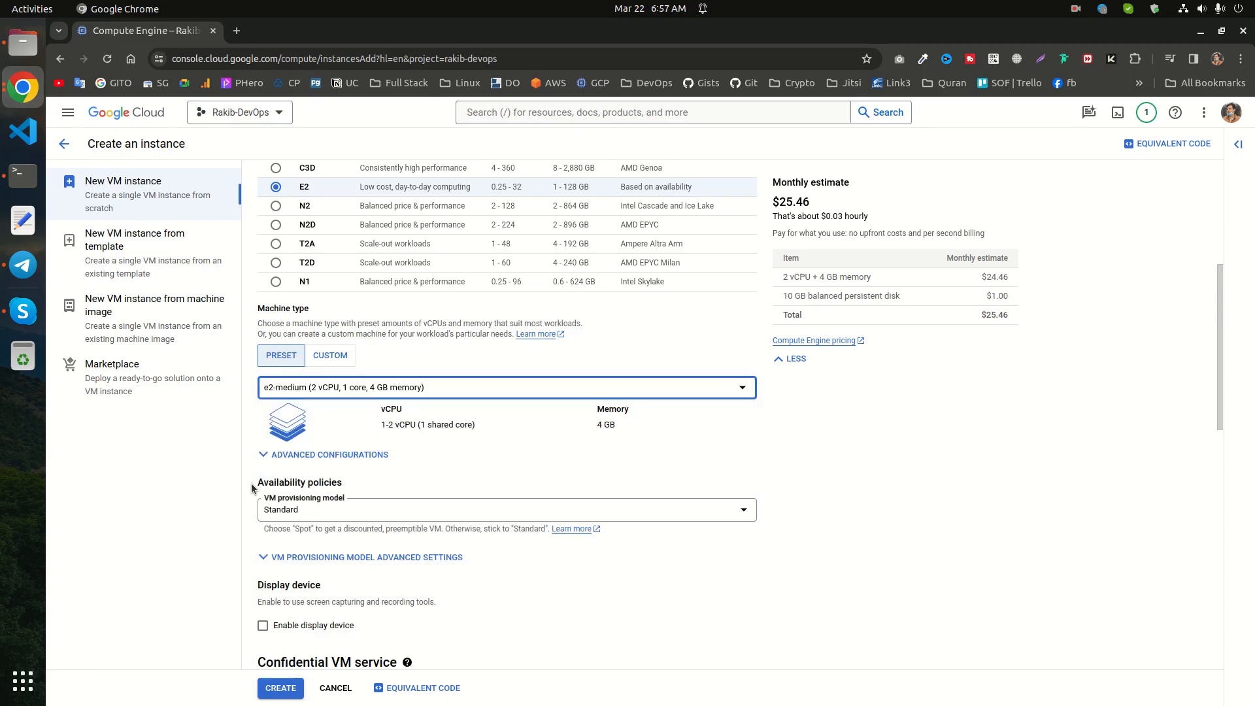
{"action": "scroll", "coordinate": [363, 440], "scroll_direction": "down", "scroll_amount": 2}
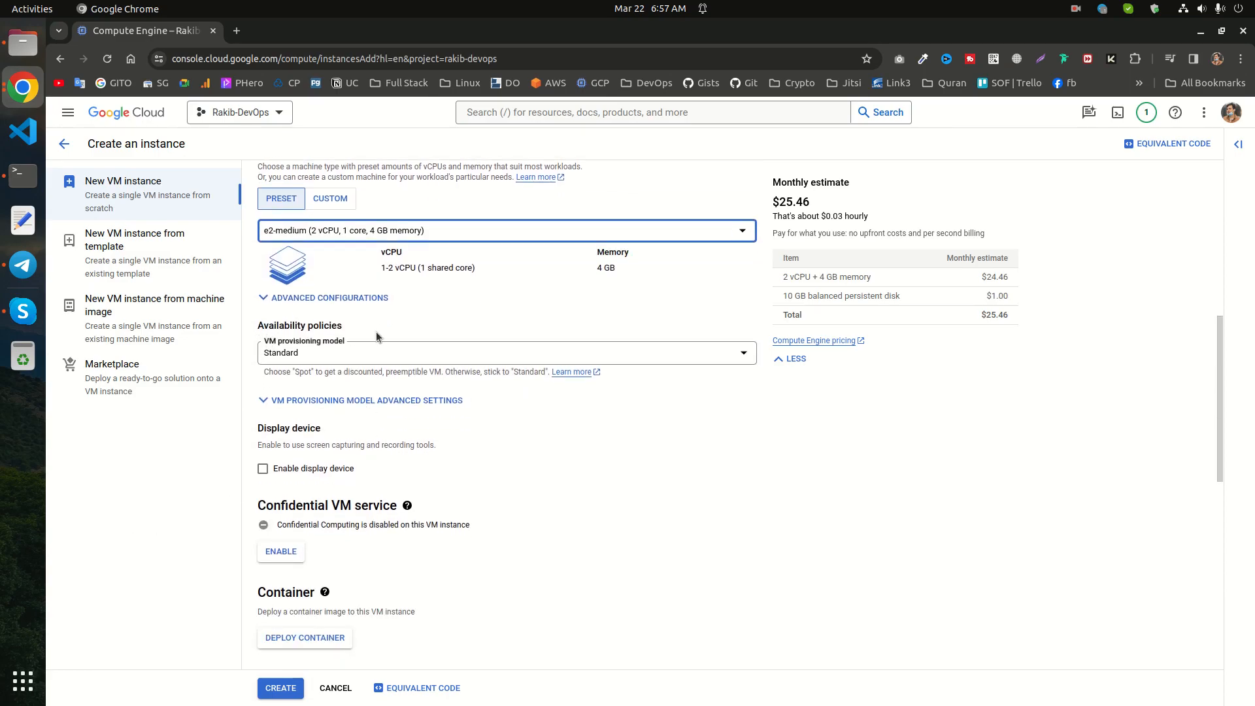
{"action": "scroll", "coordinate": [718, 307], "scroll_direction": "up", "scroll_amount": 2}
{"action": "left_click_drag", "start_coordinate": [779, 204], "coordinate": [822, 205]}
{"action": "left_click", "coordinate": [822, 208]}
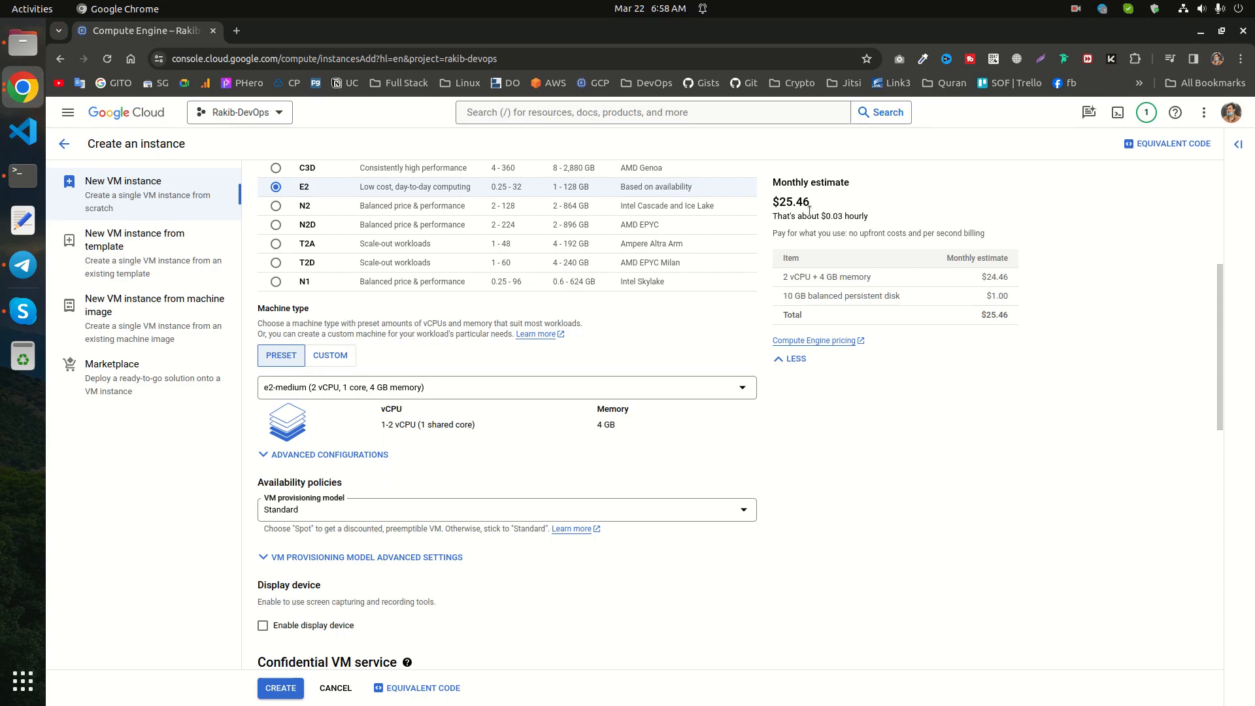
Step: Compare the VM provisioning models under the availability policies and set the model to Spot
{"action": "left_click", "coordinate": [346, 507]}
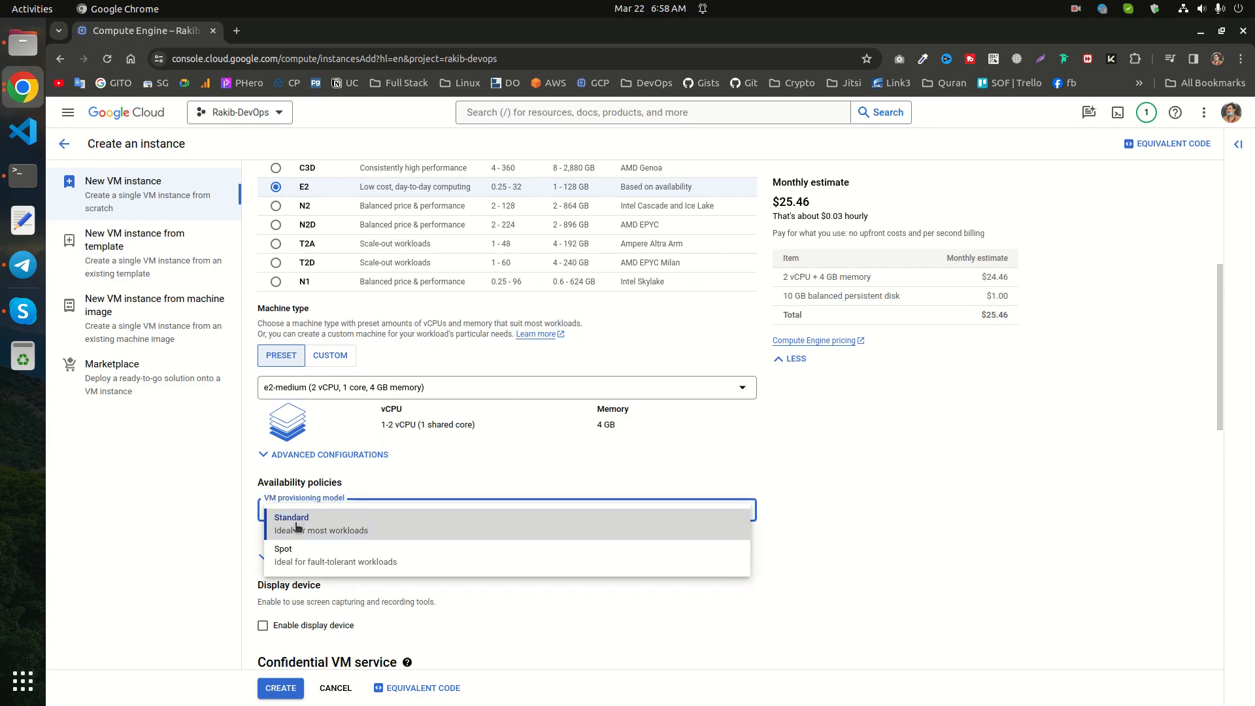
{"action": "left_click", "coordinate": [346, 487]}
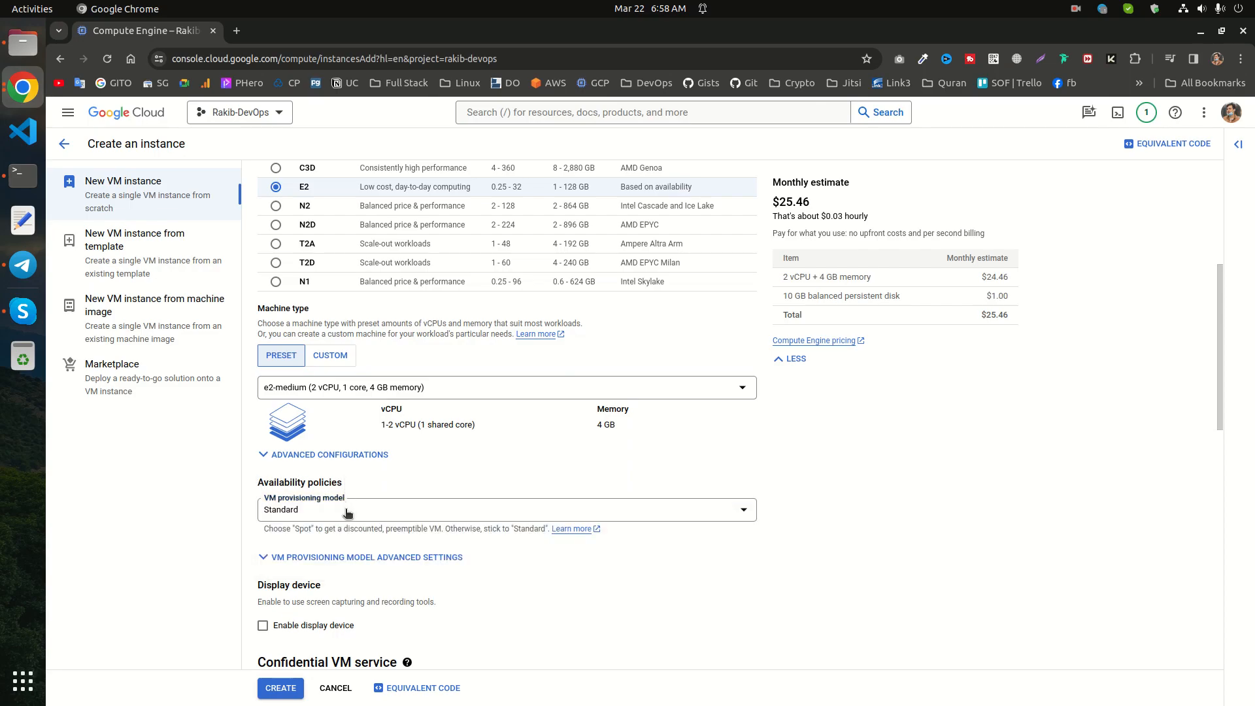
{"action": "left_click", "coordinate": [346, 512]}
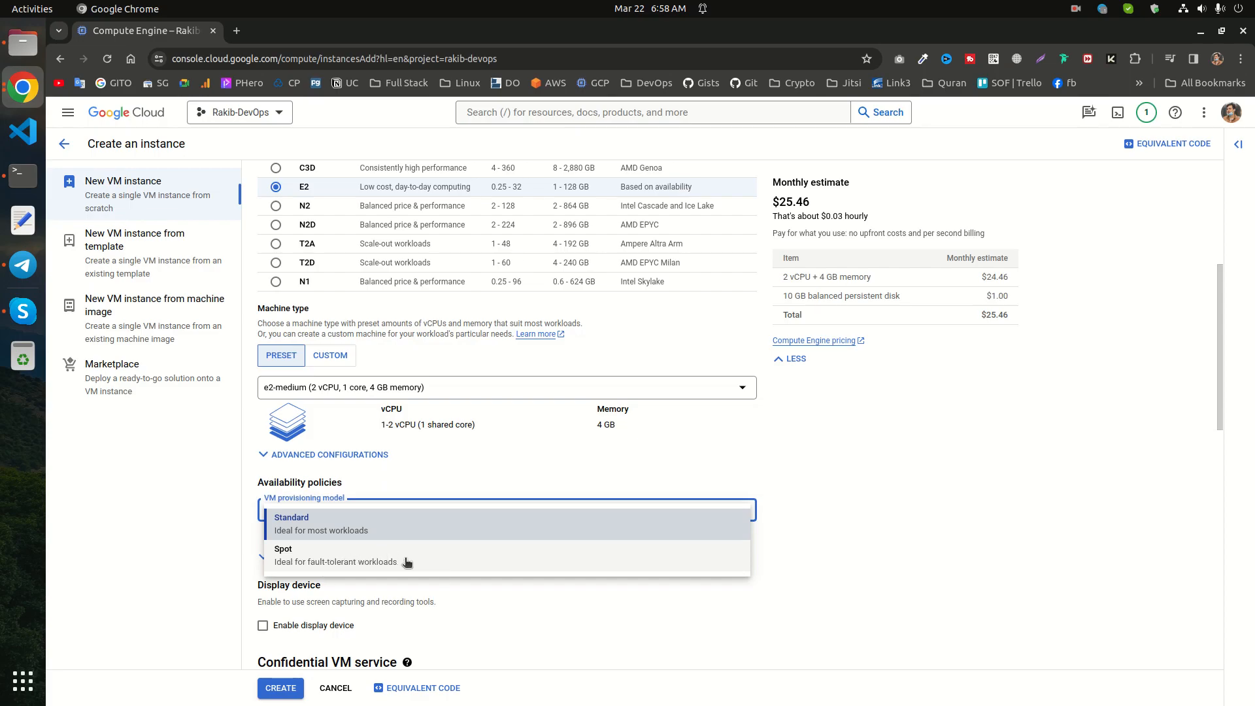
{"action": "left_click", "coordinate": [344, 560]}
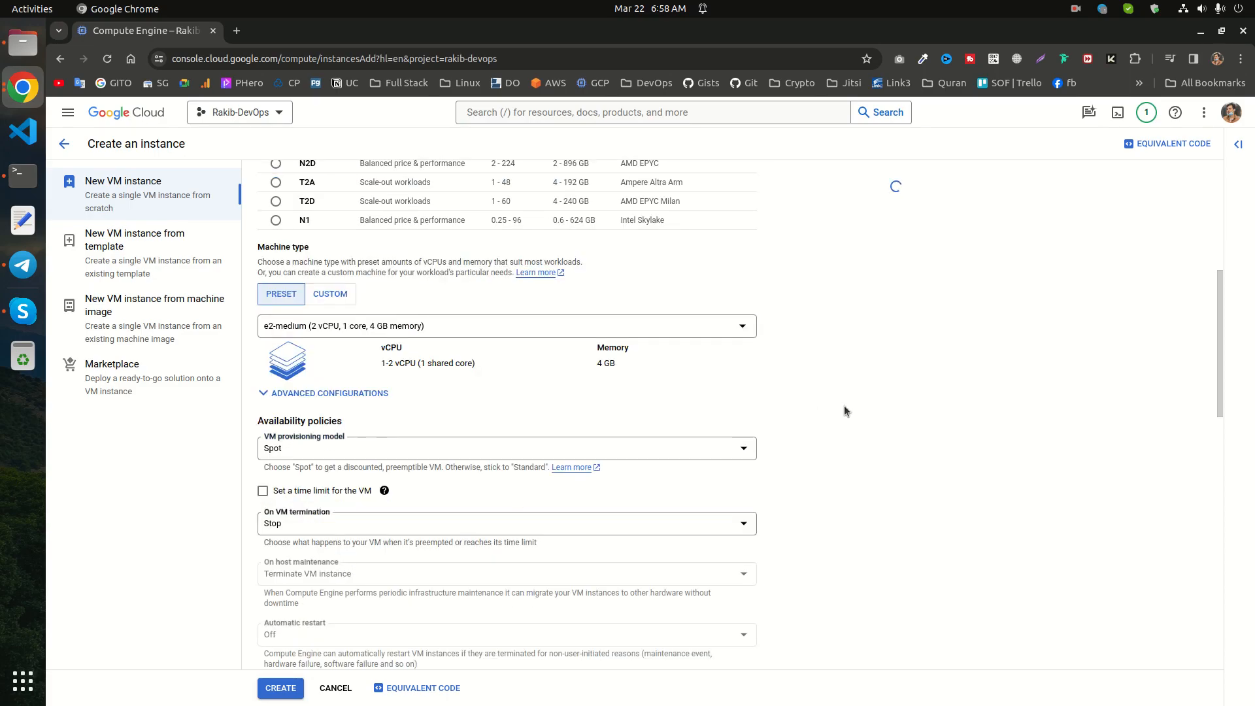
Step: Check the monthly and hourly cost estimate for the Spot configuration
{"action": "scroll", "coordinate": [850, 406], "scroll_direction": "up", "scroll_amount": 6}
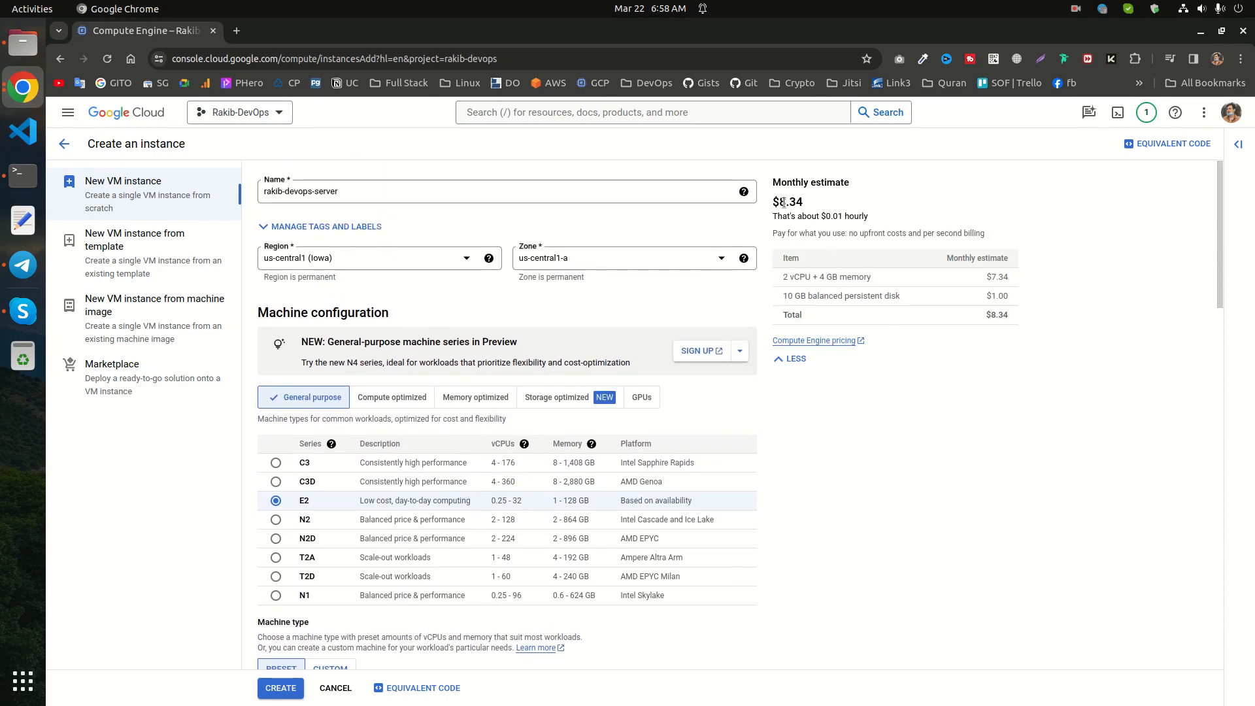
{"action": "mouse_move", "coordinate": [779, 203]}
{"action": "left_mouse_down"}
{"action": "mouse_move", "coordinate": [804, 206]}
{"action": "mouse_move", "coordinate": [786, 201]}
{"action": "left_mouse_up"}
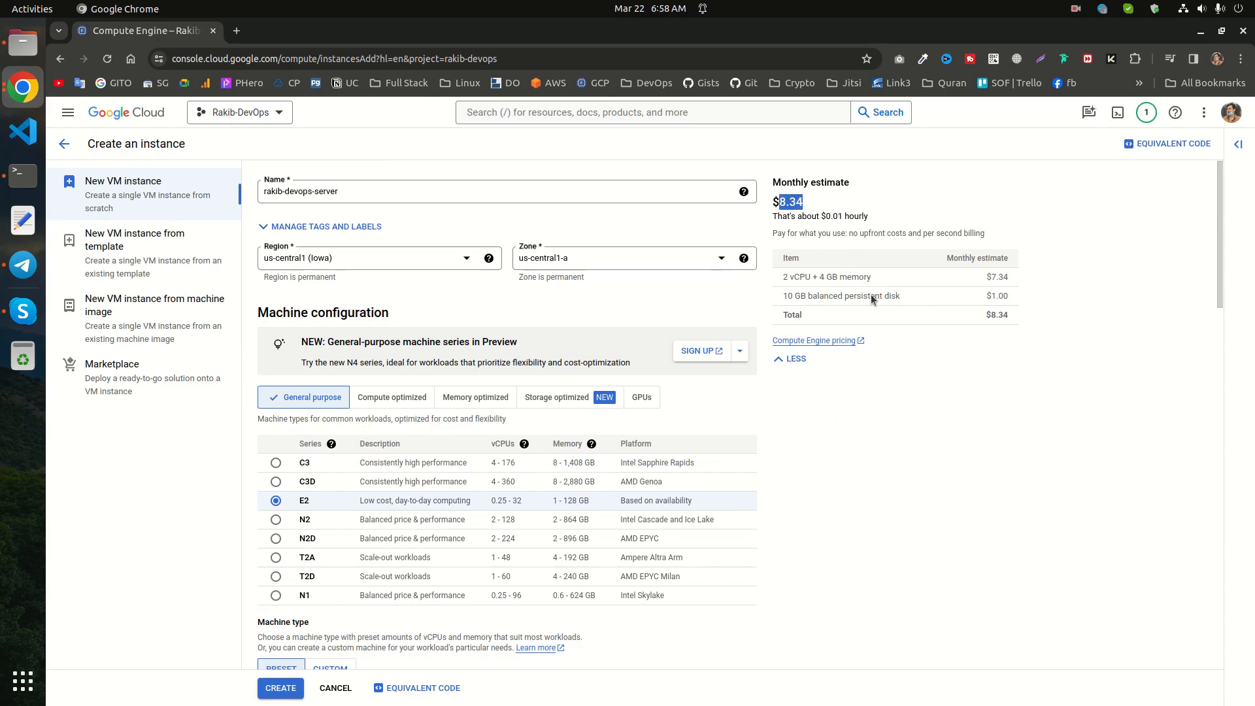
{"action": "scroll", "coordinate": [902, 400], "scroll_direction": "down", "scroll_amount": 3}
{"action": "left_click_drag", "start_coordinate": [825, 216], "coordinate": [869, 223]}
{"action": "left_click", "coordinate": [869, 224]}
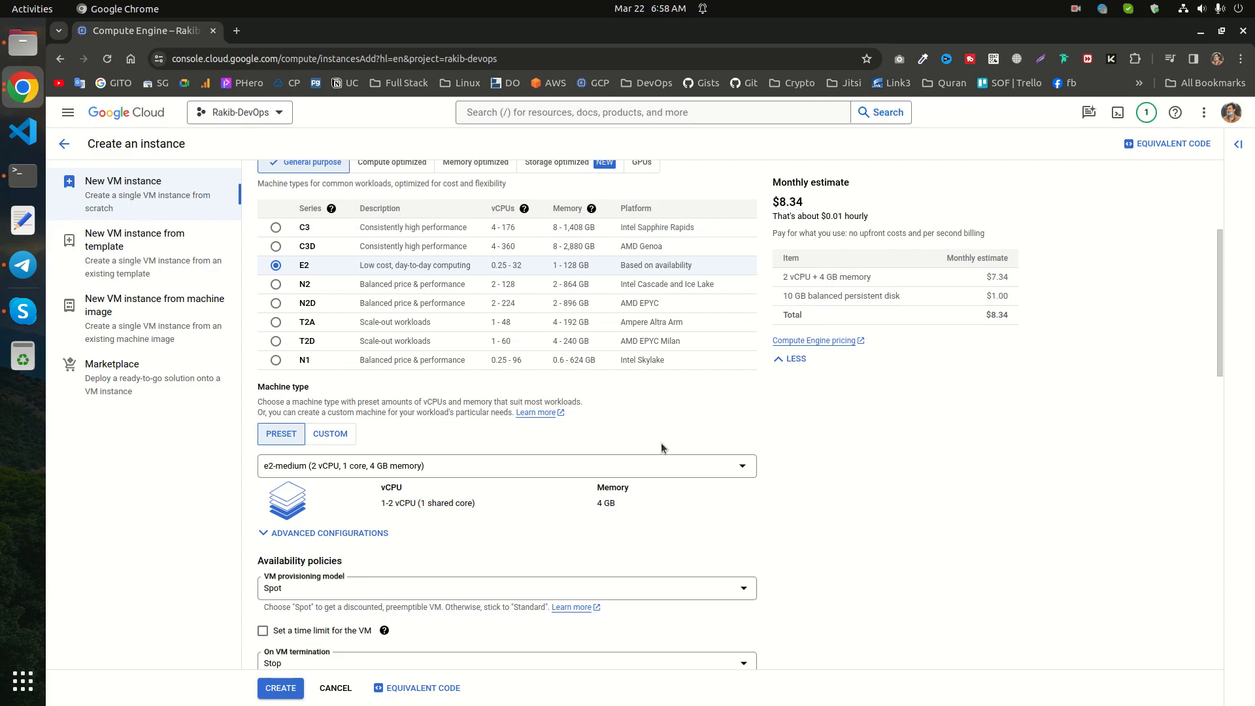
{"action": "scroll", "coordinate": [410, 549], "scroll_direction": "down", "scroll_amount": 1}
{"action": "scroll", "coordinate": [410, 543], "scroll_direction": "down", "scroll_amount": 3}
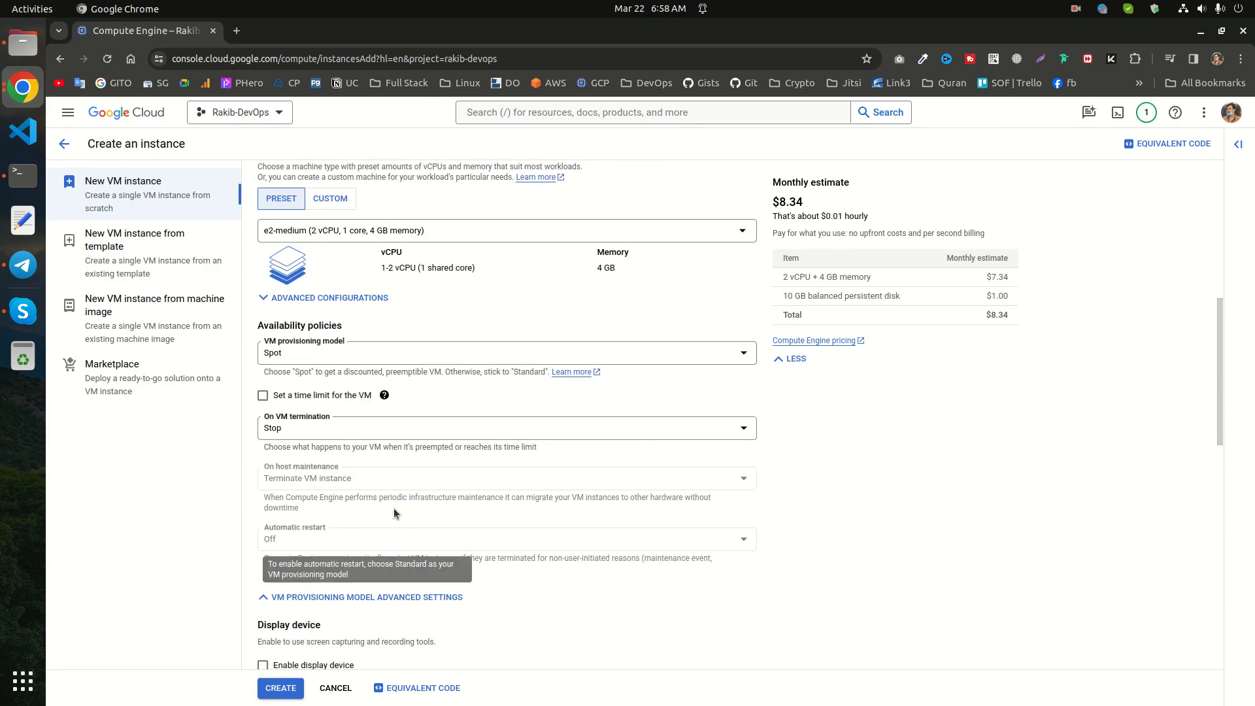
{"action": "left_click", "coordinate": [299, 400]}
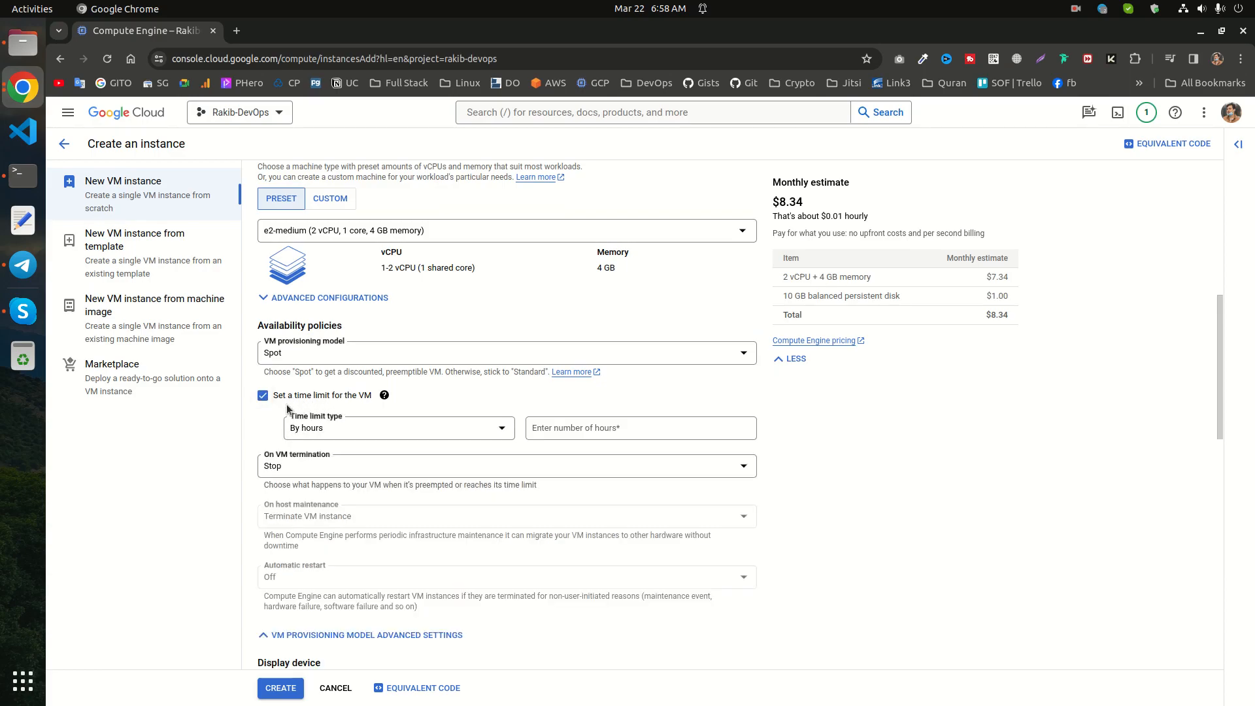
{"action": "left_click", "coordinate": [333, 430]}
{"action": "left_click", "coordinate": [333, 436]}
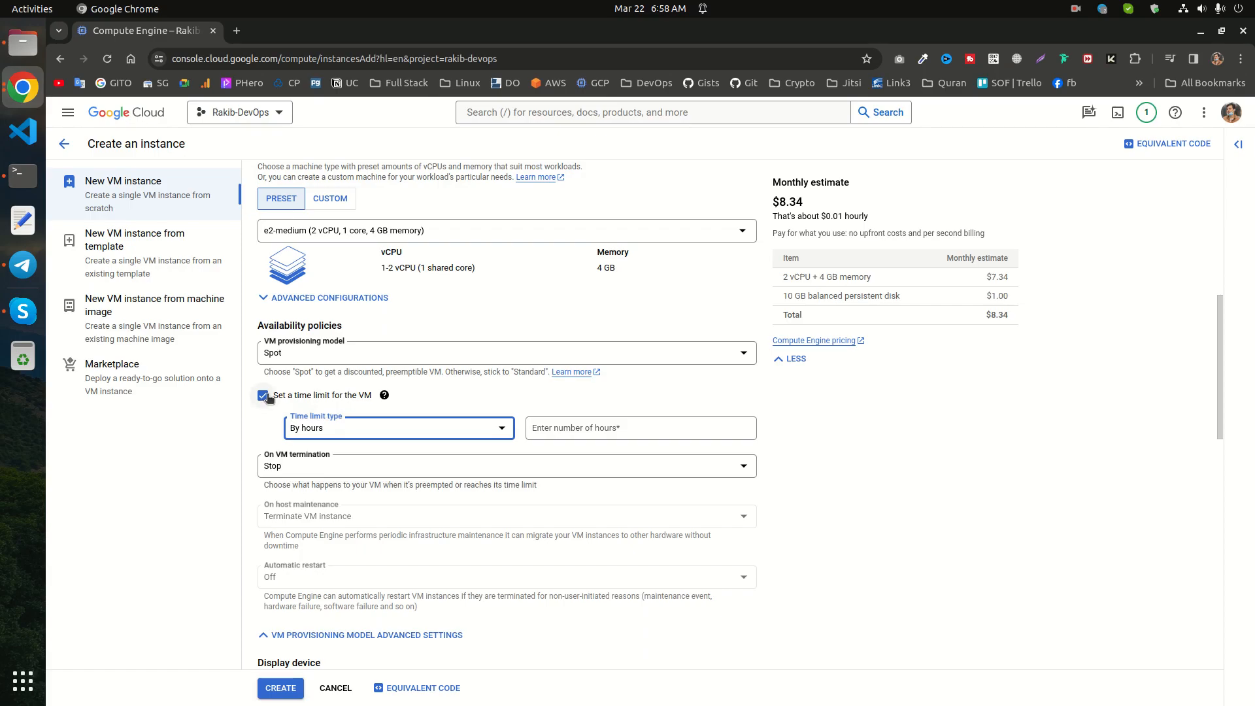
{"action": "left_click", "coordinate": [263, 396]}
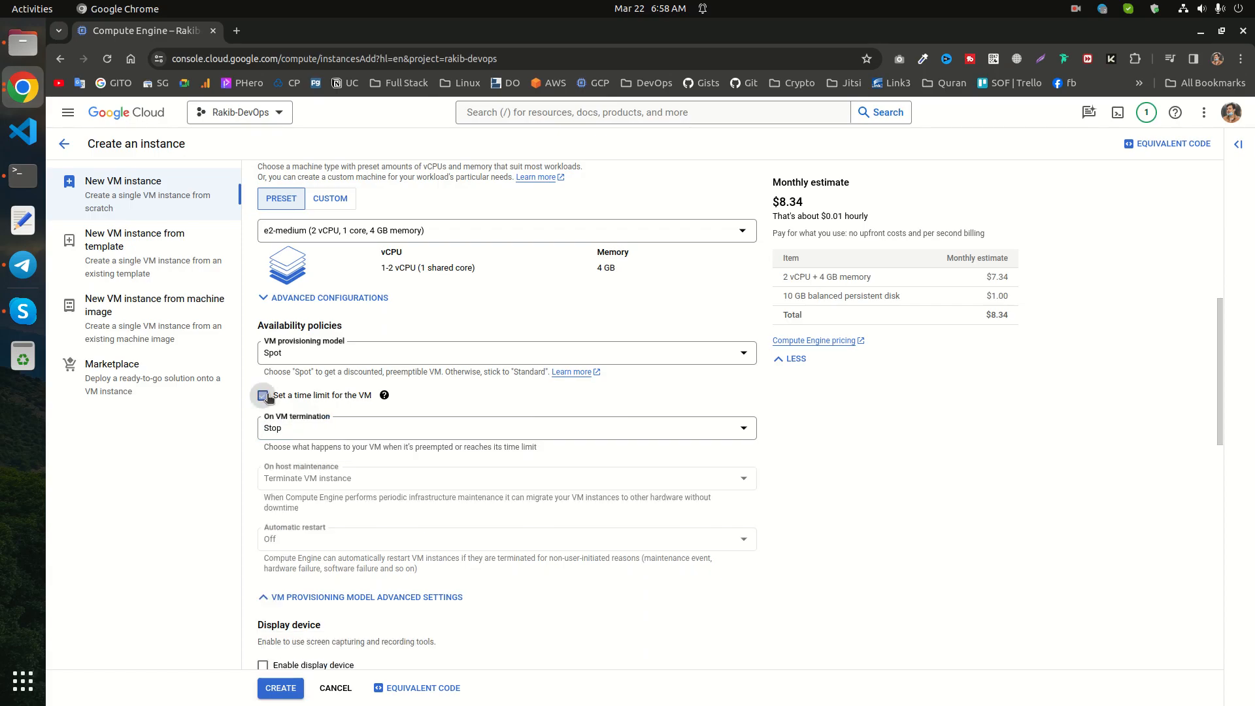
Step: Set the action on VM termination to Delete for the Spot instance
{"action": "left_click", "coordinate": [312, 437]}
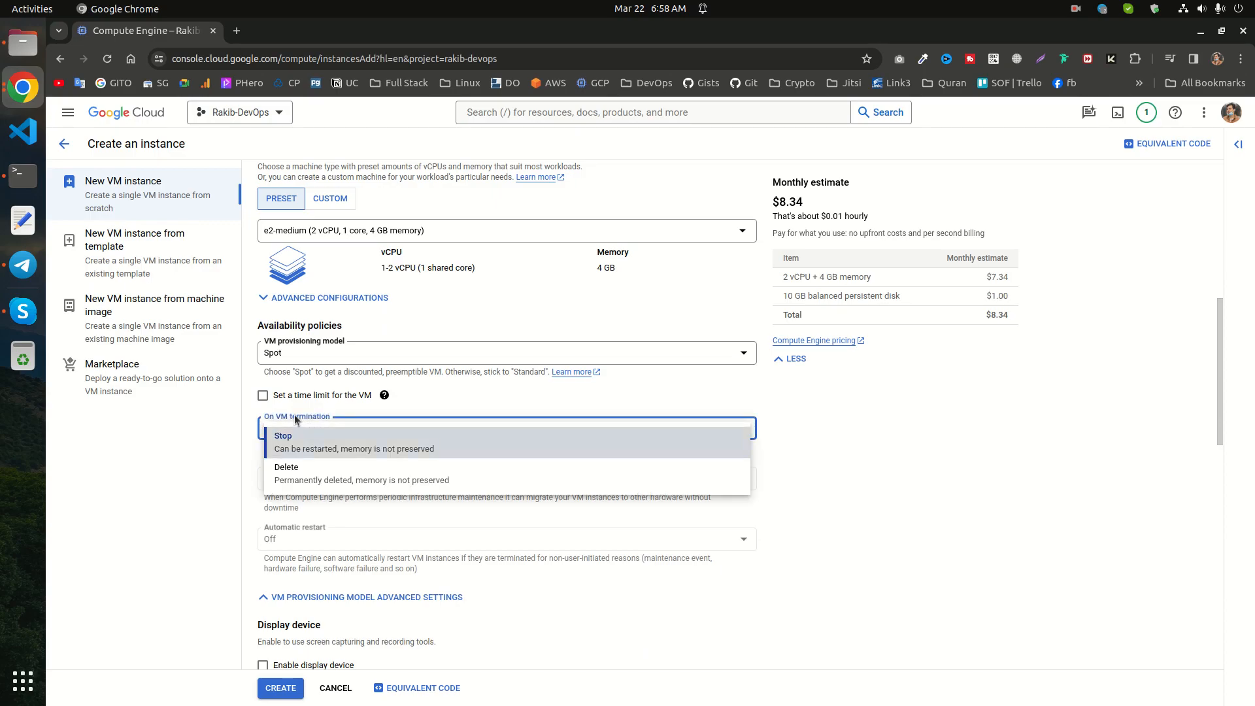
{"action": "left_click", "coordinate": [363, 474]}
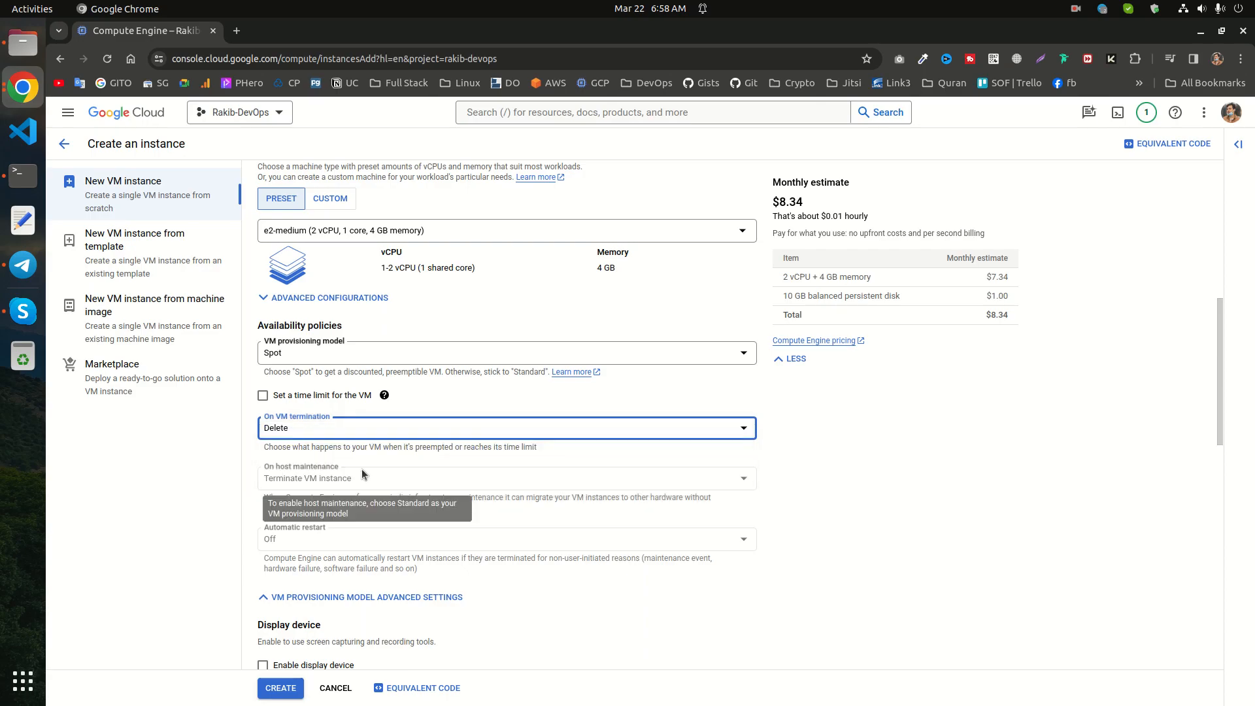
Step: Review the options available for the action on VM termination
{"action": "left_click", "coordinate": [790, 451]}
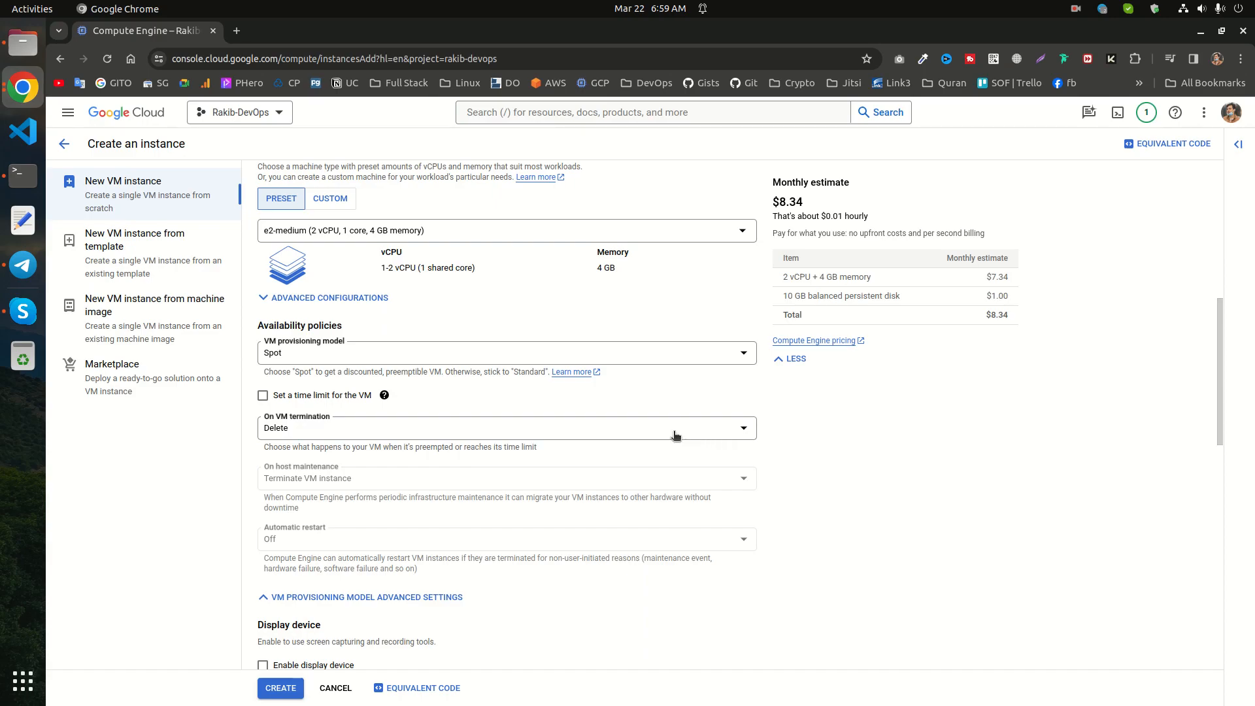
{"action": "left_click", "coordinate": [583, 418]}
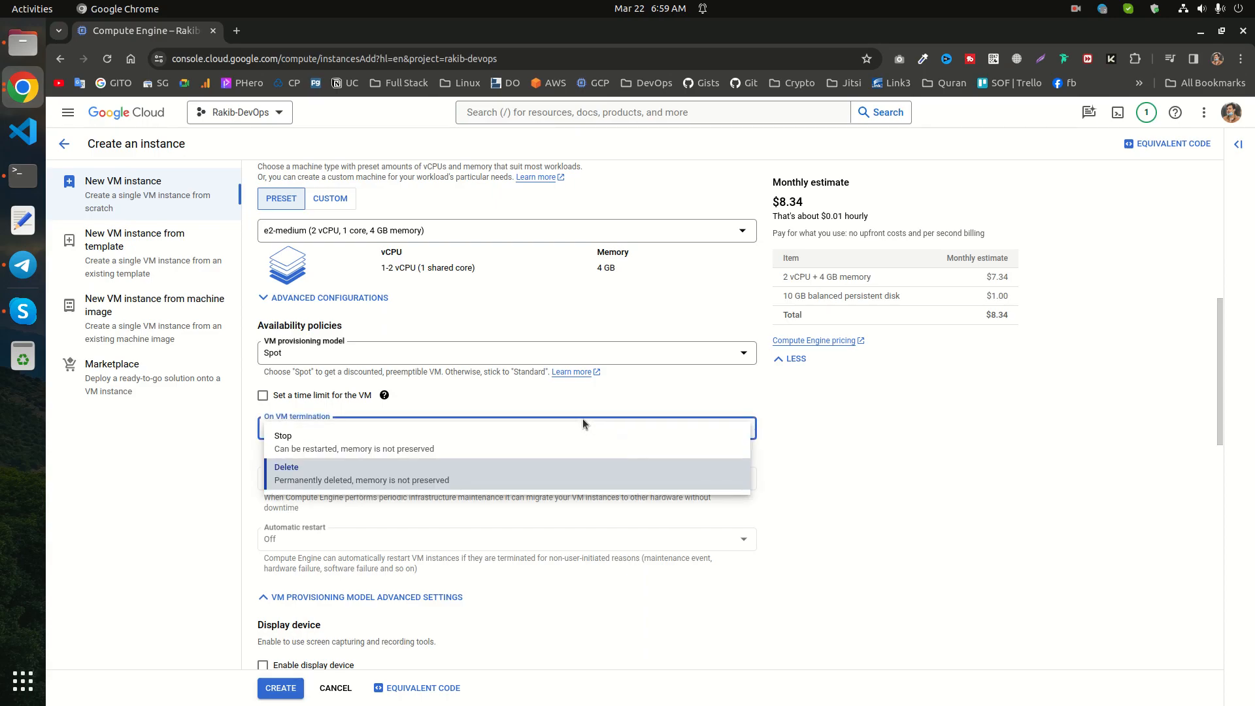
{"action": "left_click", "coordinate": [809, 450]}
Step: Look through the display device, Confidential VM and container settings and review the boot disk's name, type, size and image
{"action": "scroll", "coordinate": [614, 436], "scroll_direction": "down", "scroll_amount": 3}
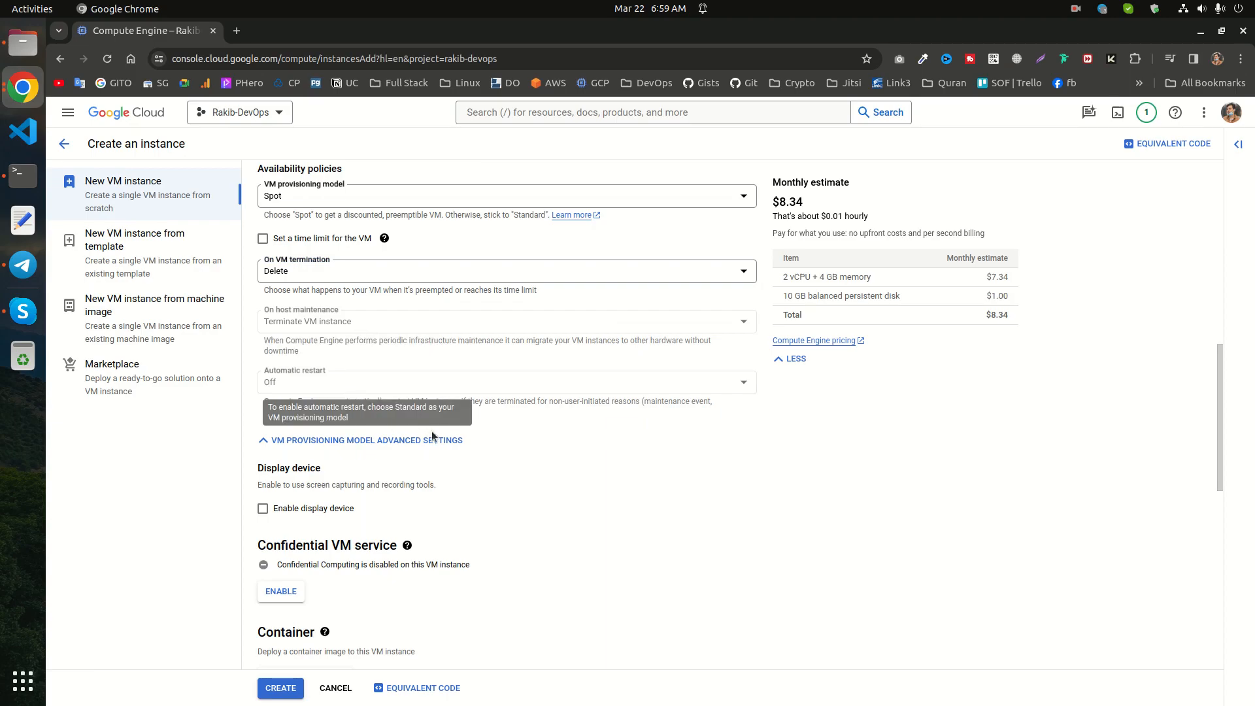
{"action": "scroll", "coordinate": [418, 432], "scroll_direction": "down", "scroll_amount": 3}
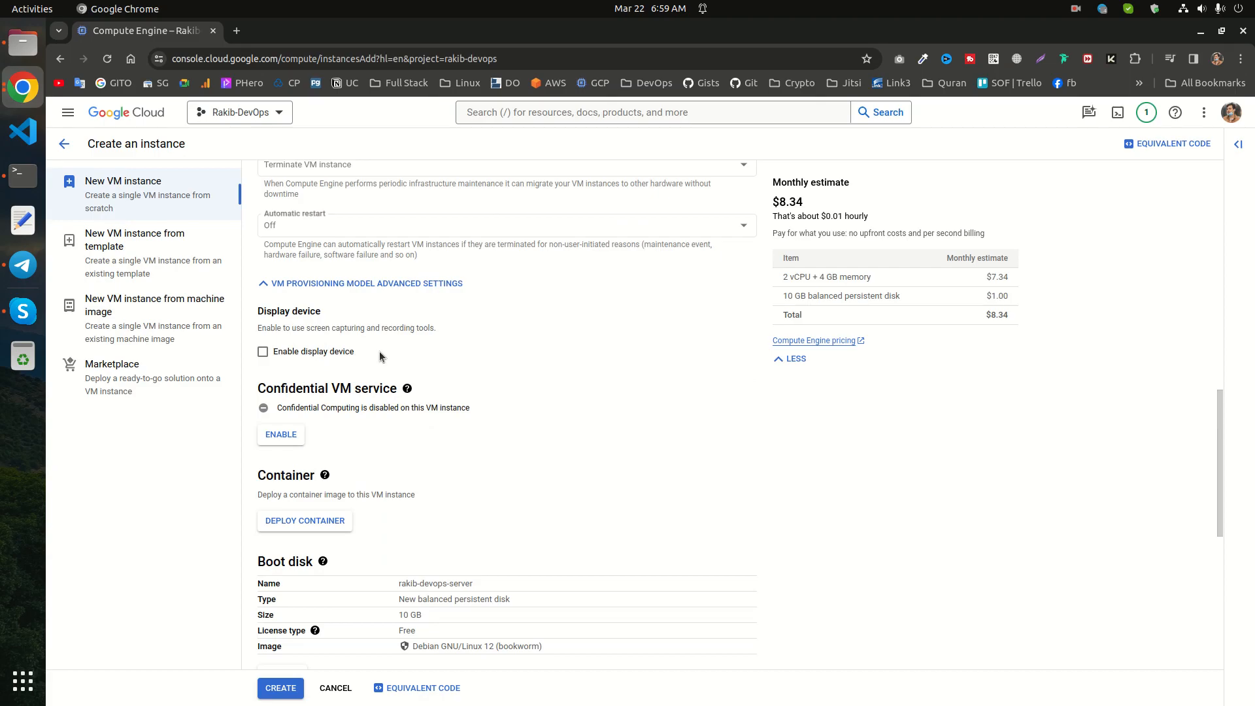
{"action": "scroll", "coordinate": [381, 358], "scroll_direction": "down", "scroll_amount": 3}
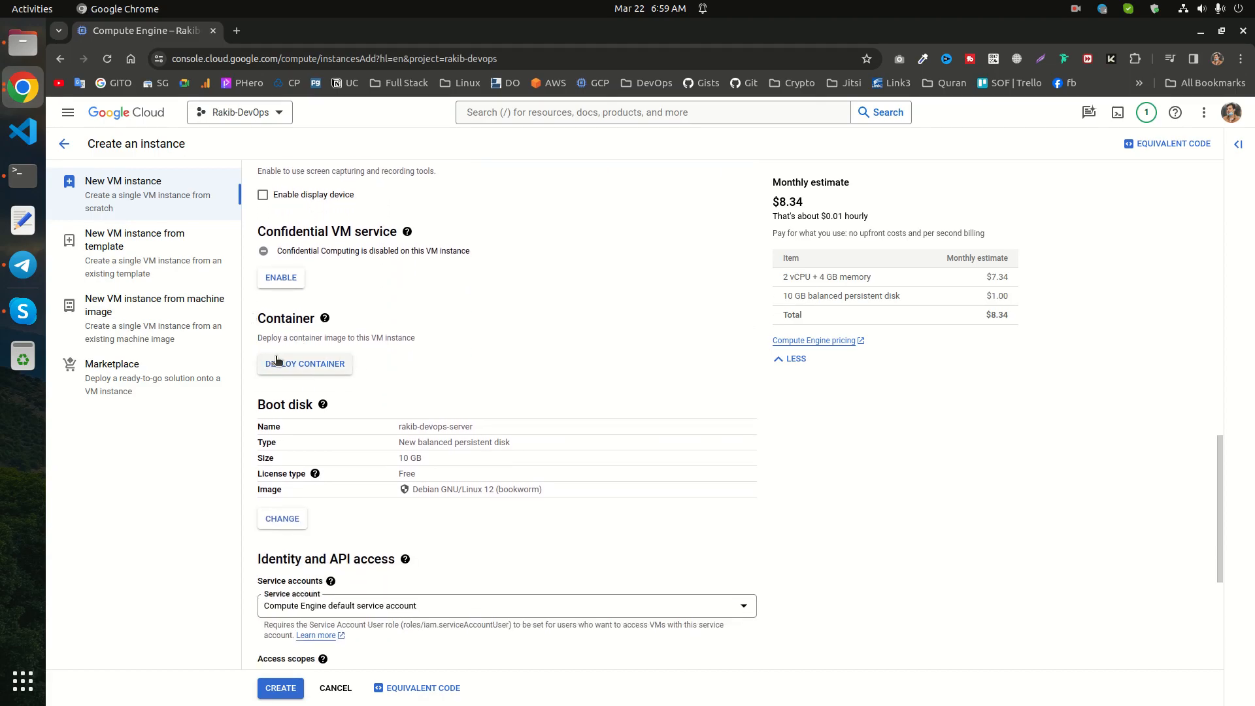
{"action": "scroll", "coordinate": [345, 333], "scroll_direction": "down", "scroll_amount": 3}
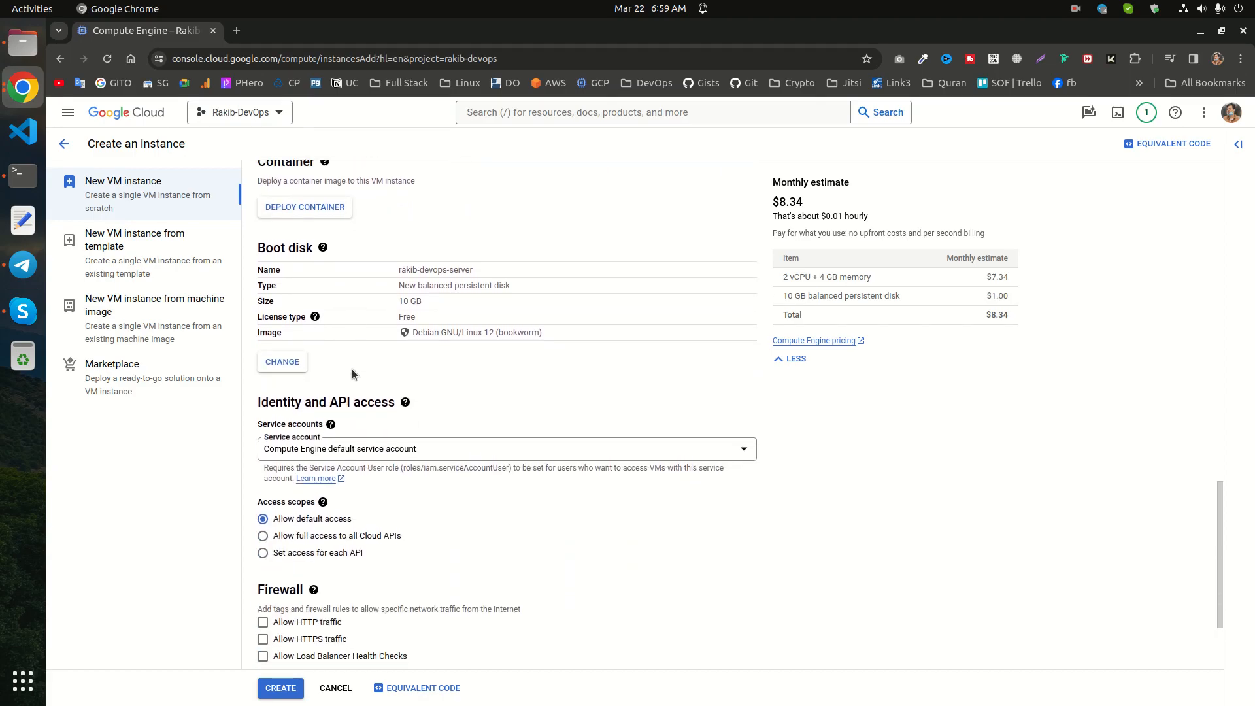
{"action": "left_click_drag", "start_coordinate": [399, 270], "coordinate": [423, 285]}
{"action": "left_click_drag", "start_coordinate": [399, 302], "coordinate": [485, 301]}
{"action": "left_click", "coordinate": [483, 305]}
{"action": "left_click_drag", "start_coordinate": [257, 248], "coordinate": [496, 334]}
{"action": "left_click", "coordinate": [496, 334]}
Step: Change the boot disk's operating system to Ubuntu and its version to Ubuntu 22.04 LTS for x86/64
{"action": "left_click", "coordinate": [293, 364]}
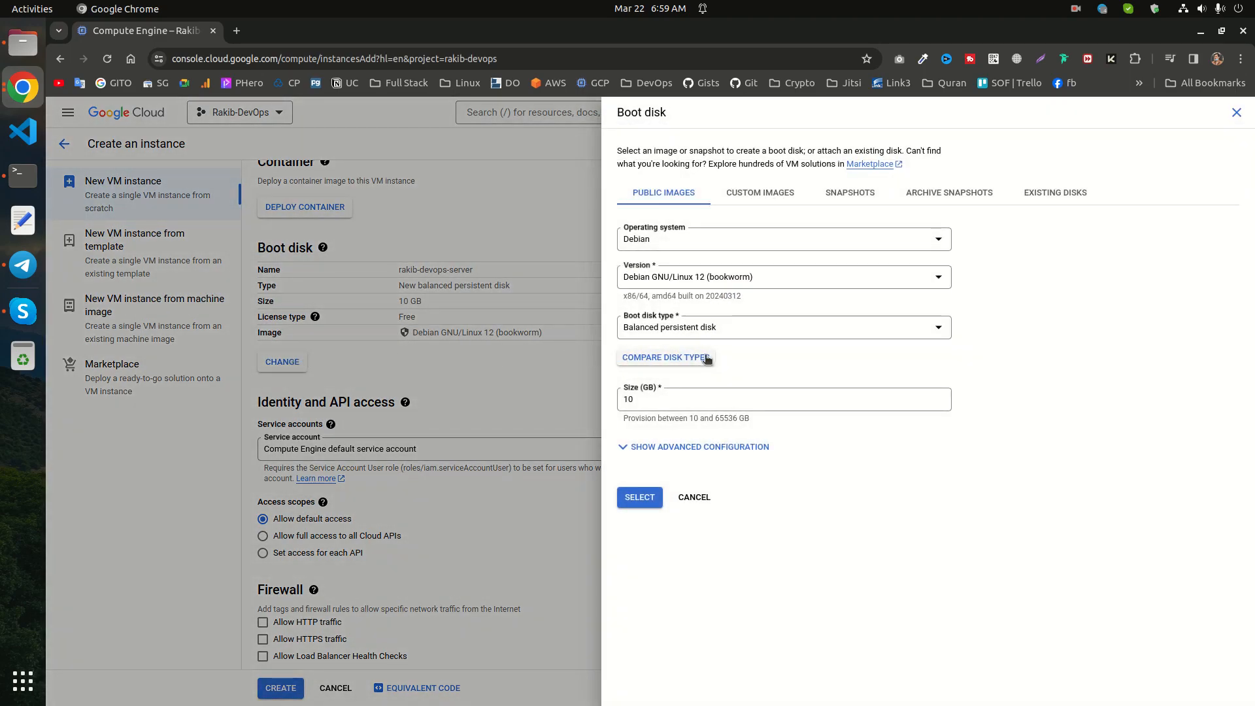
{"action": "left_click", "coordinate": [692, 326]}
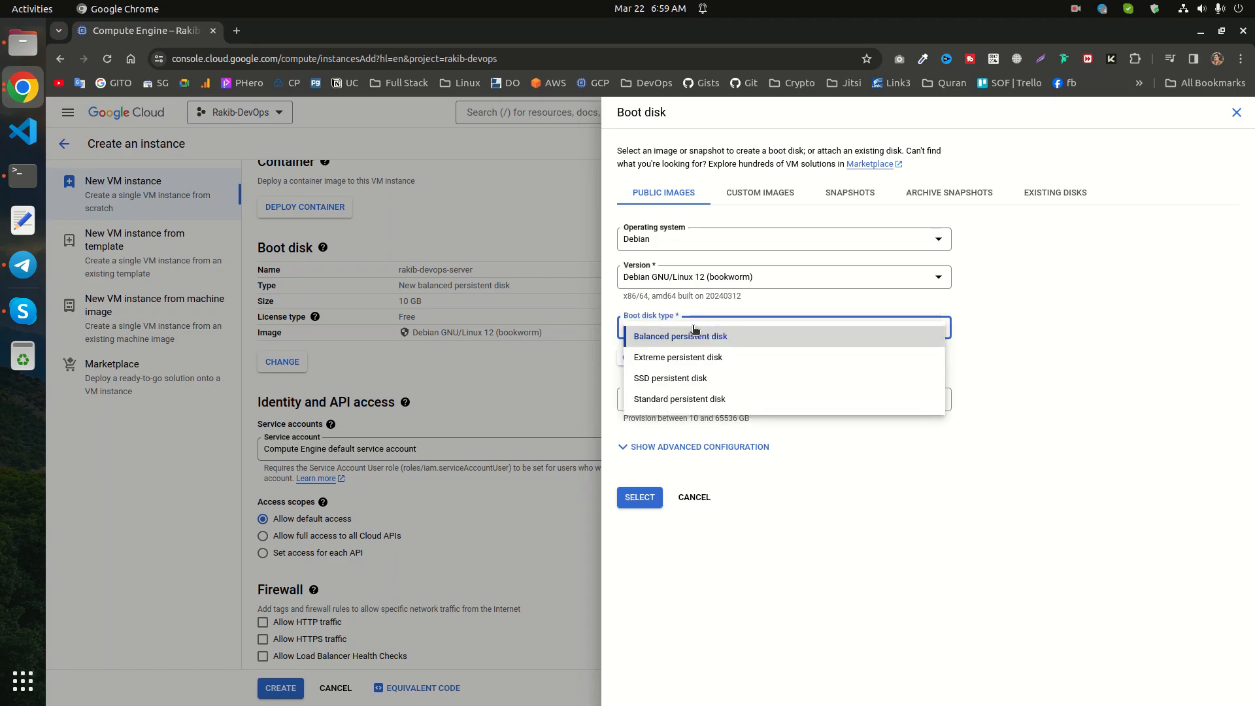
{"action": "left_click", "coordinate": [708, 307]}
{"action": "left_click", "coordinate": [710, 278]}
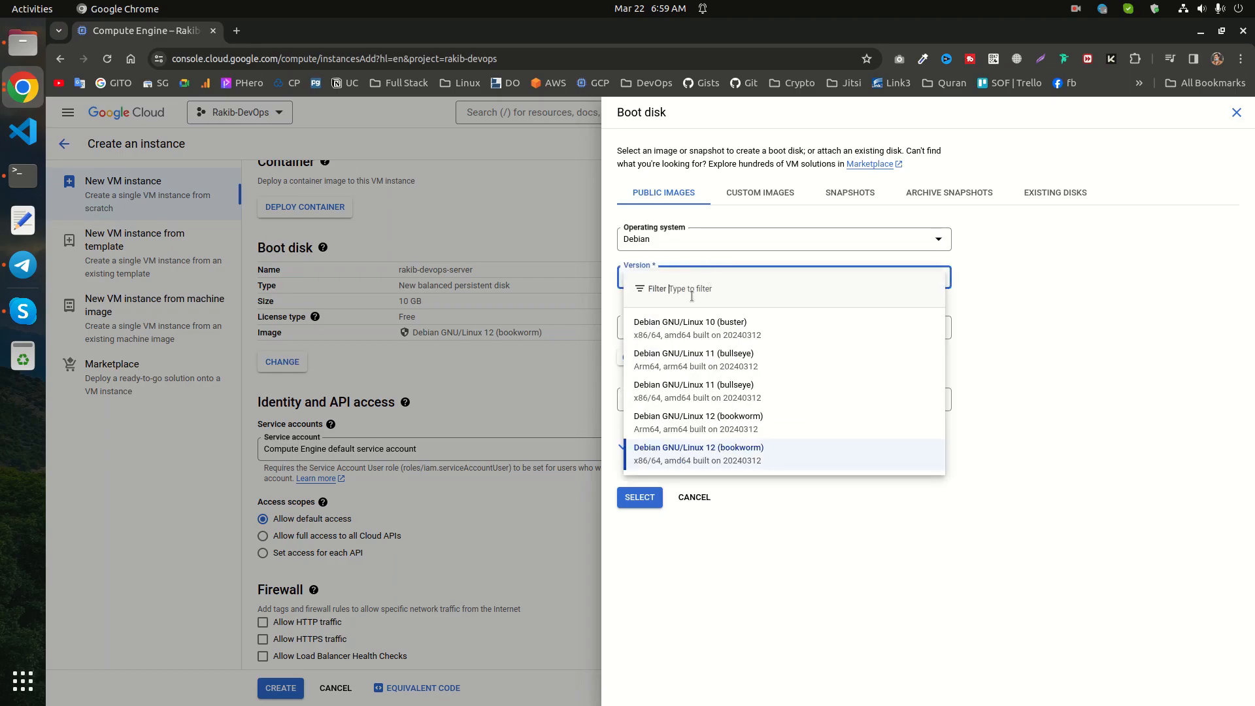
{"action": "left_click", "coordinate": [682, 250]}
{"action": "scroll", "coordinate": [680, 366], "scroll_direction": "down", "scroll_amount": 3}
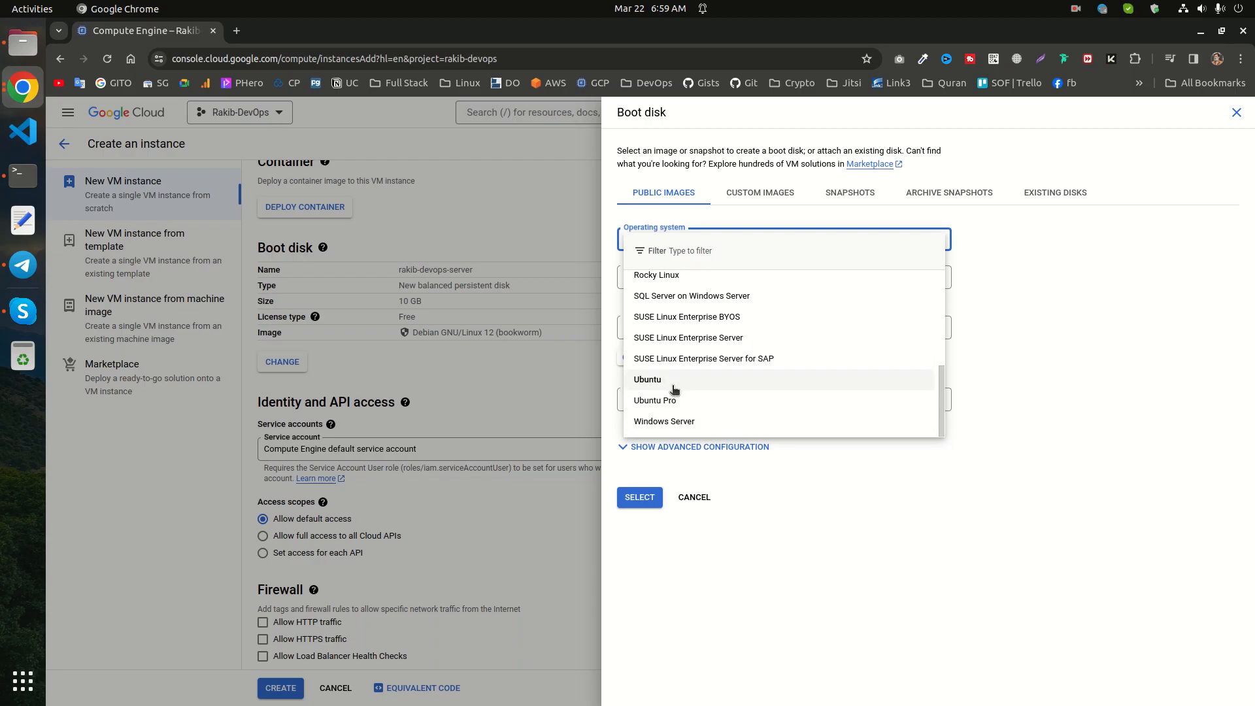
{"action": "left_click", "coordinate": [673, 383]}
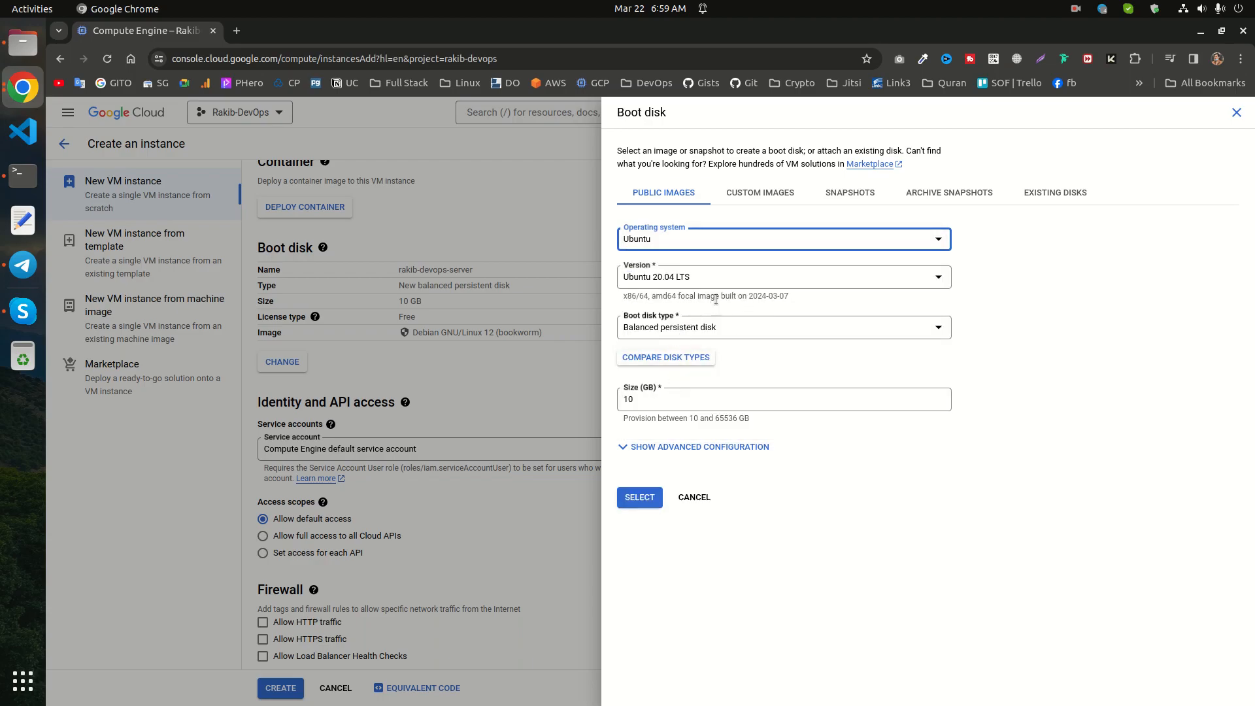
{"action": "left_click", "coordinate": [723, 277]}
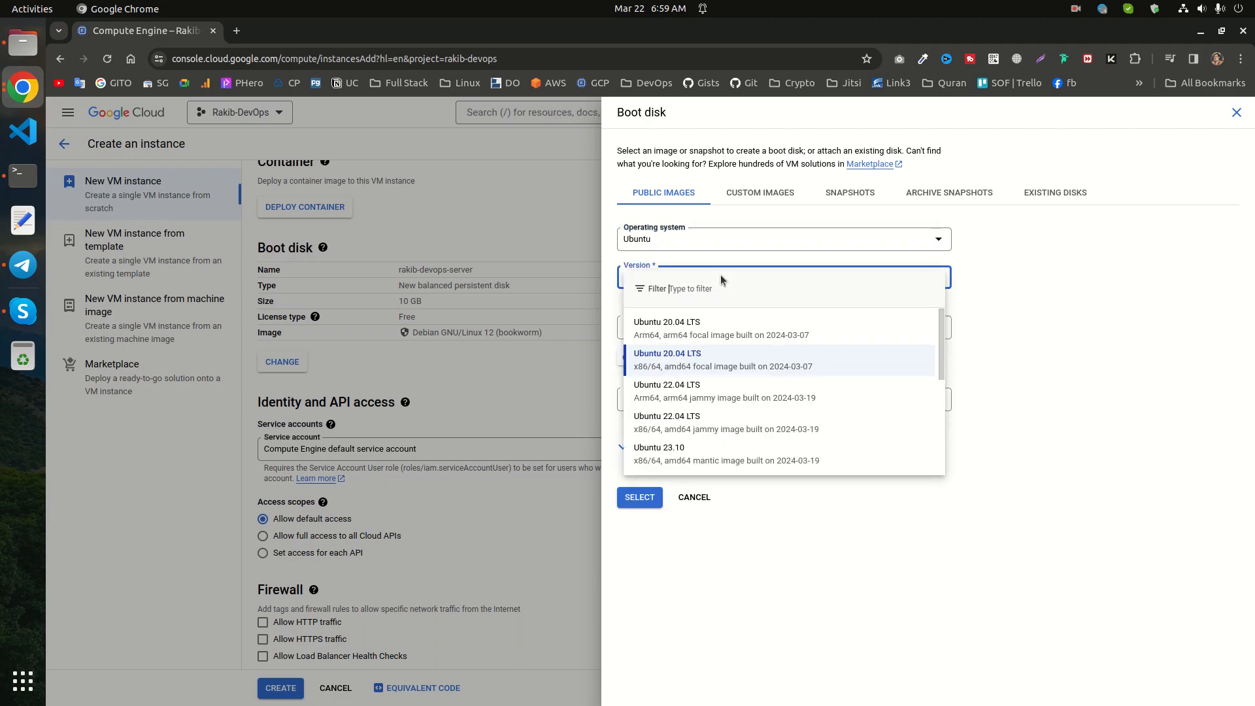
{"action": "left_click", "coordinate": [713, 429]}
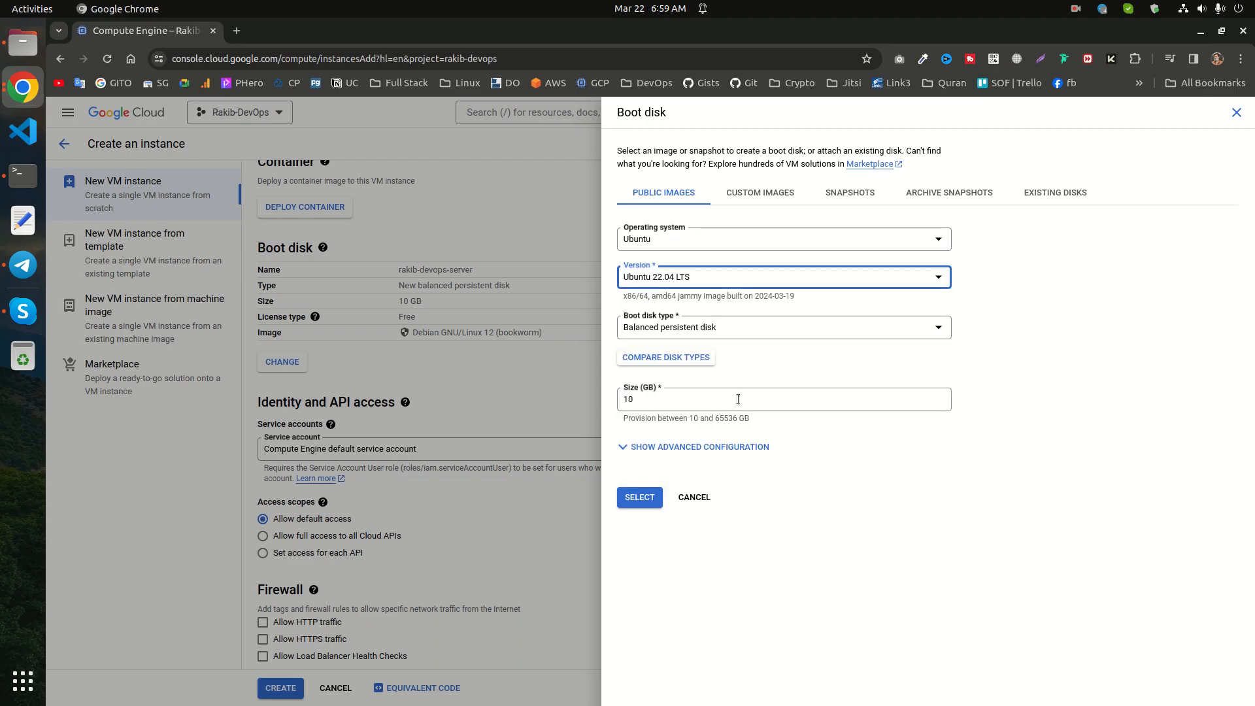
Step: Set the boot disk size to 20 GB and apply the boot disk configuration
{"action": "left_click", "coordinate": [654, 395]}
{"action": "left_click_drag", "start_coordinate": [627, 399], "coordinate": [596, 401]}
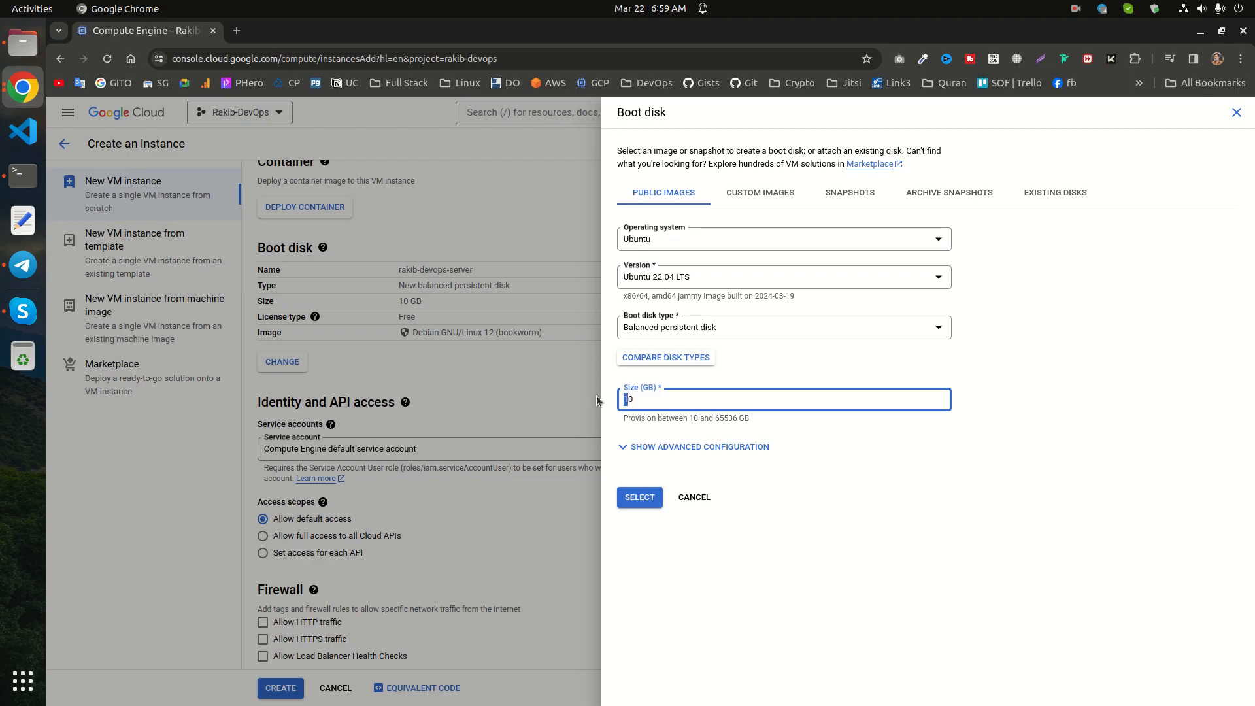
{"action": "type", "text": "2"}
{"action": "left_click", "coordinate": [693, 390]}
{"action": "left_click", "coordinate": [636, 382]}
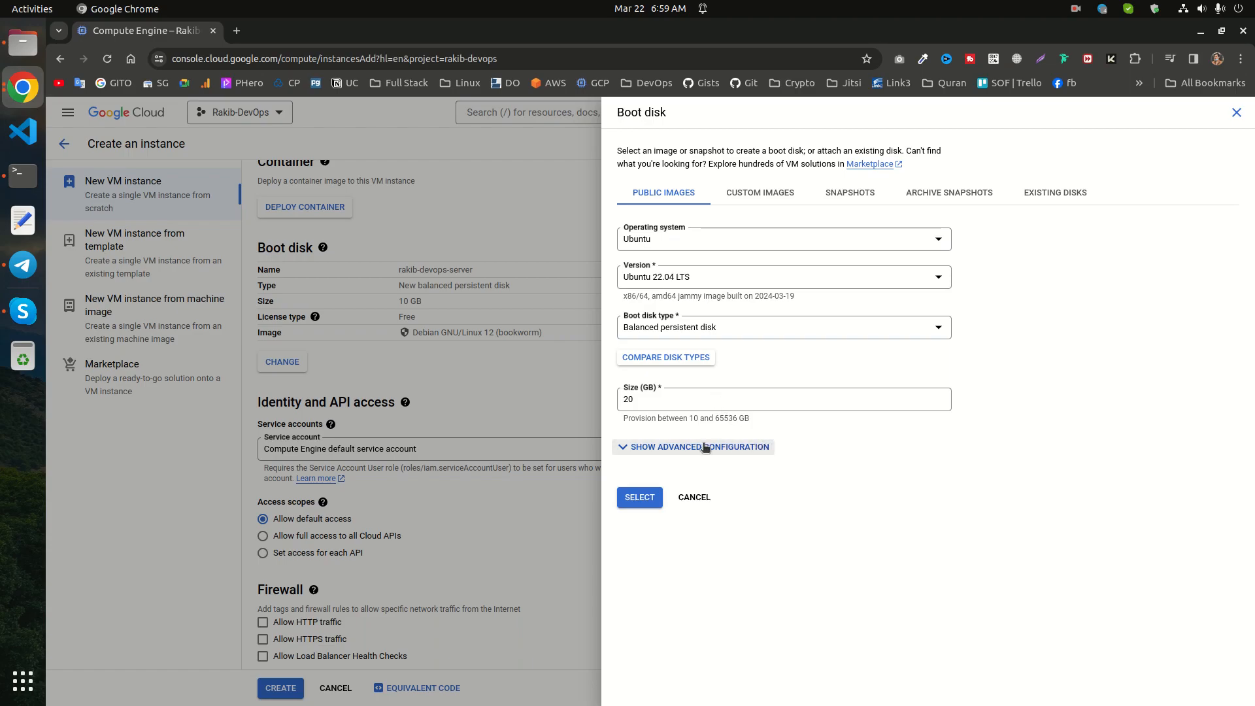
{"action": "left_click", "coordinate": [639, 497]}
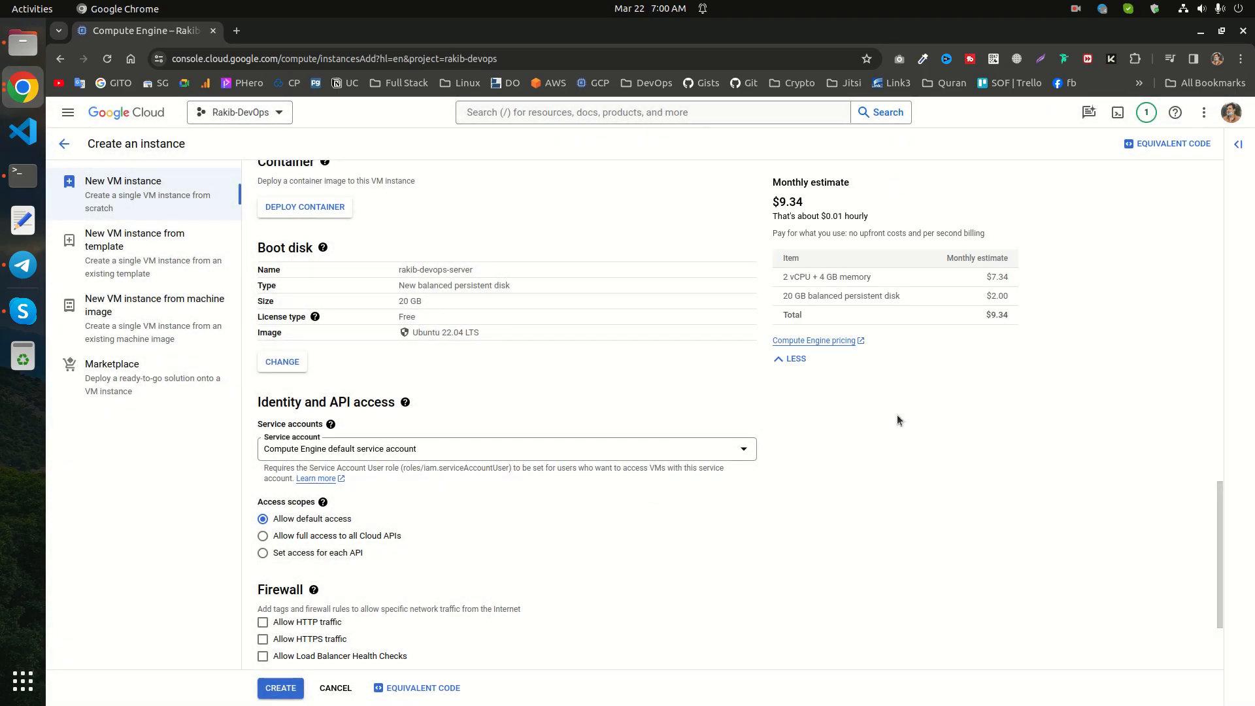
Step: Check the balanced persistent disk's cost in the monthly estimate
{"action": "scroll", "coordinate": [899, 402], "scroll_direction": "up", "scroll_amount": 1}
{"action": "left_click_drag", "start_coordinate": [788, 291], "coordinate": [942, 298]}
{"action": "left_click", "coordinate": [948, 299]}
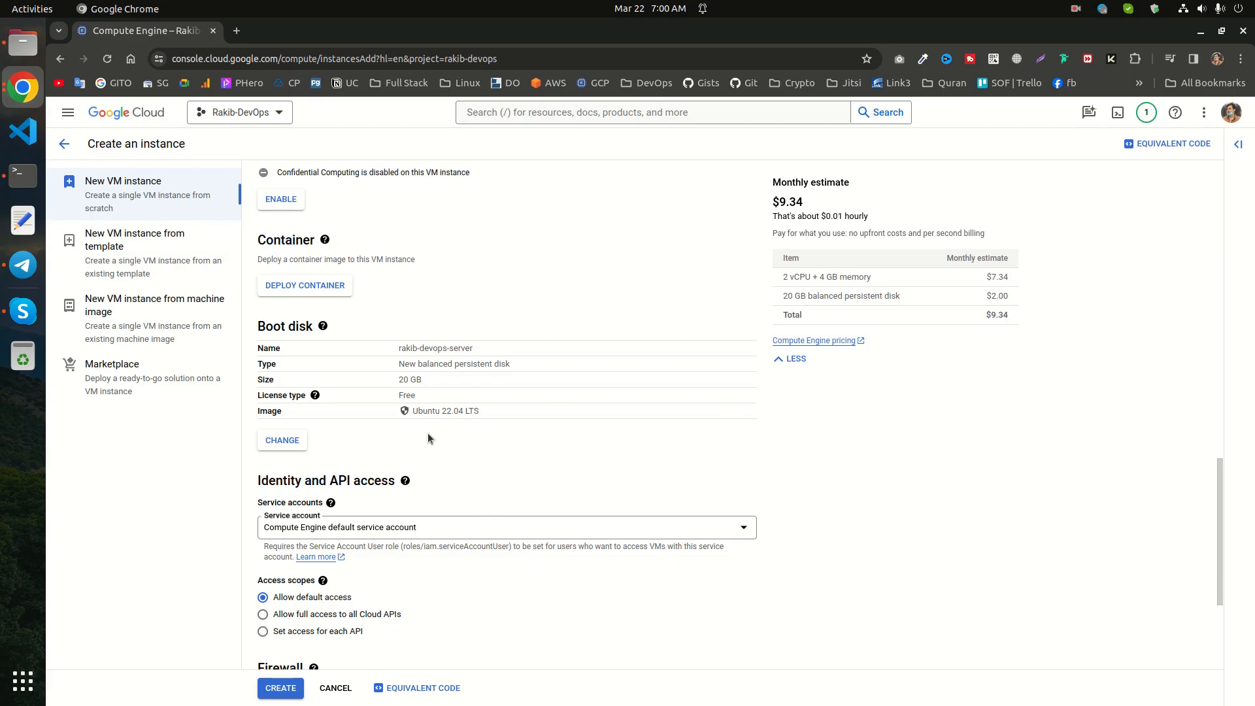
Step: Allow HTTP and HTTPS traffic through the instance's firewall, and check the available service account choices
{"action": "scroll", "coordinate": [409, 511], "scroll_direction": "down", "scroll_amount": 2}
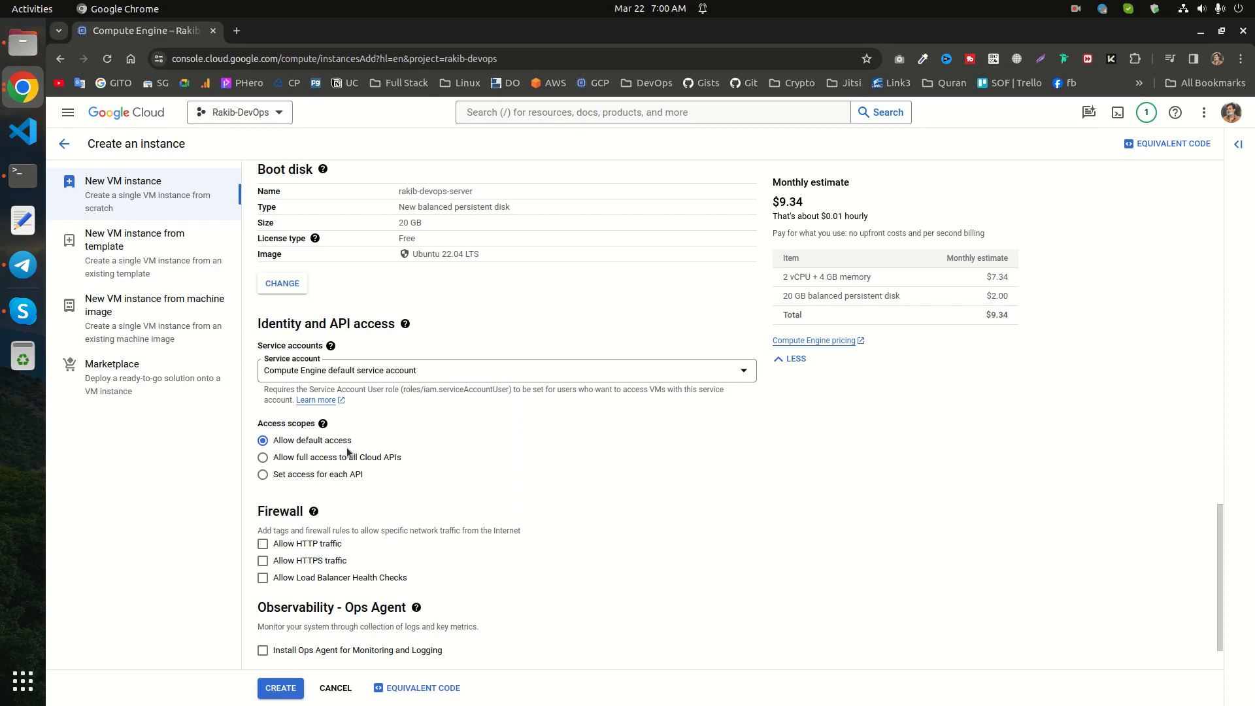
{"action": "scroll", "coordinate": [386, 490], "scroll_direction": "down", "scroll_amount": 1}
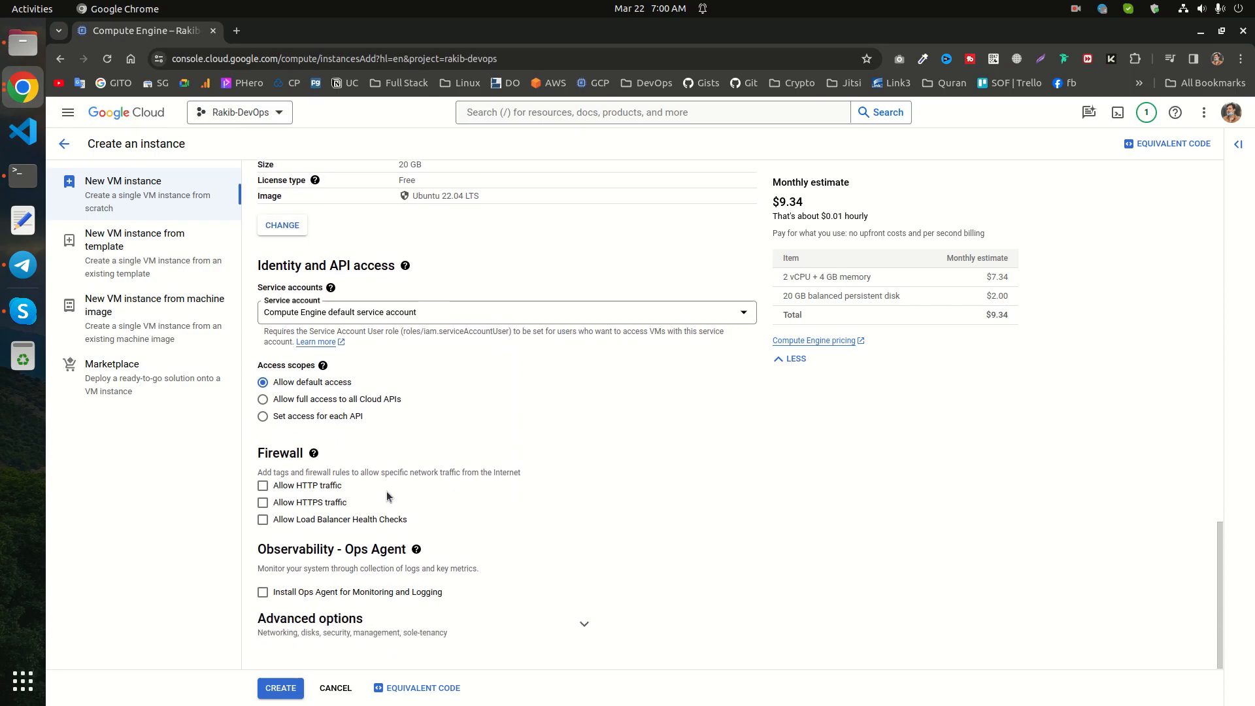
{"action": "left_click", "coordinate": [262, 486]}
{"action": "left_click", "coordinate": [262, 502]}
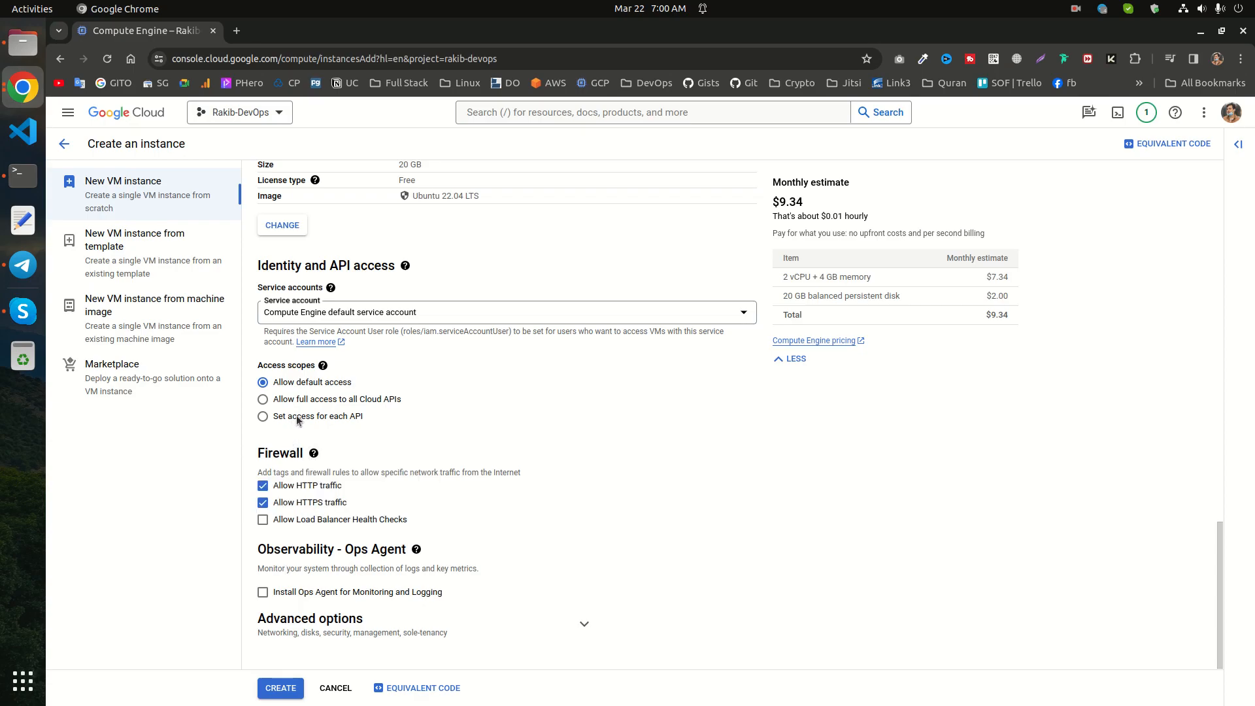
{"action": "left_click", "coordinate": [412, 312]}
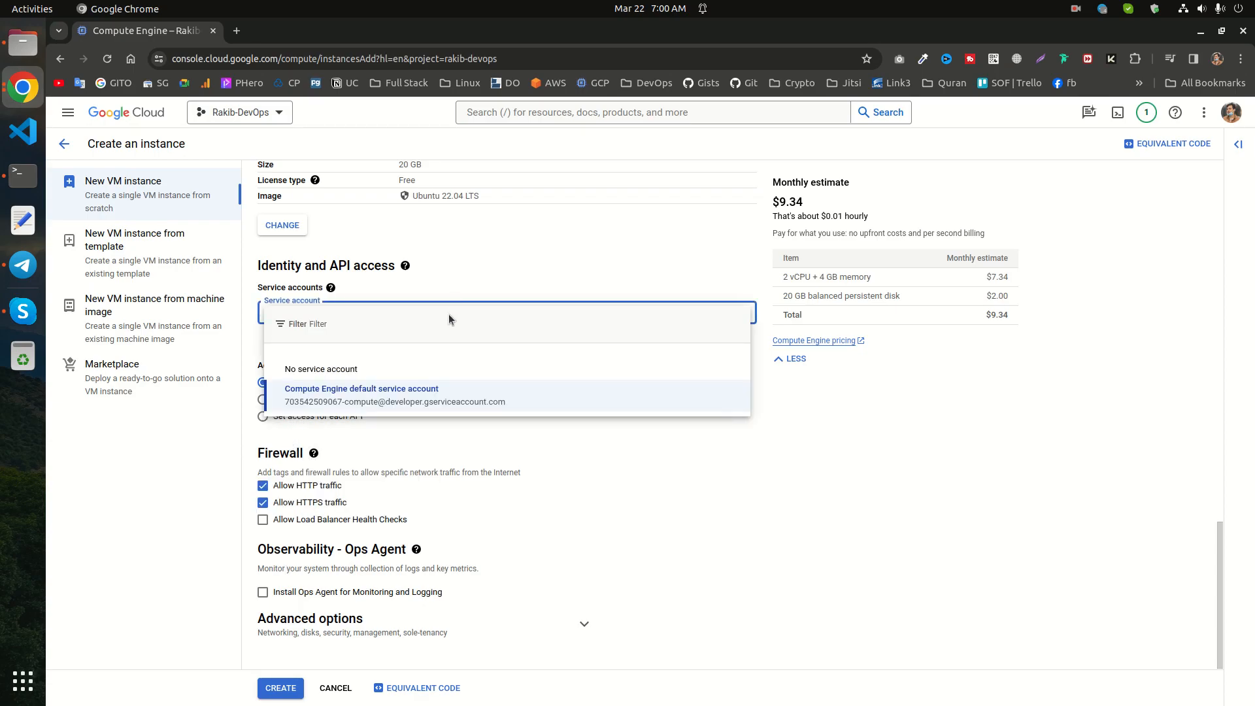
{"action": "left_click", "coordinate": [462, 273]}
Step: Expand the advanced options and look through the Disks and Security sections
{"action": "left_click", "coordinate": [457, 626]}
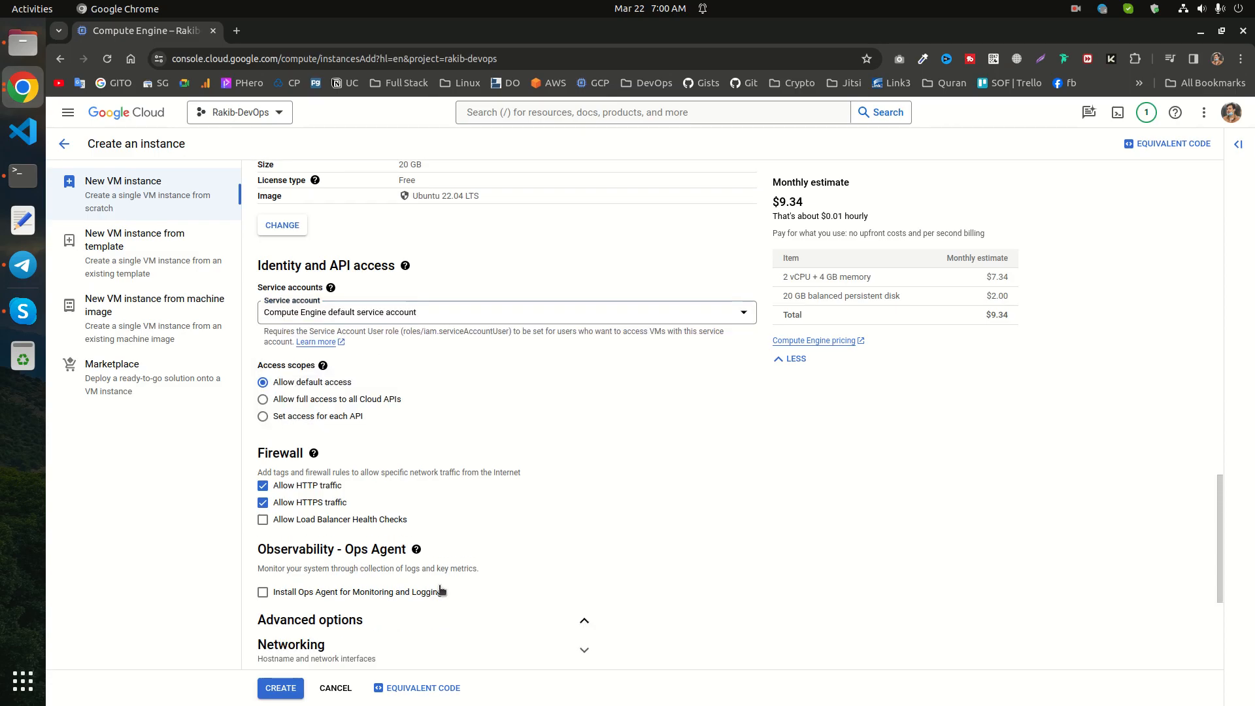
{"action": "scroll", "coordinate": [441, 590], "scroll_direction": "down", "scroll_amount": 5}
{"action": "left_click", "coordinate": [533, 450]}
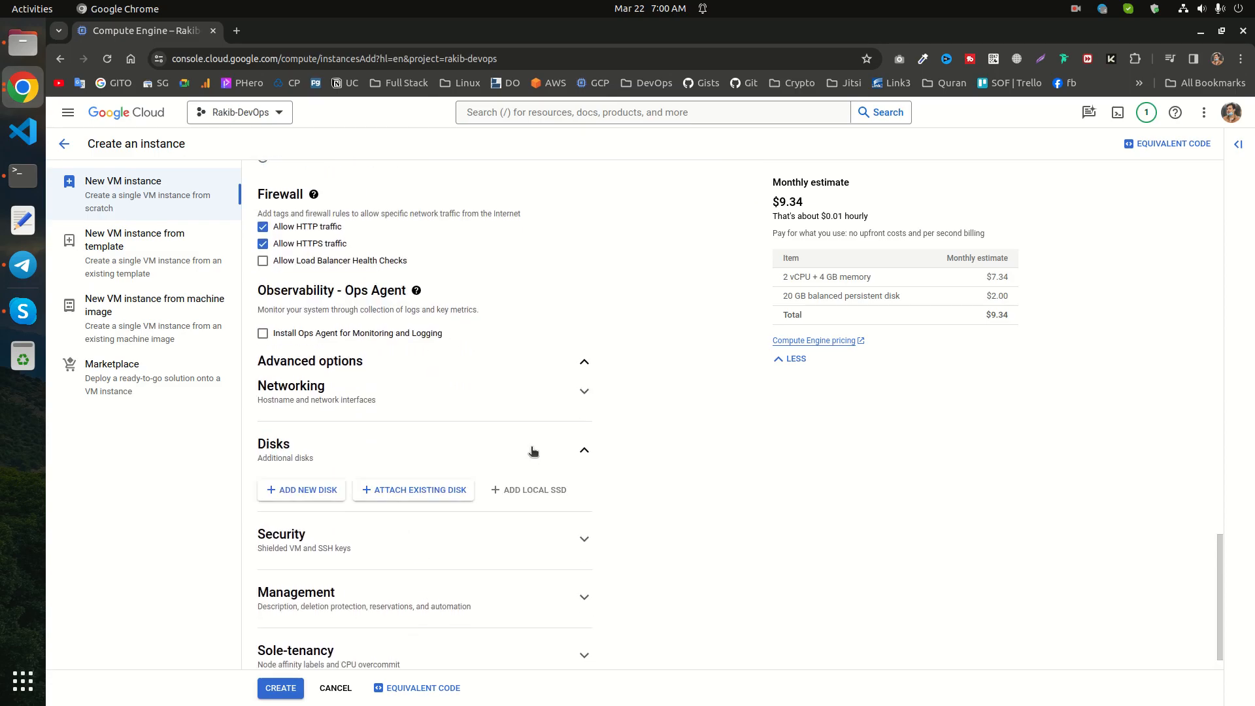
{"action": "left_click", "coordinate": [436, 455]}
{"action": "left_click", "coordinate": [411, 516]}
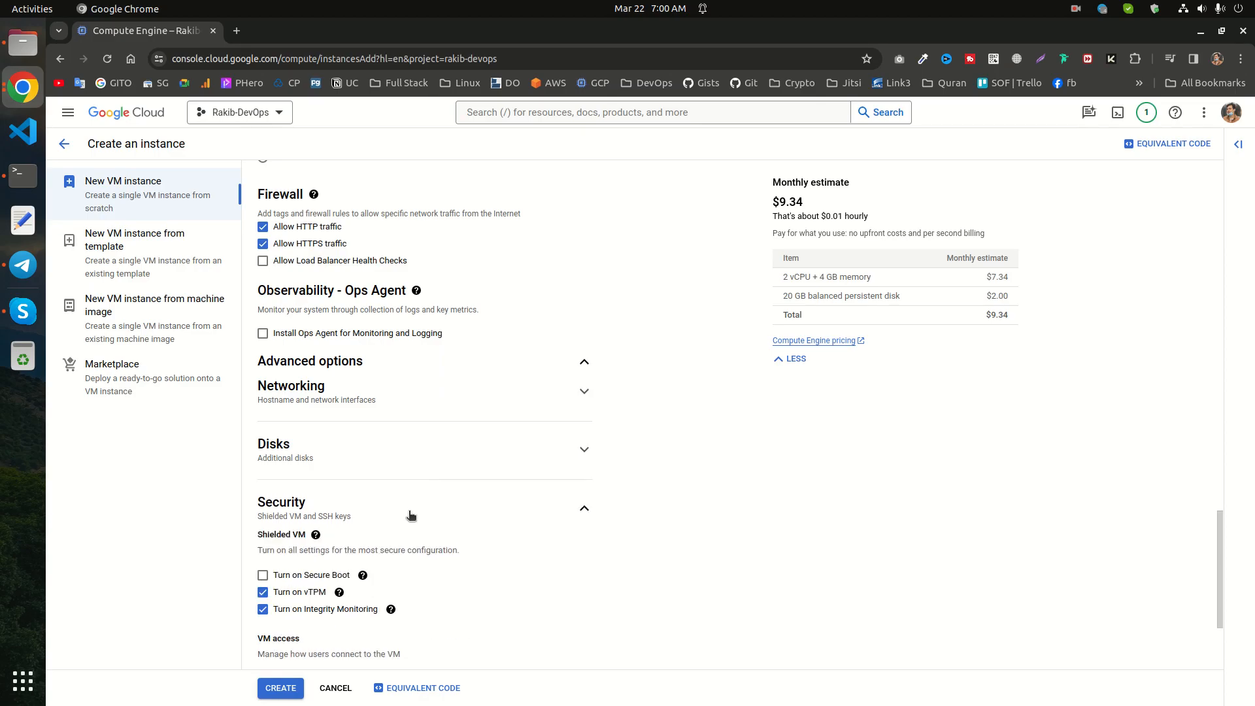
{"action": "scroll", "coordinate": [410, 516], "scroll_direction": "down", "scroll_amount": 3}
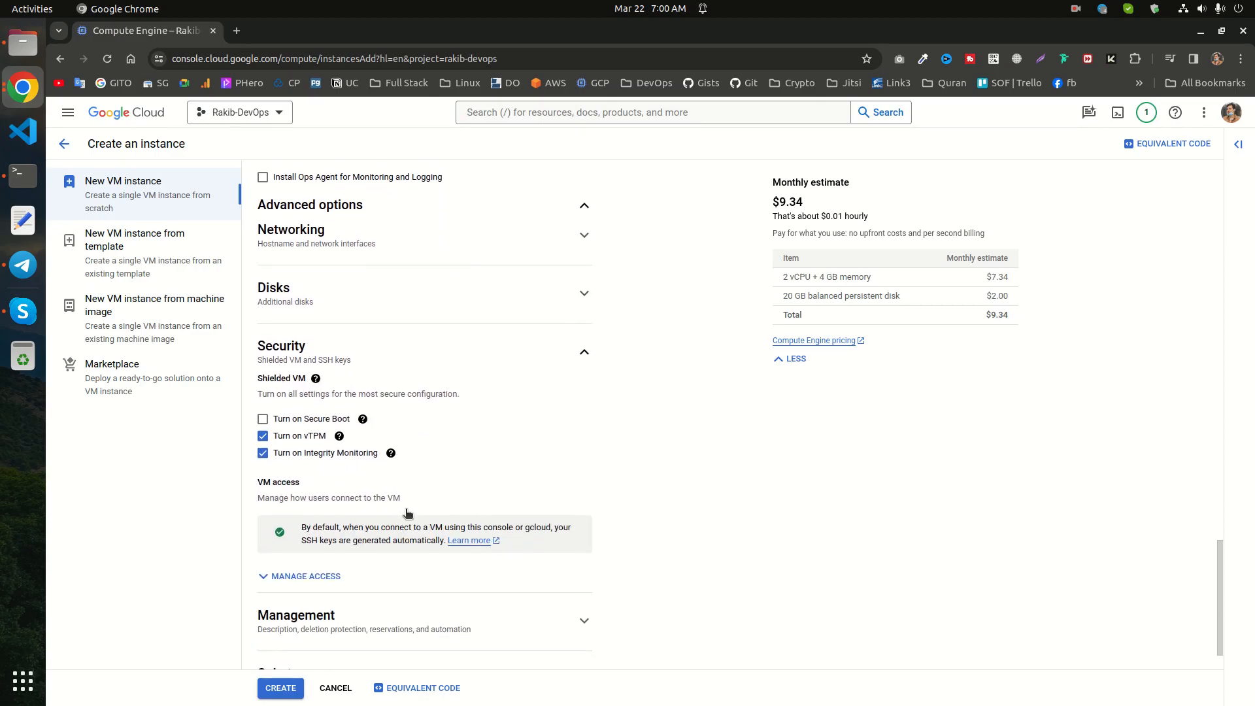
{"action": "left_click", "coordinate": [423, 353]}
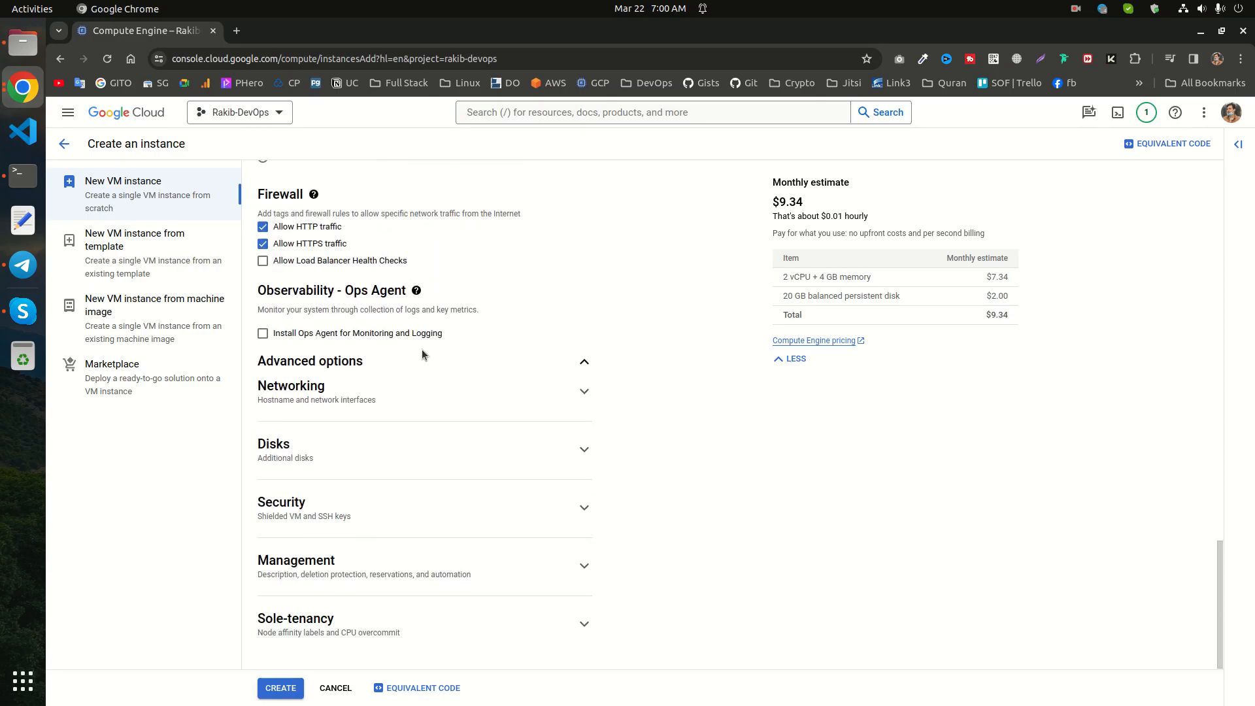
Step: Expand the VM access management in the Security section and add an empty entry for a manually generated SSH key
{"action": "left_click", "coordinate": [391, 509]}
{"action": "left_click", "coordinate": [302, 520]}
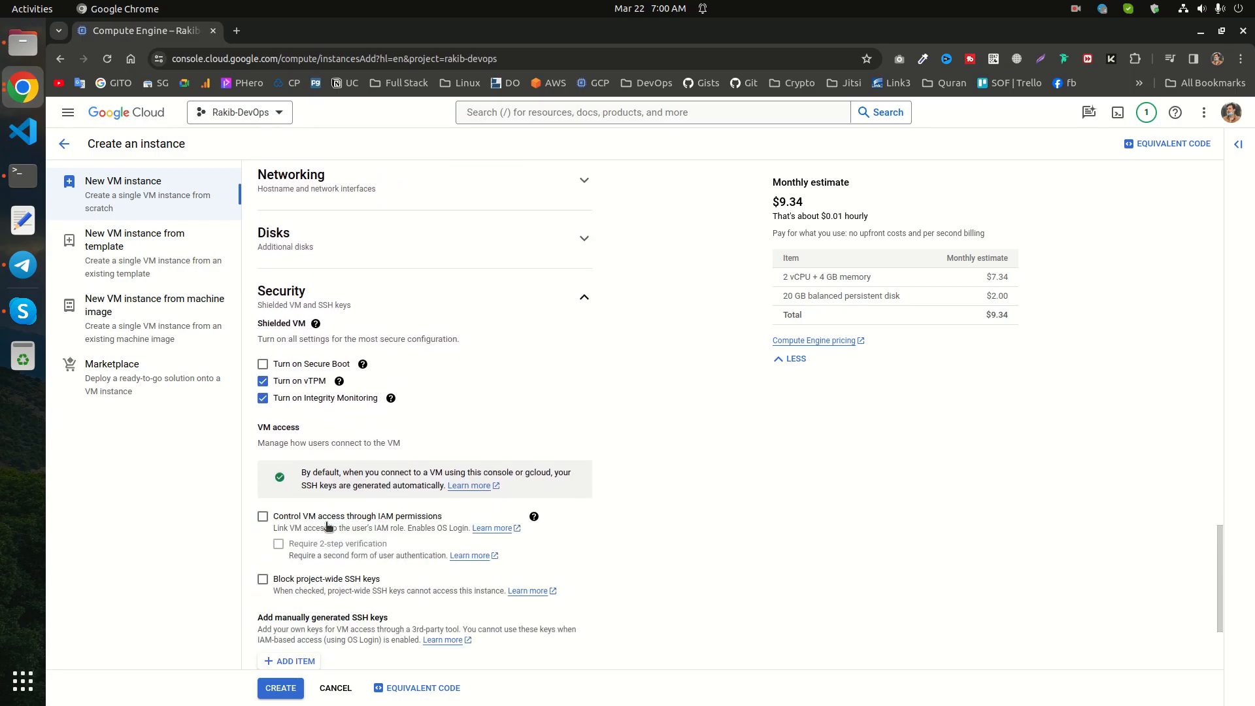
{"action": "scroll", "coordinate": [365, 509], "scroll_direction": "down", "scroll_amount": 2}
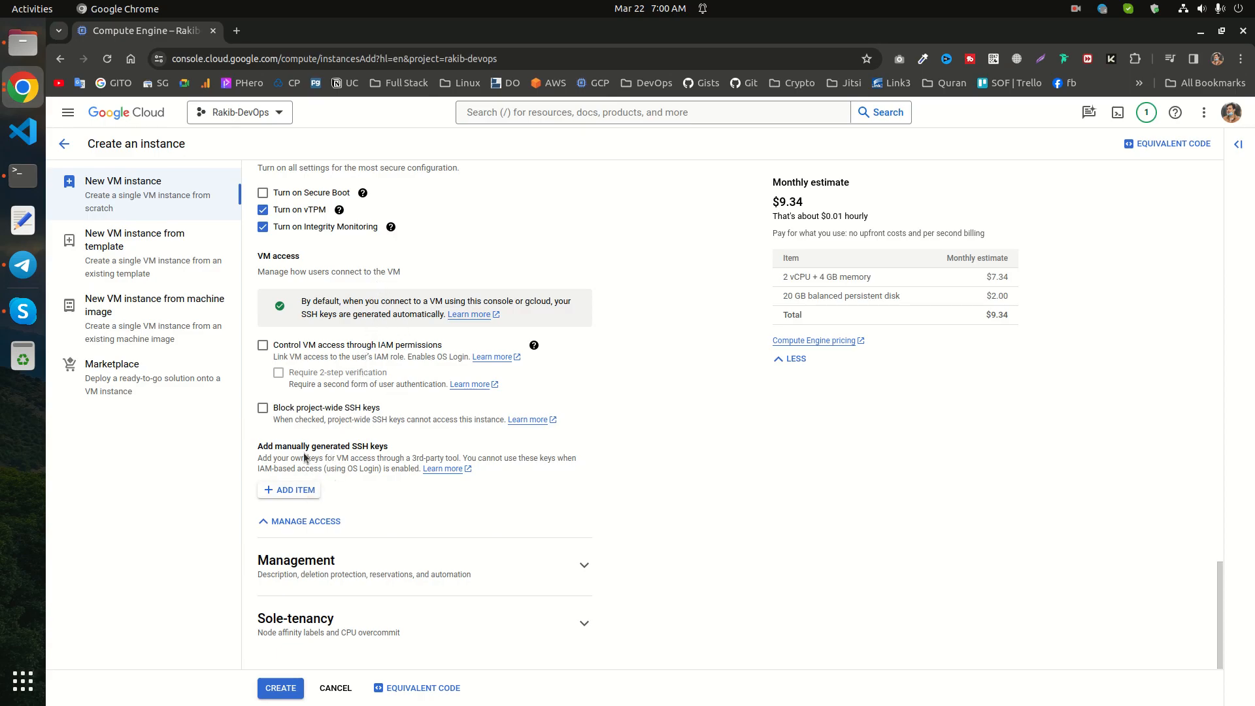
{"action": "left_click", "coordinate": [304, 495]}
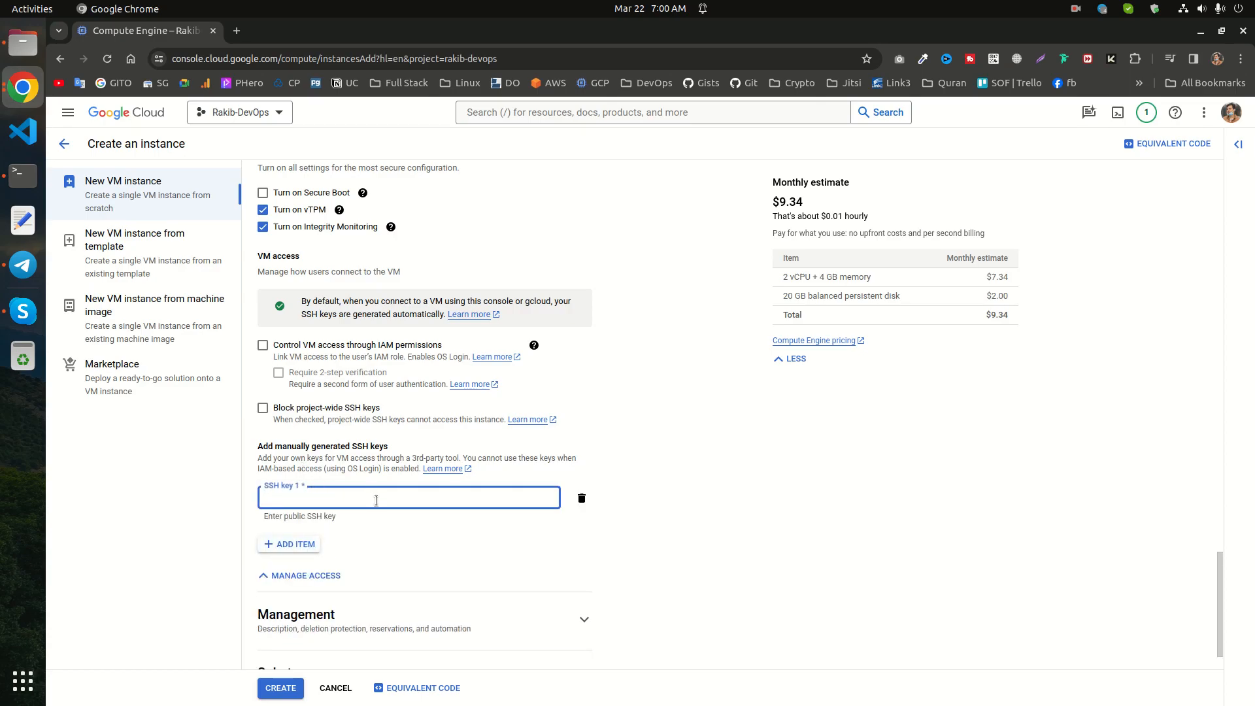
Step: Switch to the terminal, begin a cat command on the .ssh folder and list the files in it
{"action": "left_click", "coordinate": [23, 175]}
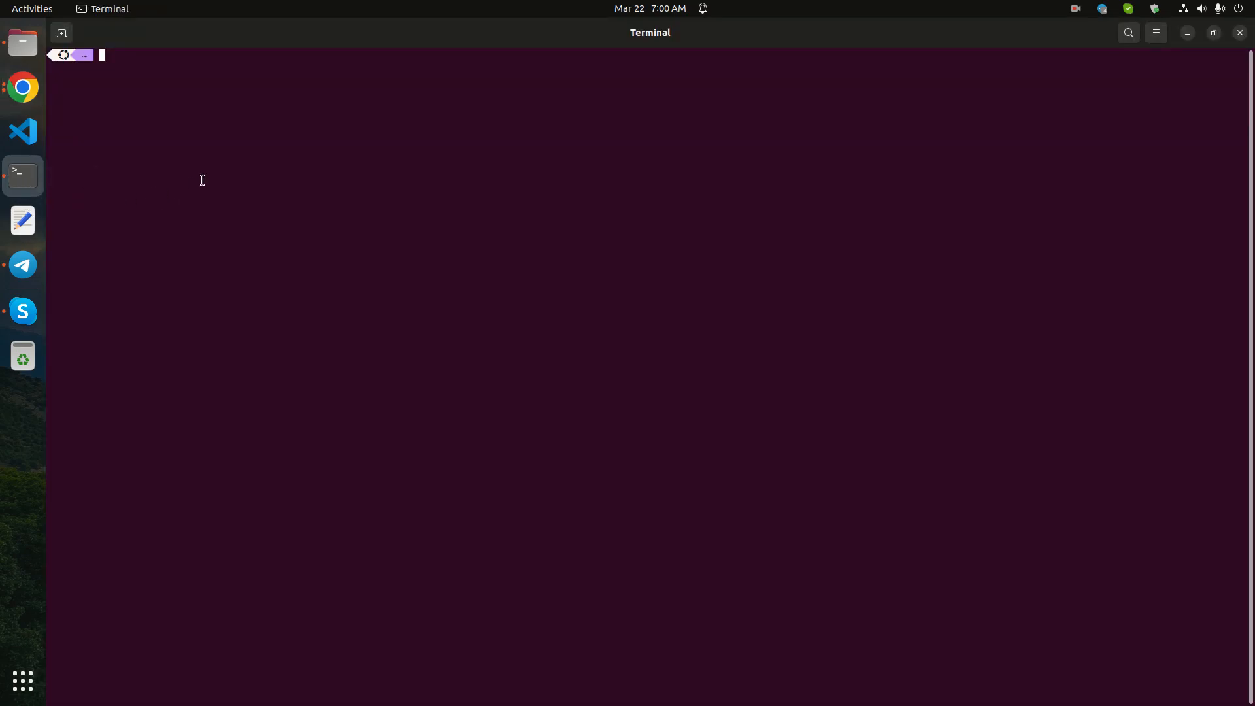
{"action": "type", "text": "cat .ssh/"}
{"action": "key", "text": "BackSpace"}
{"action": "type", "text": ".ssh/"}
{"action": "key", "text": "Tab"}
{"action": "key", "text": "Tab"}
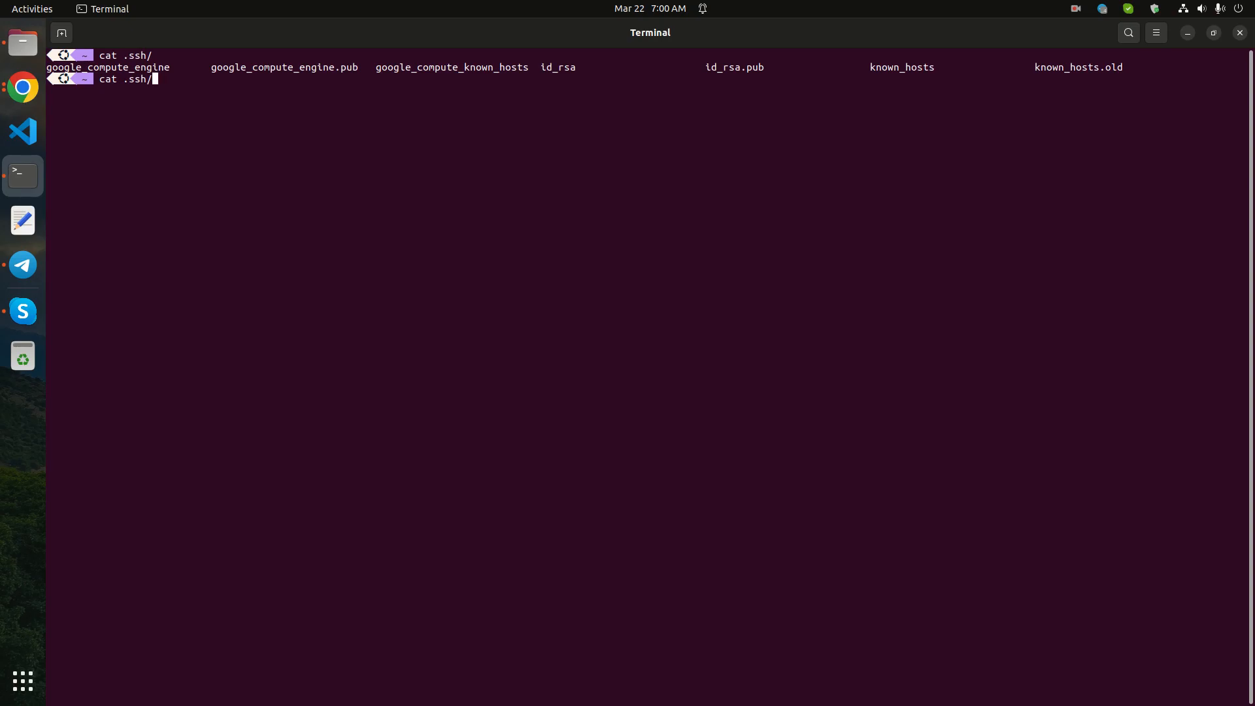
Step: Complete the terminal command as cat .ssh/id_rsa.pub to target the public key file, and check the empty SSH key entry in the browser
{"action": "left_click", "coordinate": [1075, 9]}
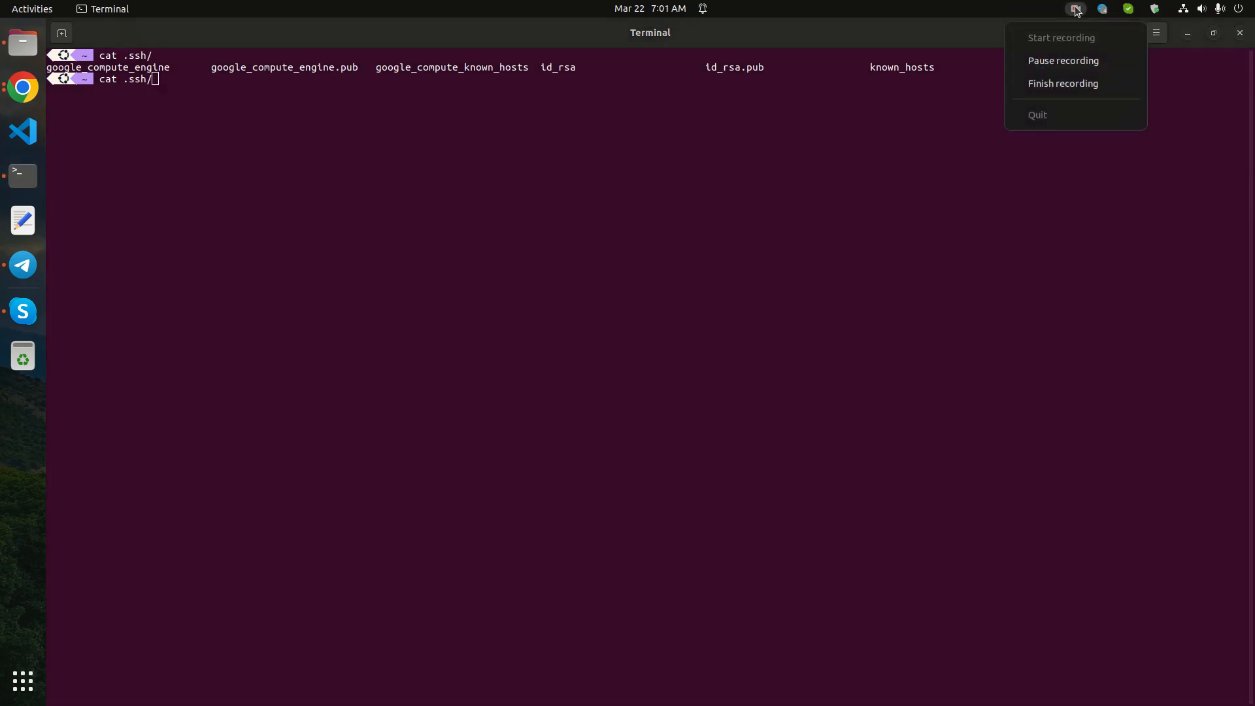
{"action": "left_click", "coordinate": [1063, 60]}
{"action": "type", "text": "id_rsa.pub"}
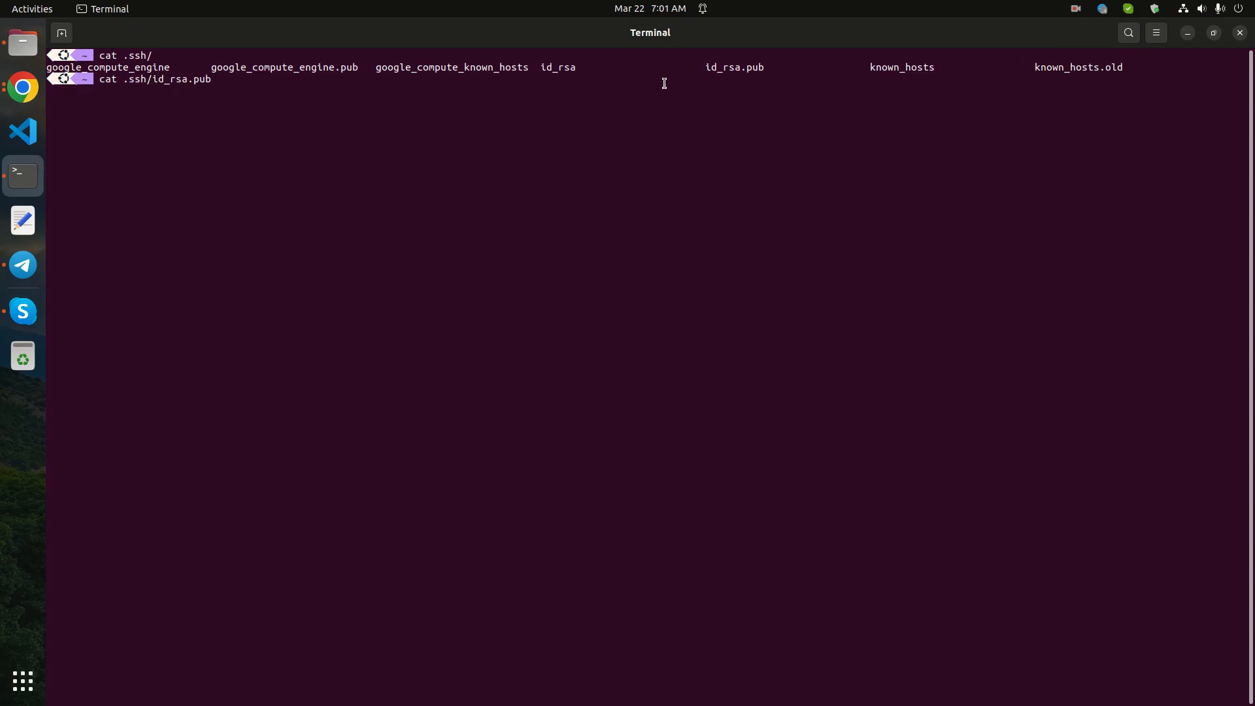
{"action": "left_click", "coordinate": [34, 84]}
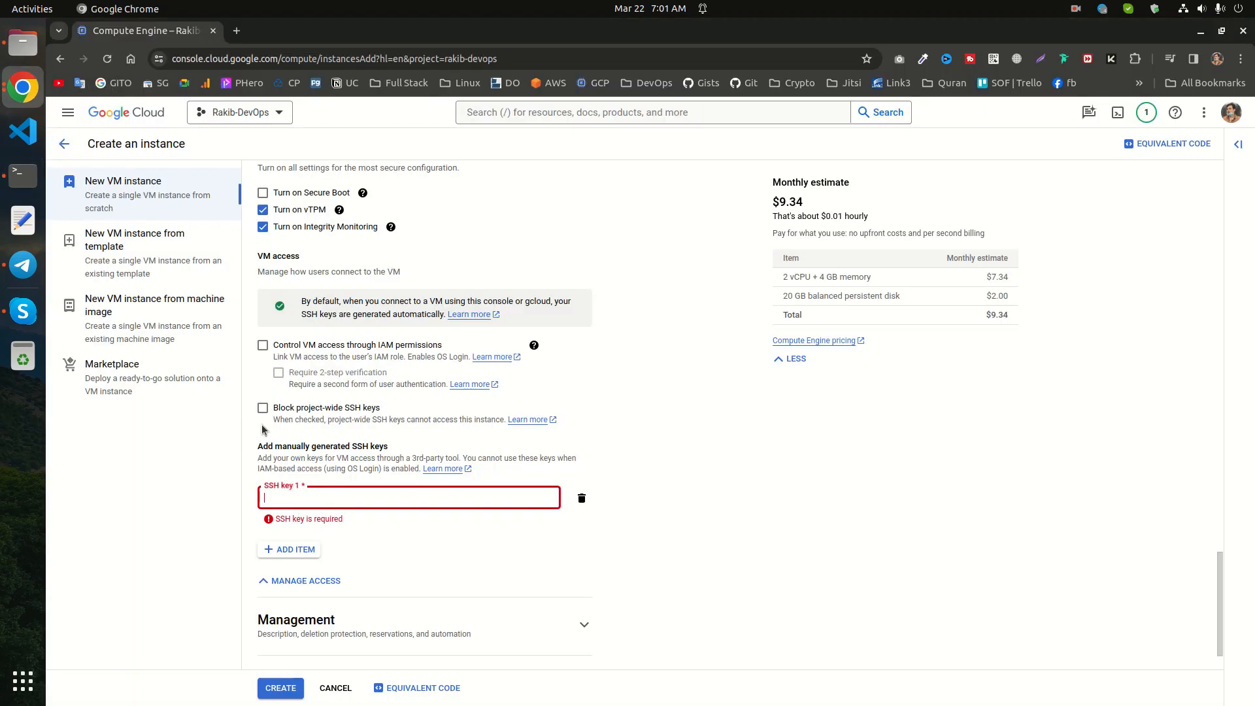
{"action": "left_click", "coordinate": [23, 175]}
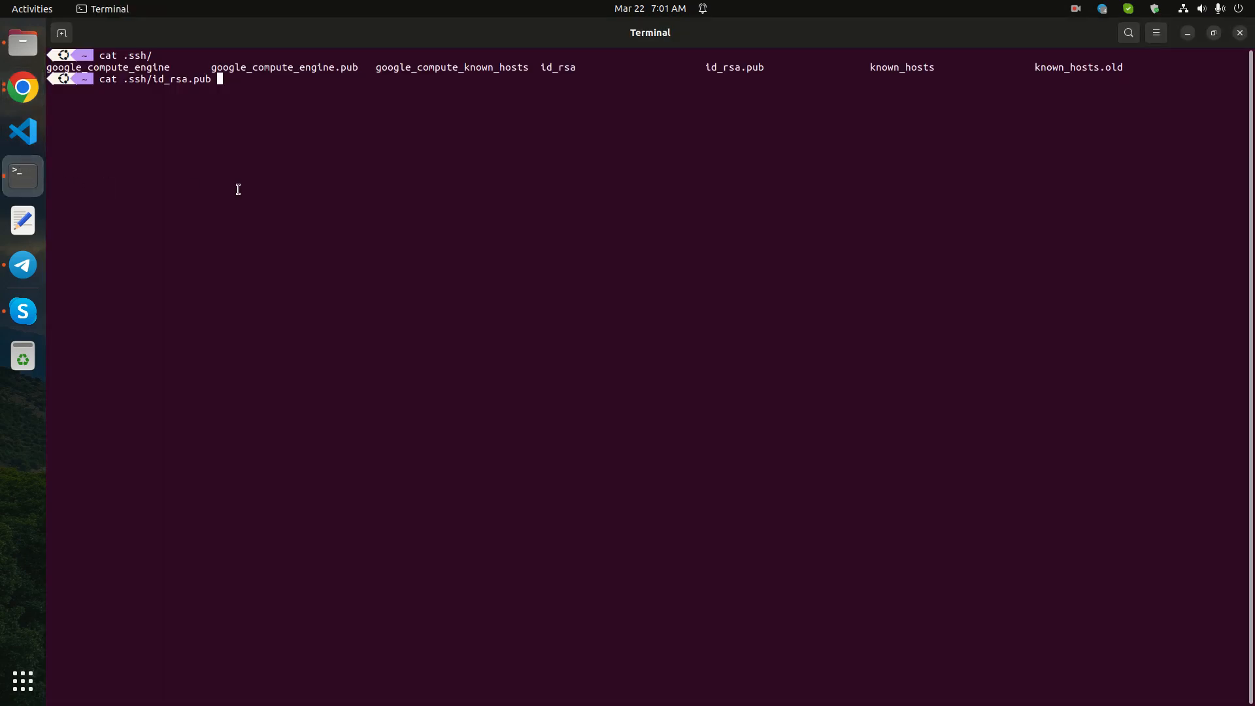
Step: Copy the public key from id_rsa.pub and enter it as SSH key 1 in the instance form in the browser
{"action": "double_click", "coordinate": [722, 70]}
{"action": "left_click", "coordinate": [314, 84]}
{"action": "left_click", "coordinate": [1075, 11]}
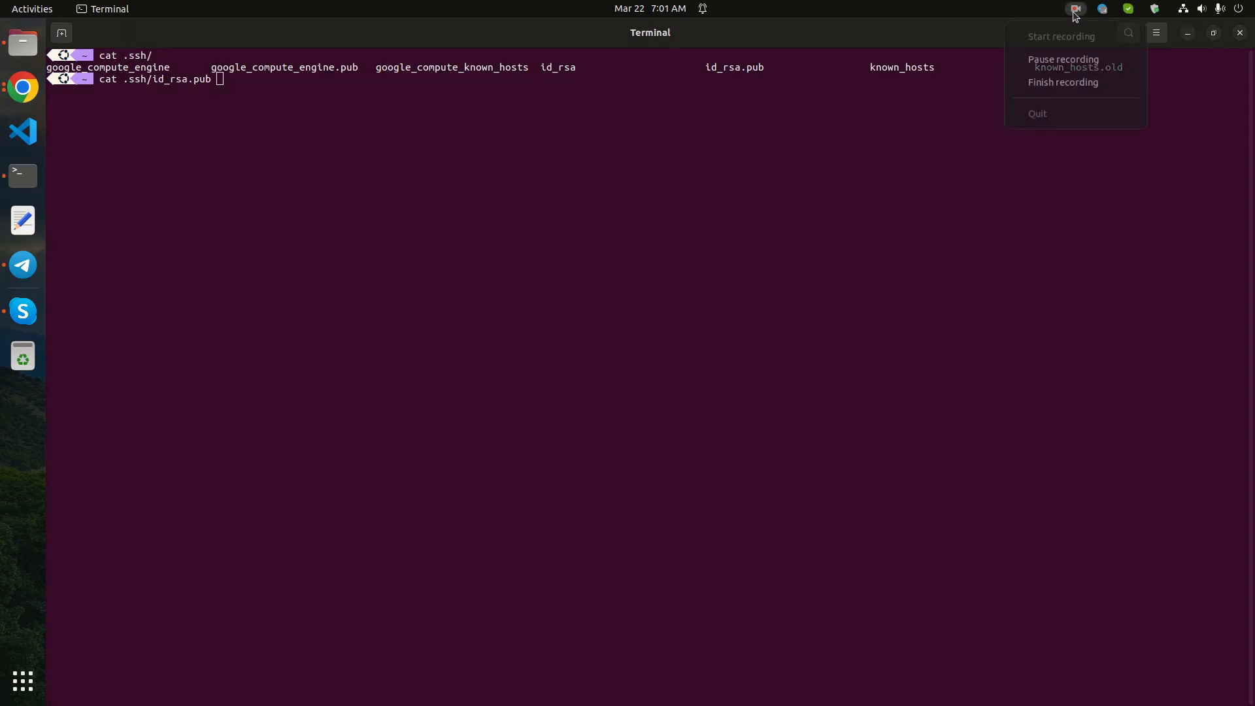
{"action": "left_click", "coordinate": [1075, 60]}
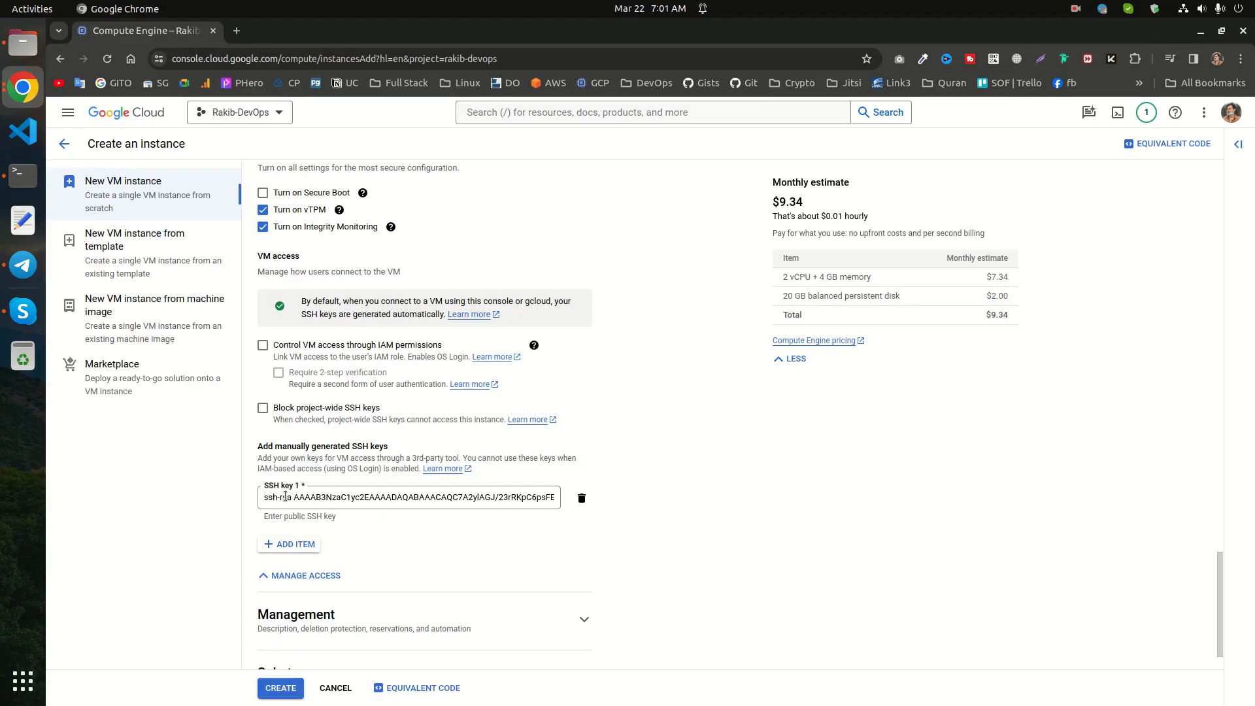
Step: Collapse the Security section, check the Disks section and review the remaining instance settings
{"action": "scroll", "coordinate": [346, 473], "scroll_direction": "up", "scroll_amount": 3}
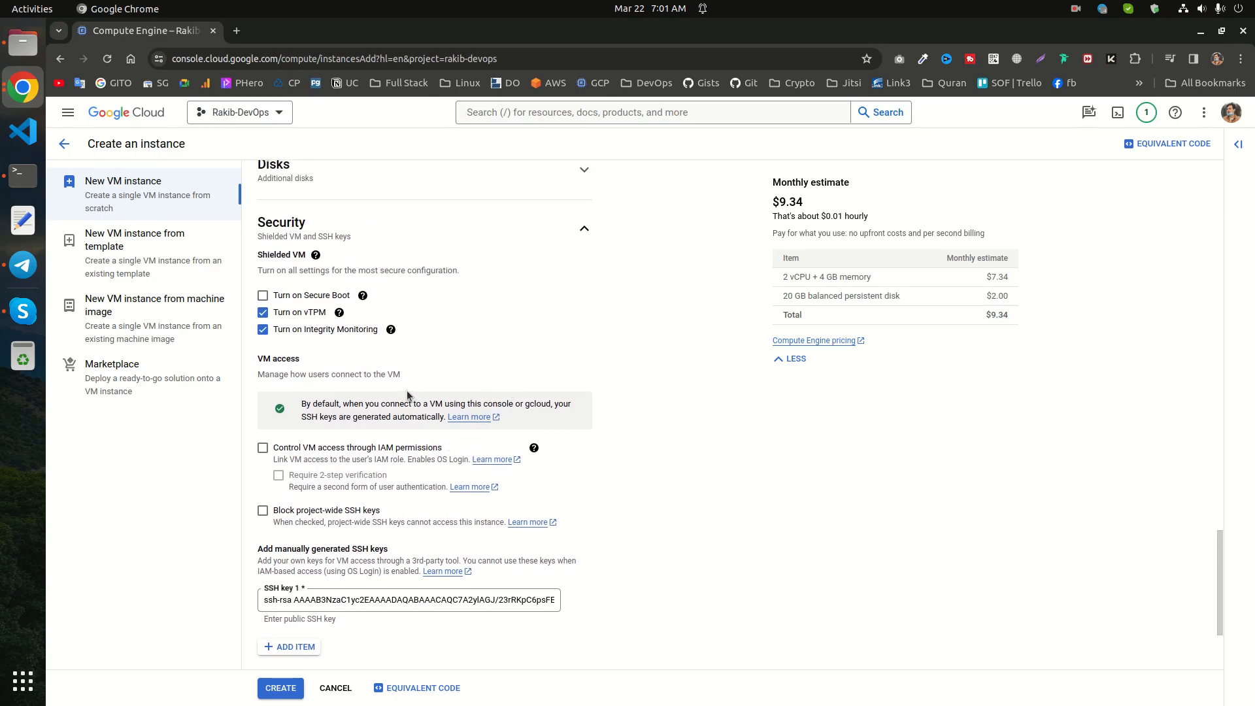
{"action": "scroll", "coordinate": [551, 344], "scroll_direction": "up", "scroll_amount": 2}
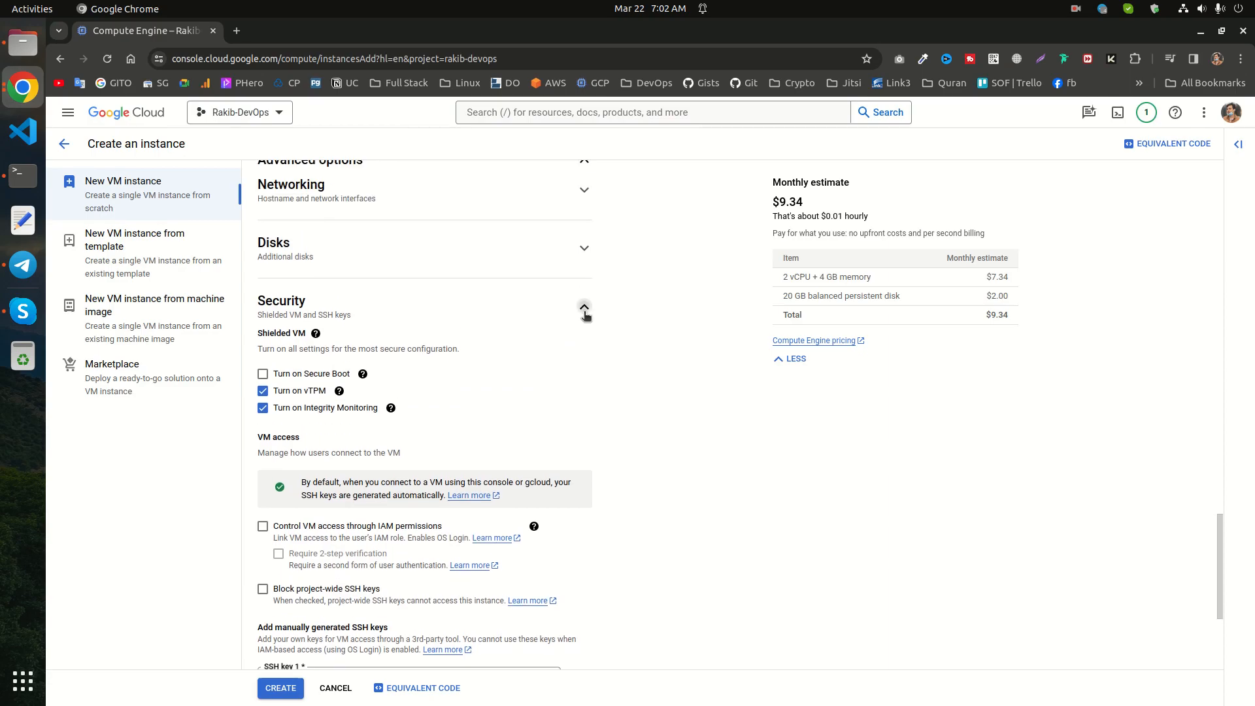
{"action": "left_click", "coordinate": [583, 307]}
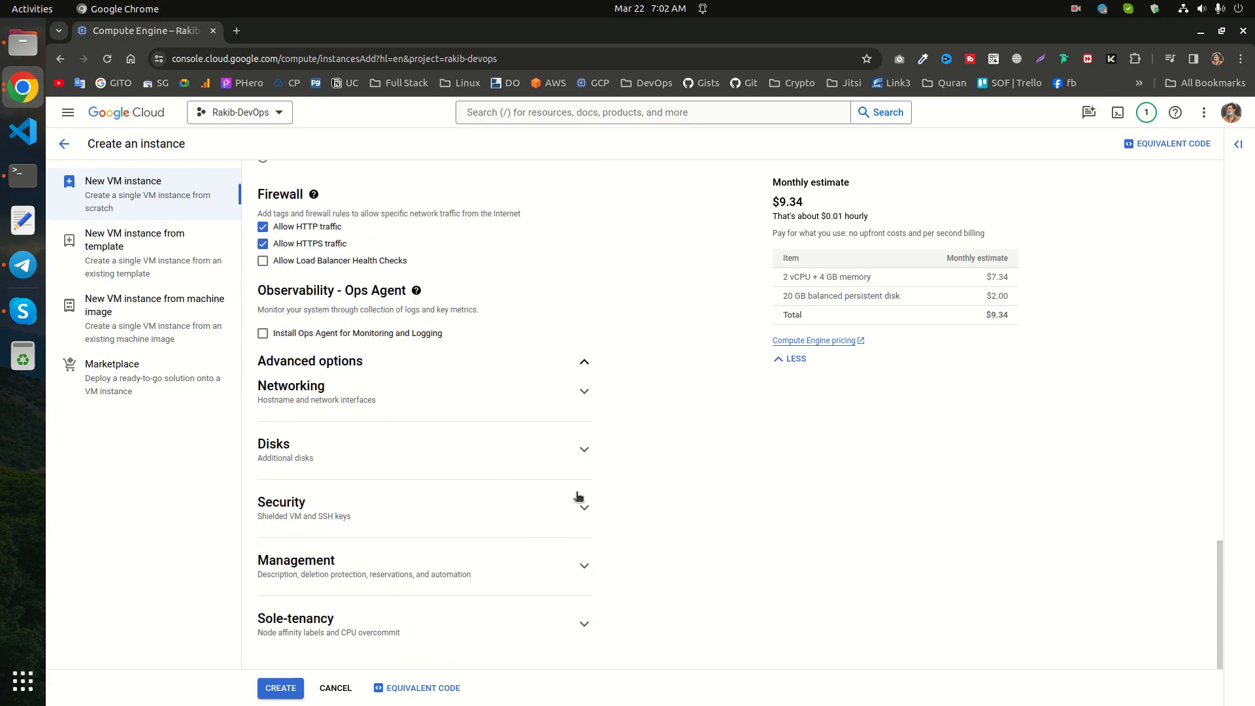
{"action": "left_click", "coordinate": [583, 449]}
{"action": "left_click", "coordinate": [582, 450]}
{"action": "scroll", "coordinate": [538, 410], "scroll_direction": "up", "scroll_amount": 2}
{"action": "scroll", "coordinate": [539, 409], "scroll_direction": "down", "scroll_amount": 2}
Step: Show the equivalent code for the instance configuration and read through its Terraform version
{"action": "left_click", "coordinate": [413, 694]}
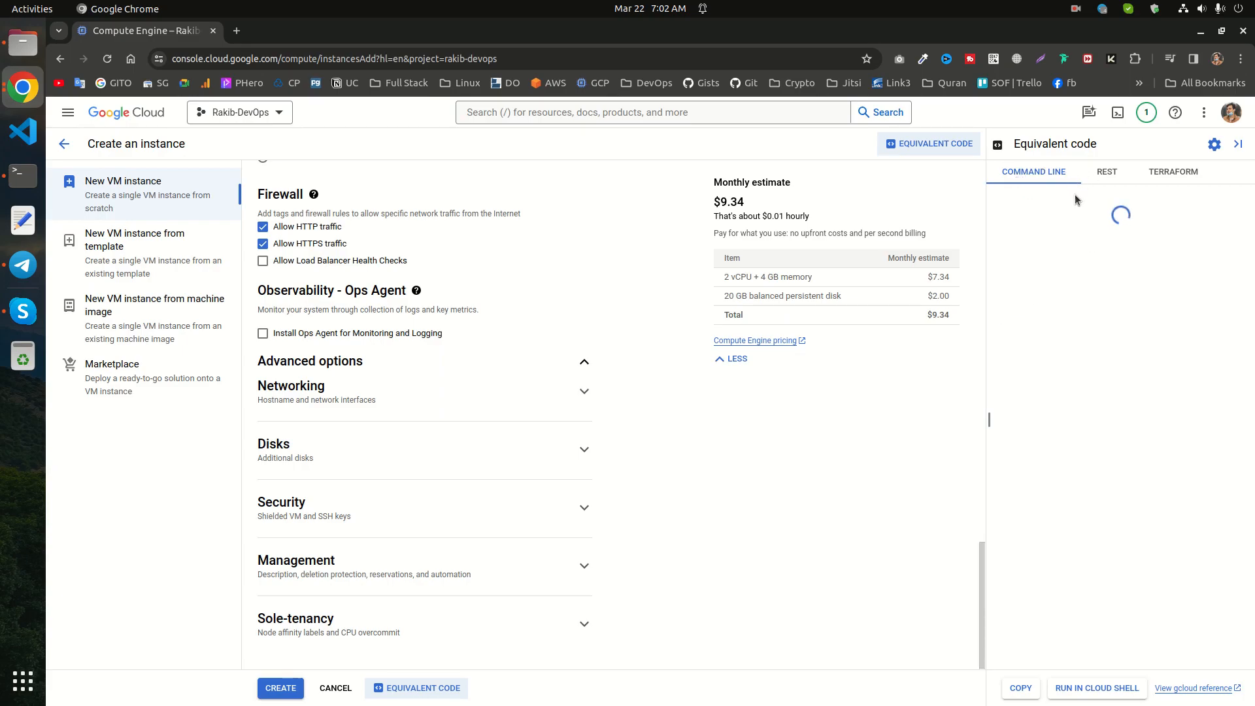
{"action": "left_click", "coordinate": [1161, 172]}
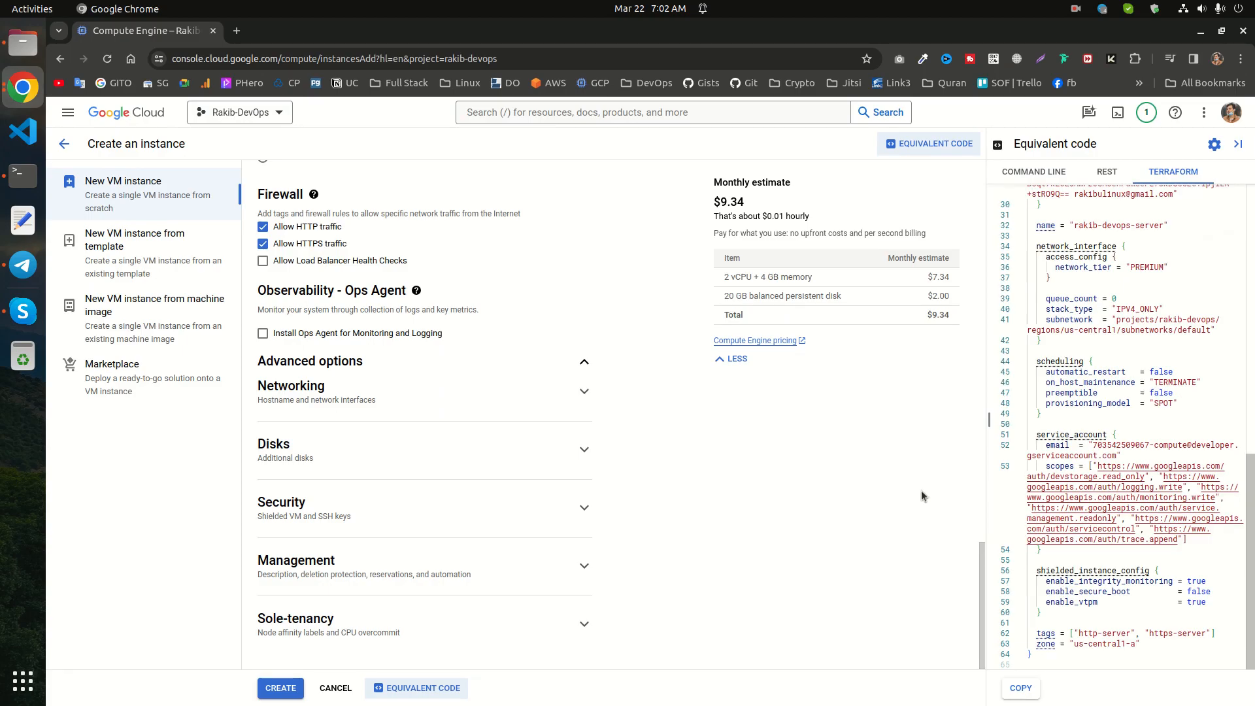
Step: Switch to the text editor, paste the clipboard content into the blank document, add a second empty document and return to the browser
{"action": "left_click", "coordinate": [23, 220]}
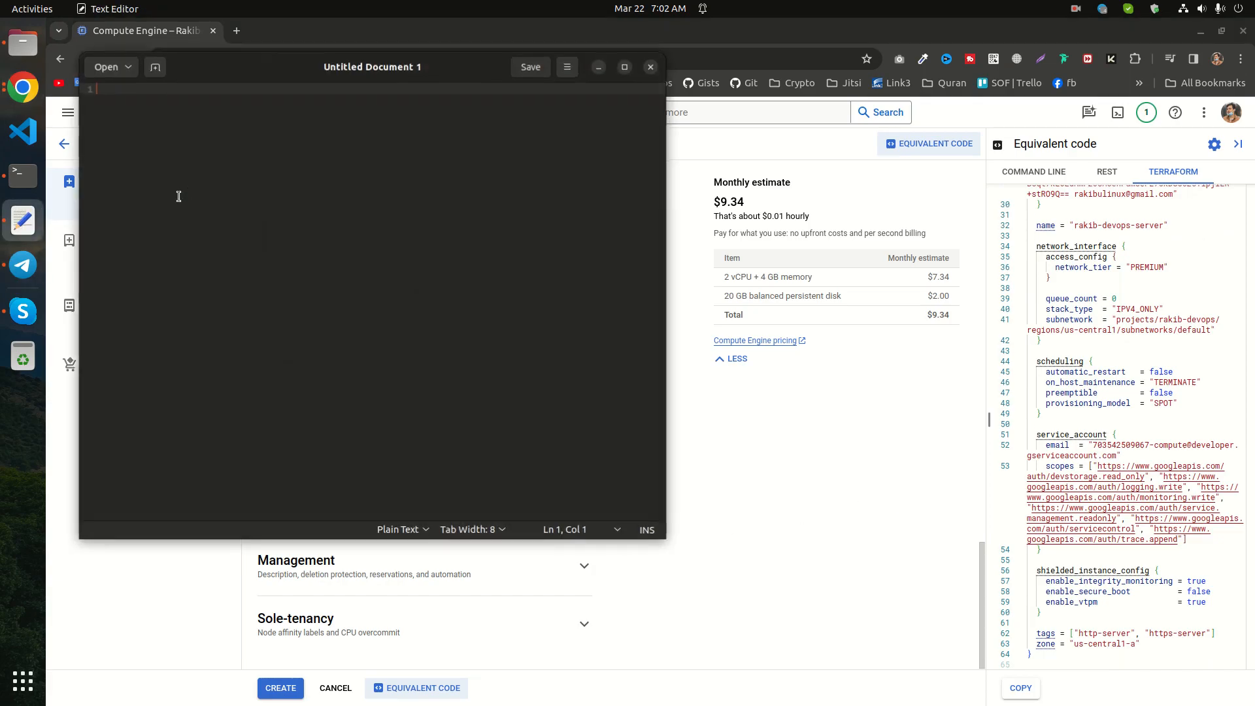
{"action": "key", "text": "ctrl+v"}
{"action": "left_click", "coordinate": [155, 67]}
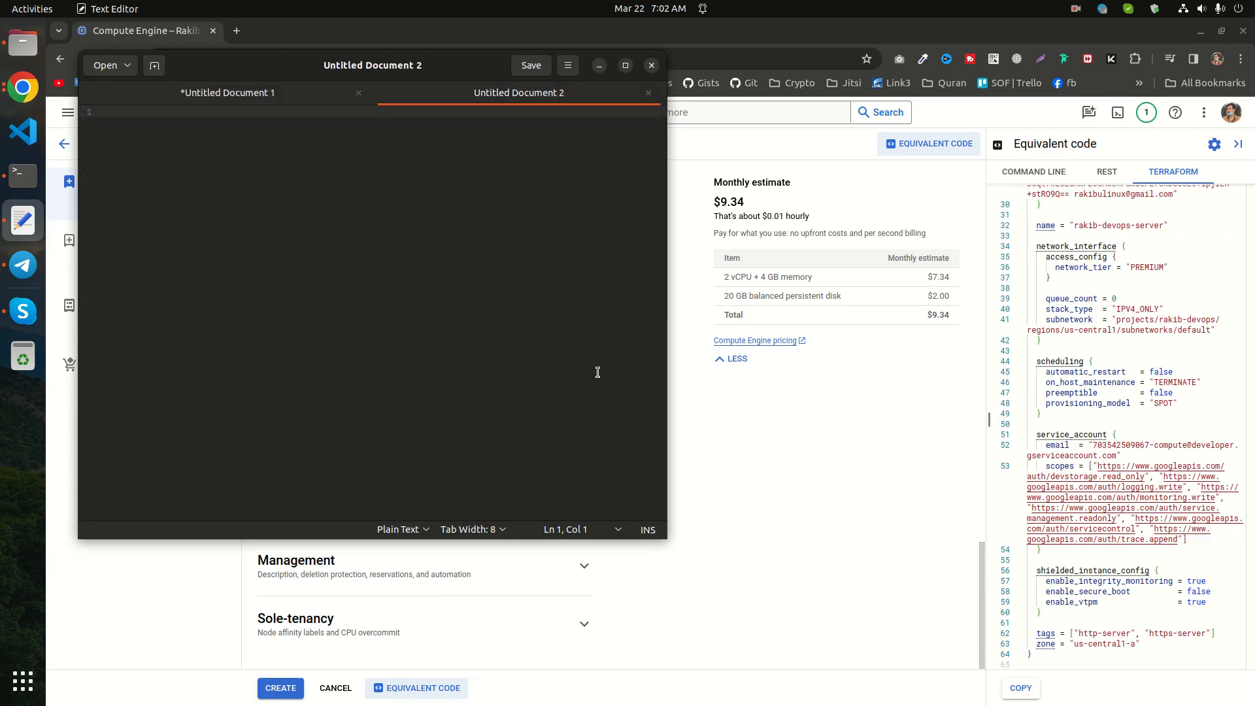
{"action": "left_click", "coordinate": [1009, 559]}
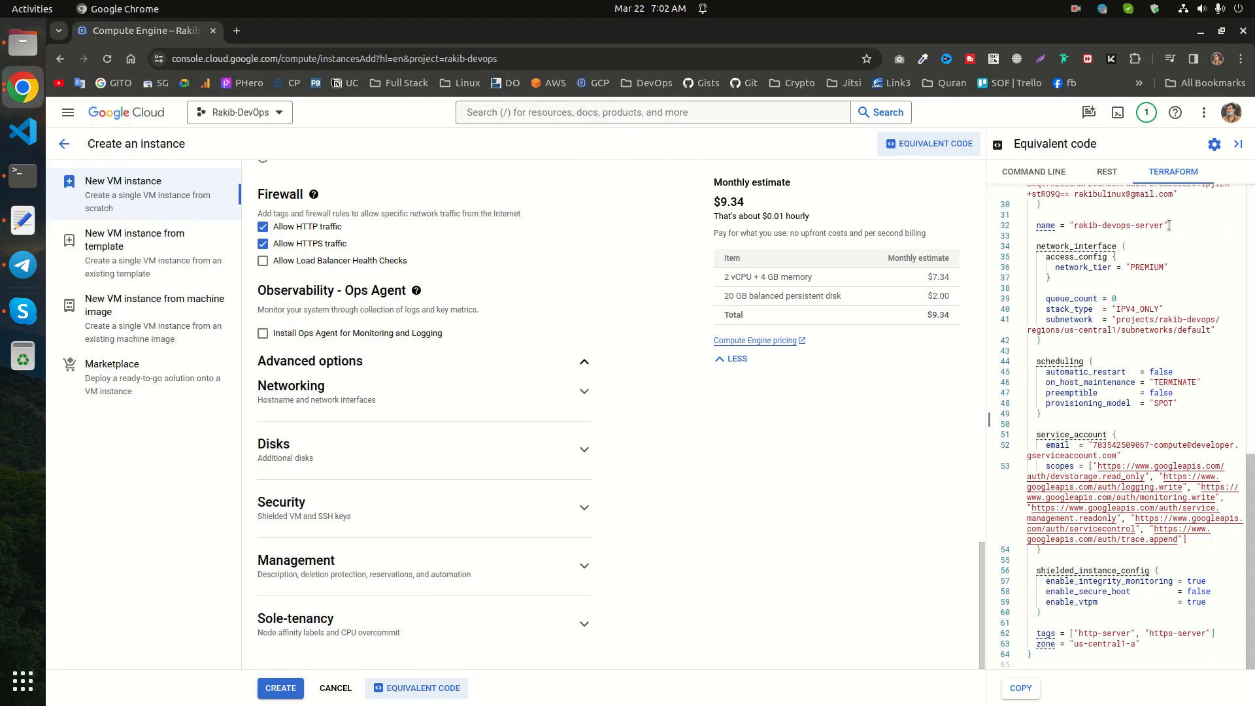
Step: Close the equivalent code, create the VM instance and refresh the VM instances list
{"action": "left_click", "coordinate": [1238, 145]}
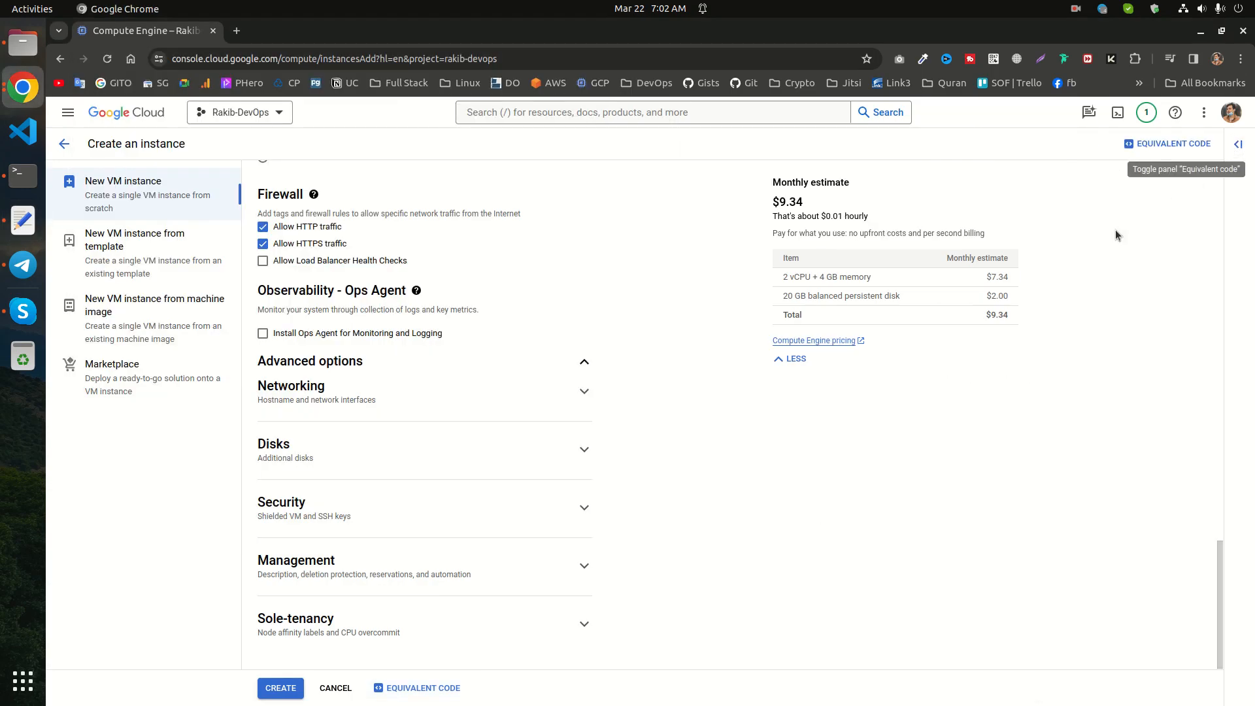
{"action": "left_click", "coordinate": [283, 689]}
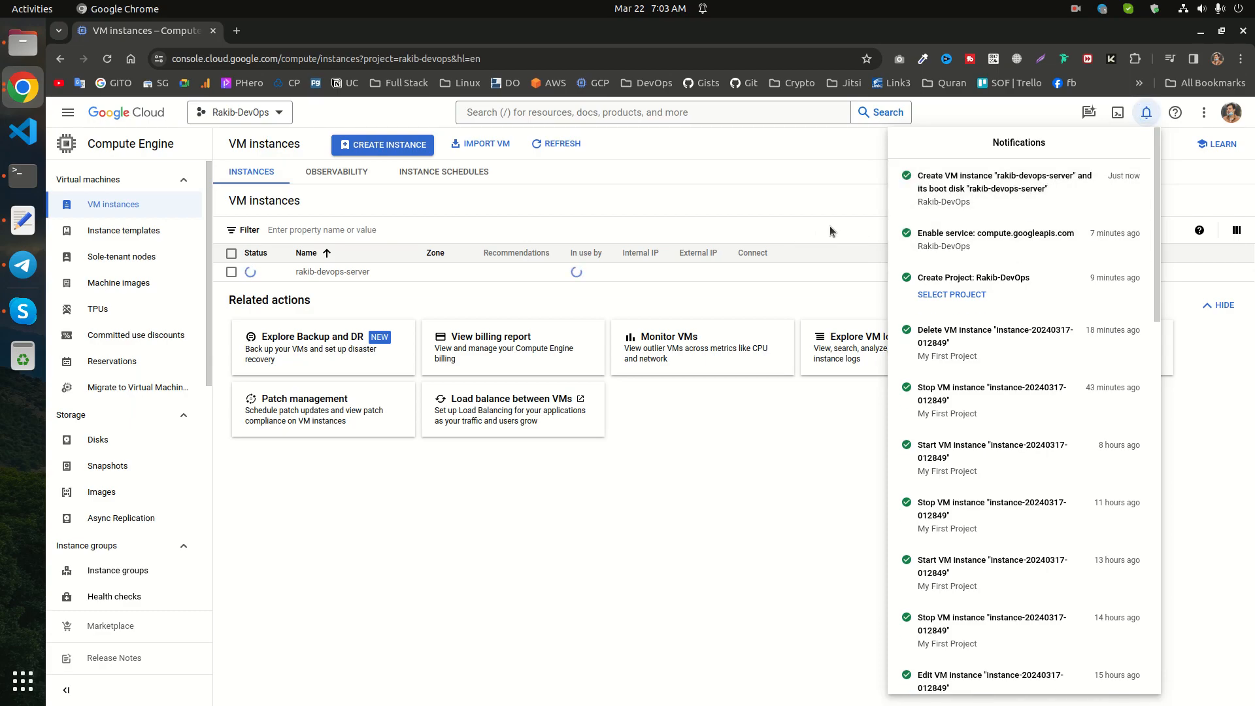
{"action": "left_click", "coordinate": [868, 193]}
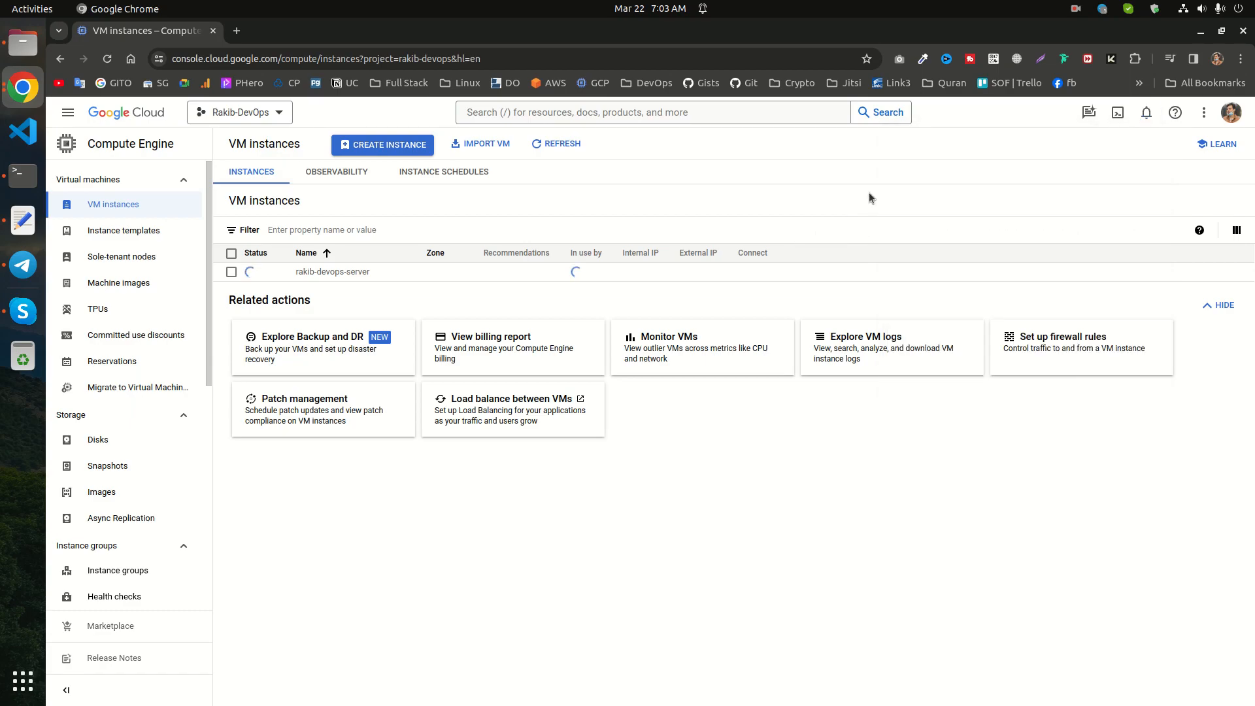
{"action": "left_click", "coordinate": [555, 143]}
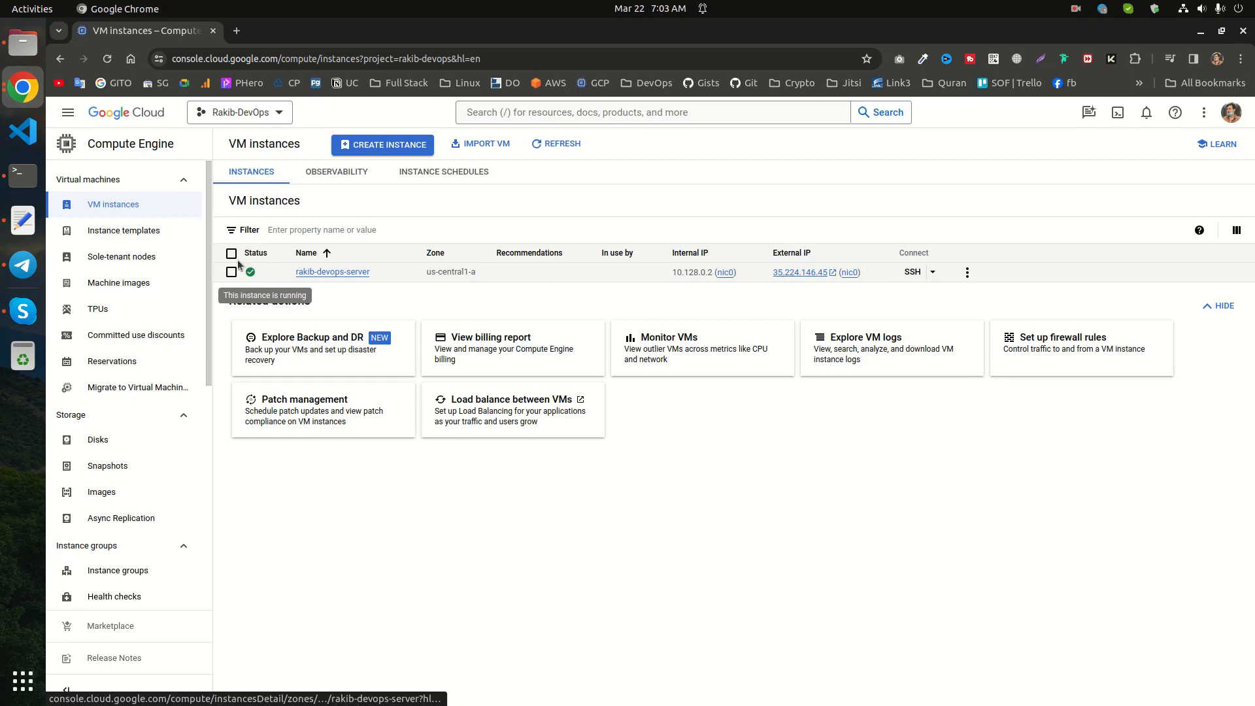
Step: Look through the SSH connection options of the new instance, and start a Cloud Shell session
{"action": "left_click", "coordinate": [929, 273]}
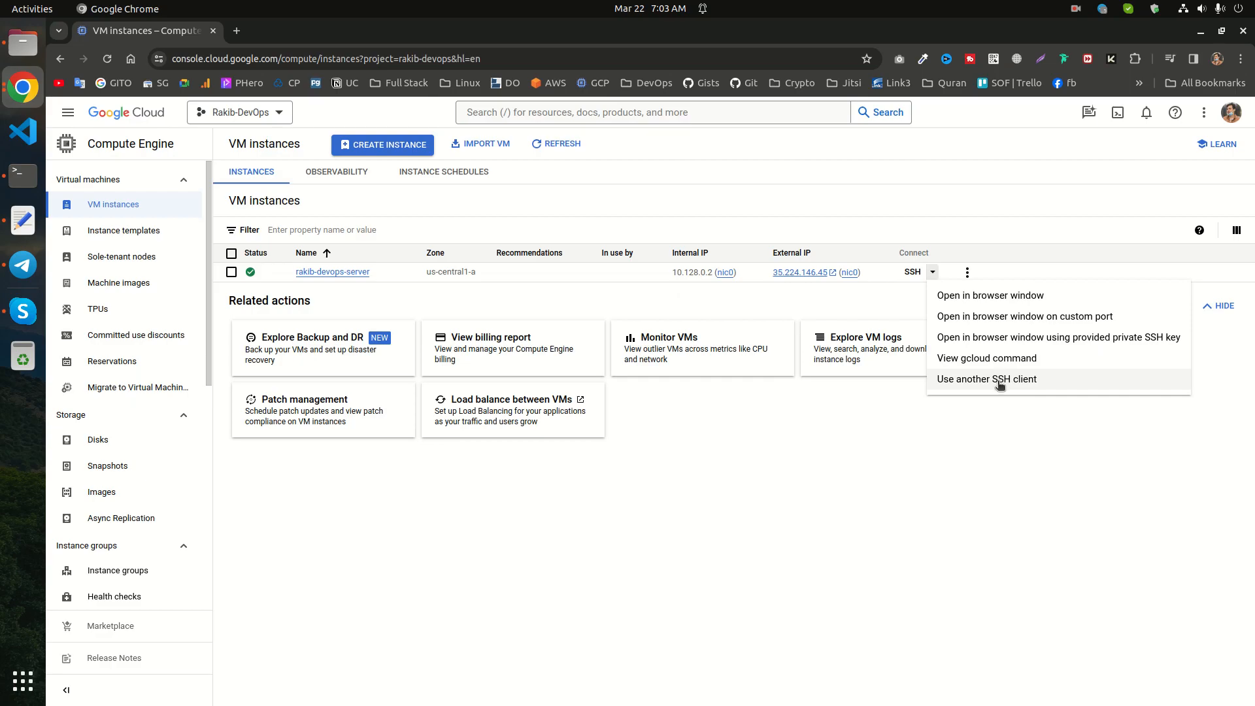
{"action": "left_click", "coordinate": [926, 440]}
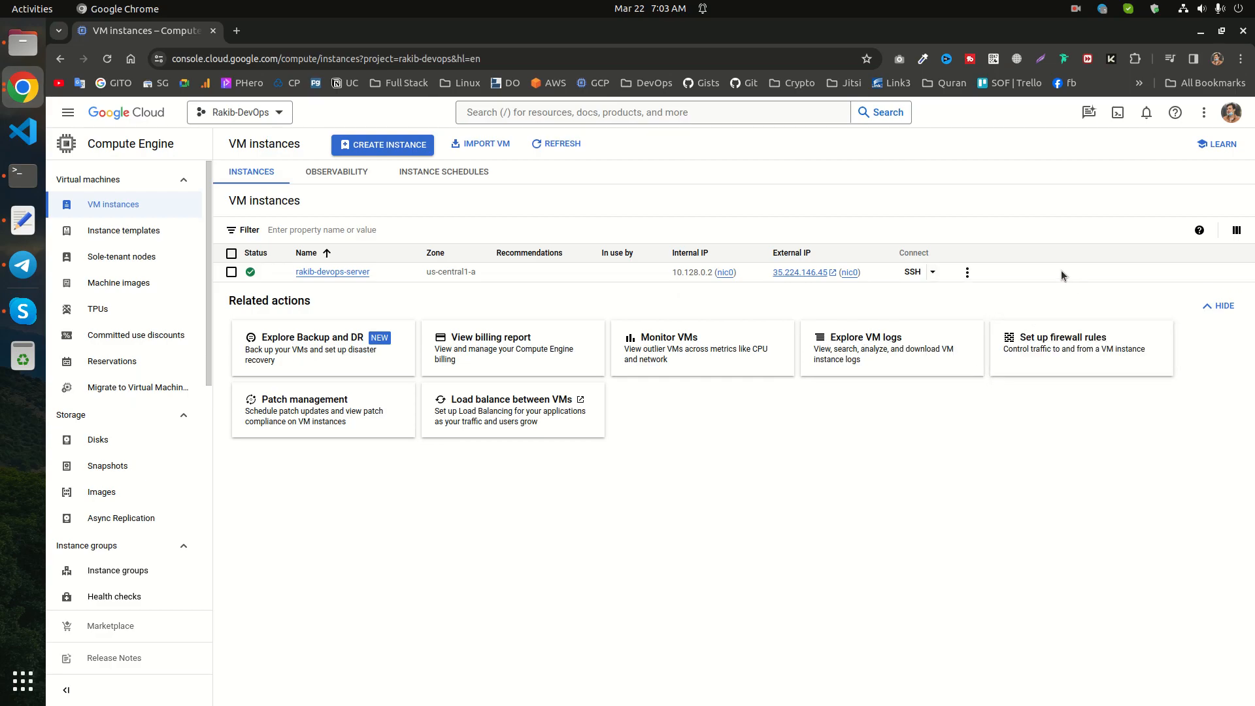
{"action": "left_click", "coordinate": [1117, 112]}
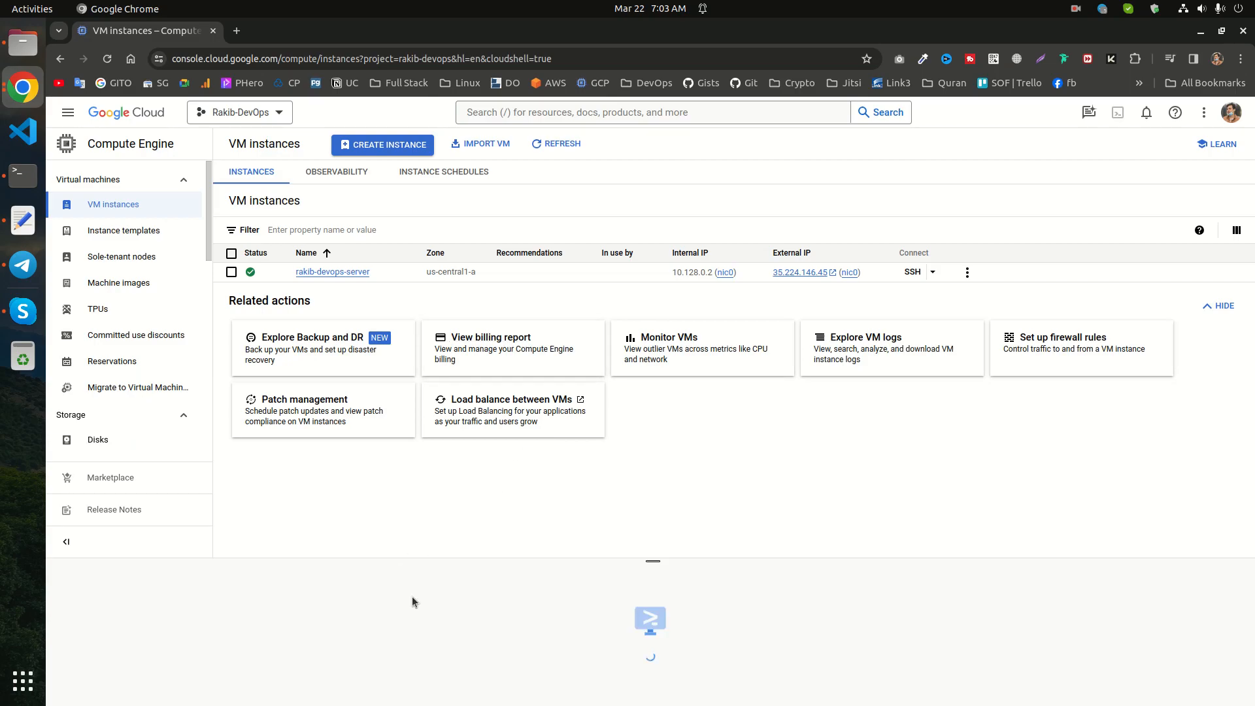
Step: View the gcloud command for connecting to the instance over SSH, copy it, and look briefly at the local terminal
{"action": "left_click", "coordinate": [932, 273]}
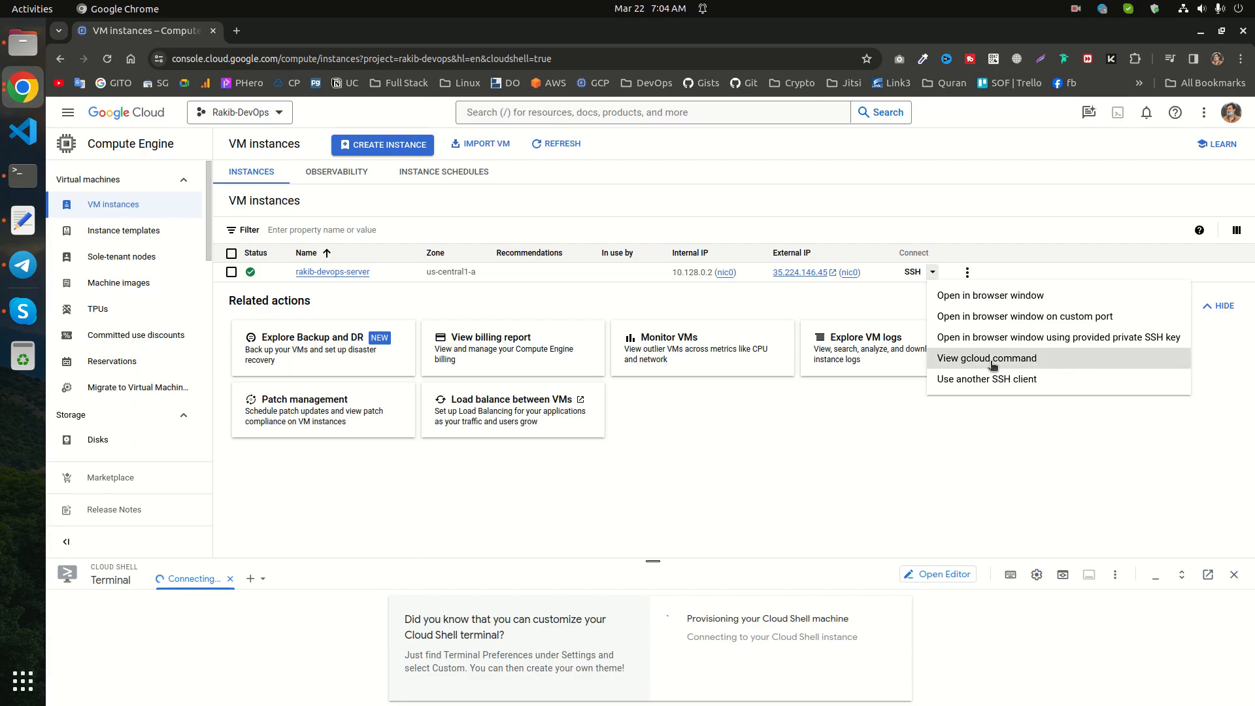
{"action": "left_click", "coordinate": [992, 360]}
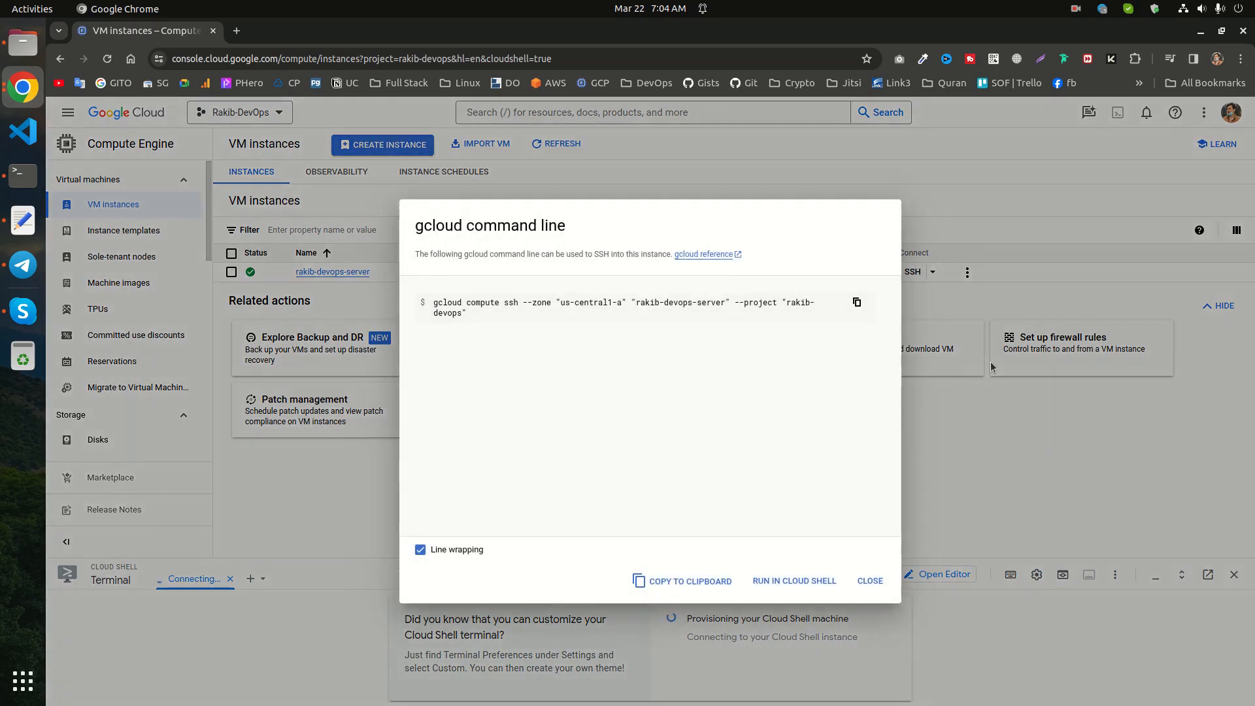
{"action": "left_click", "coordinate": [856, 302]}
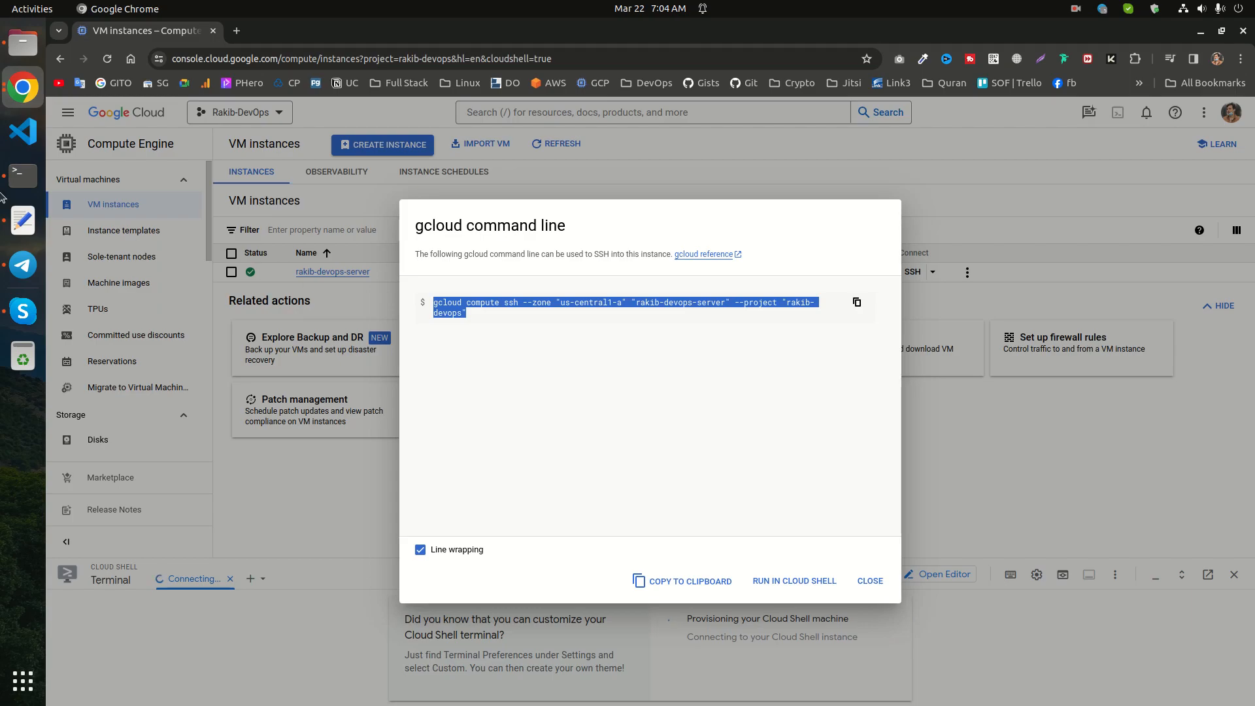
{"action": "left_click", "coordinate": [23, 175]}
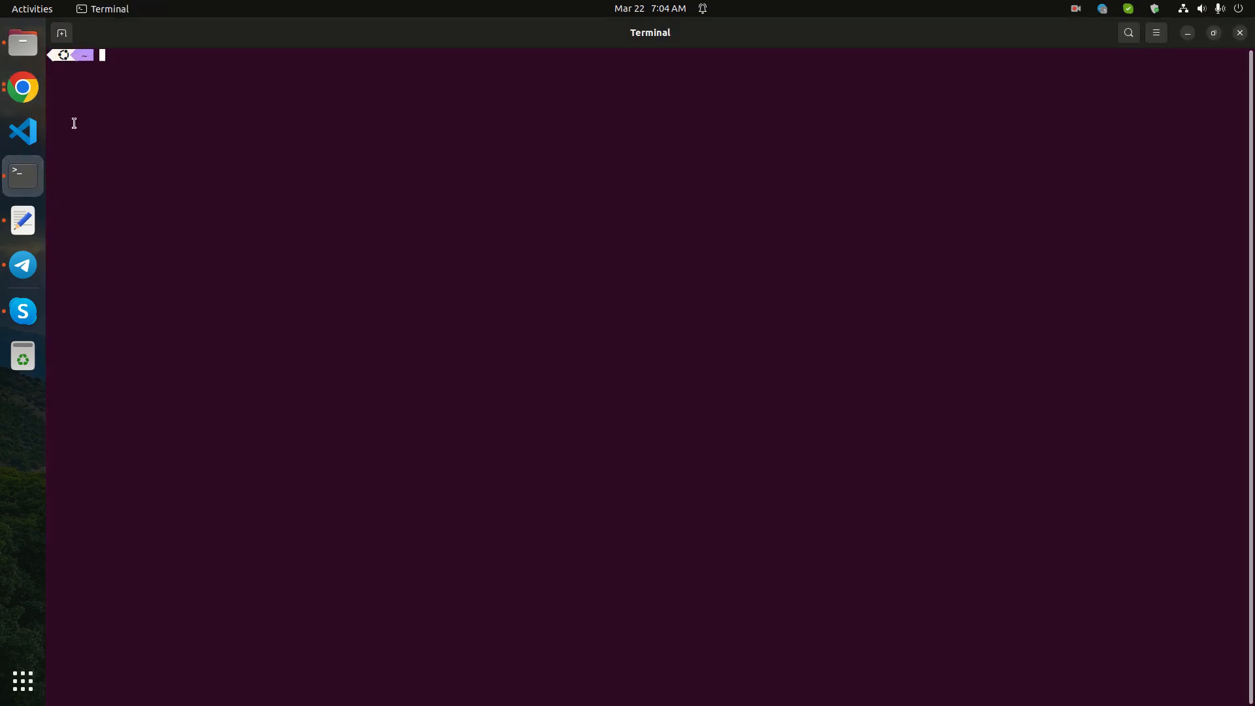
{"action": "left_click", "coordinate": [31, 95]}
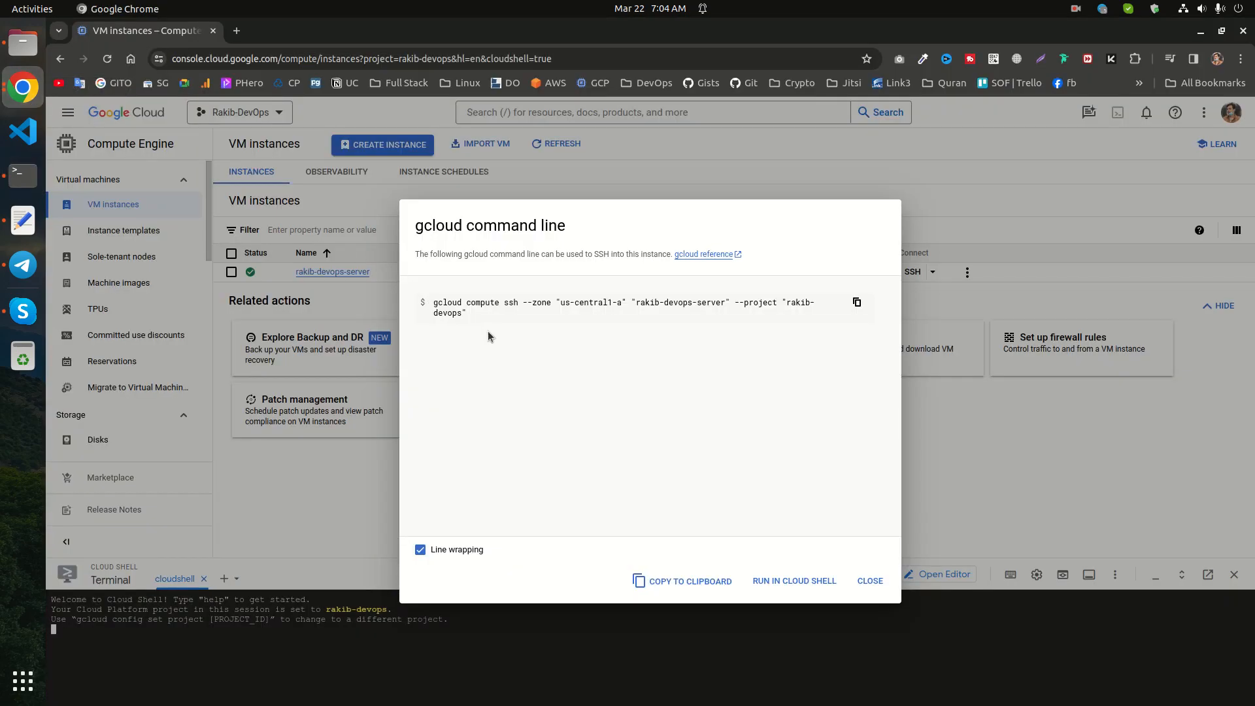
Step: Search the web for "gcloud install" and open the "Install the gcloud CLI" documentation page
{"action": "double_click", "coordinate": [431, 226]}
{"action": "right_click", "coordinate": [433, 224]}
{"action": "left_click", "coordinate": [513, 283]}
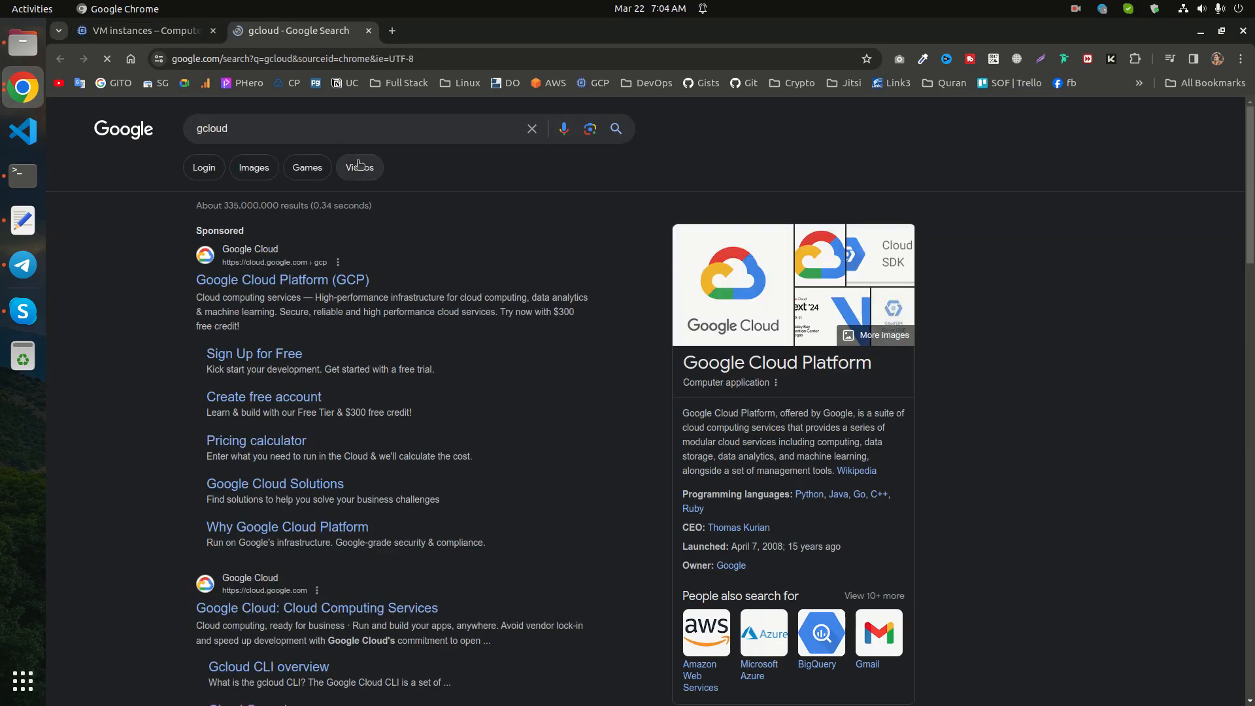
{"action": "left_click", "coordinate": [294, 128]}
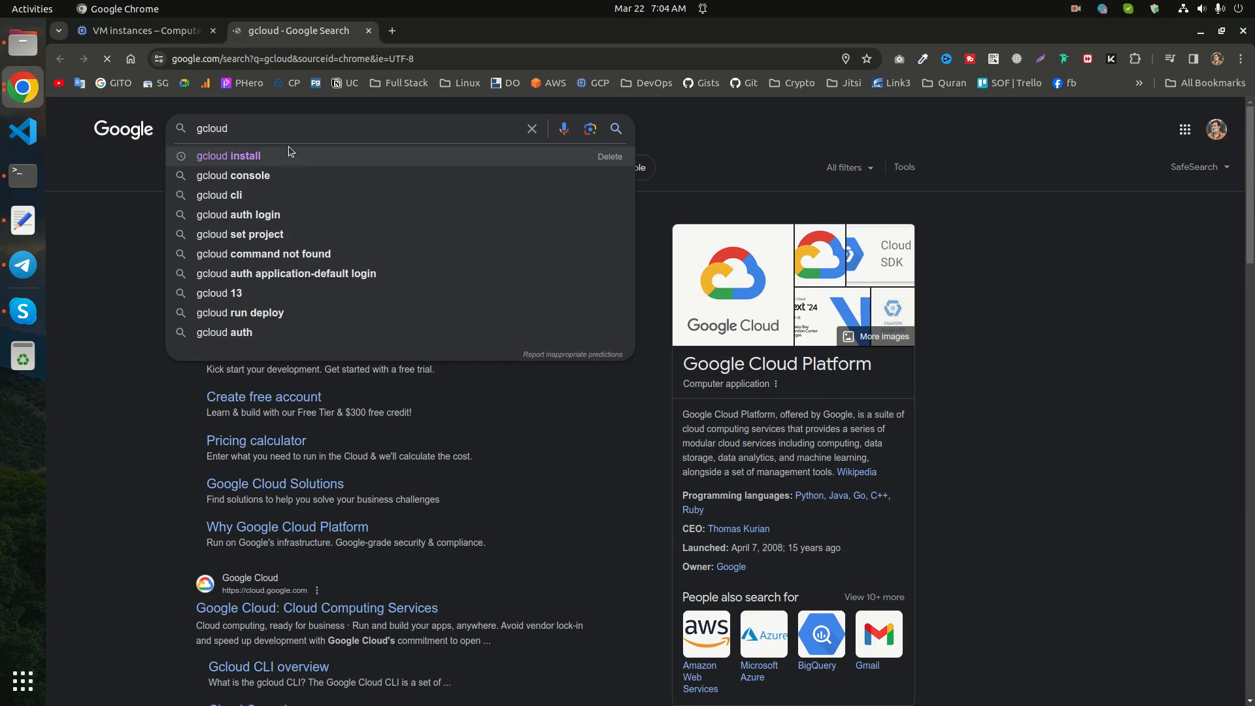
{"action": "left_click", "coordinate": [284, 157]}
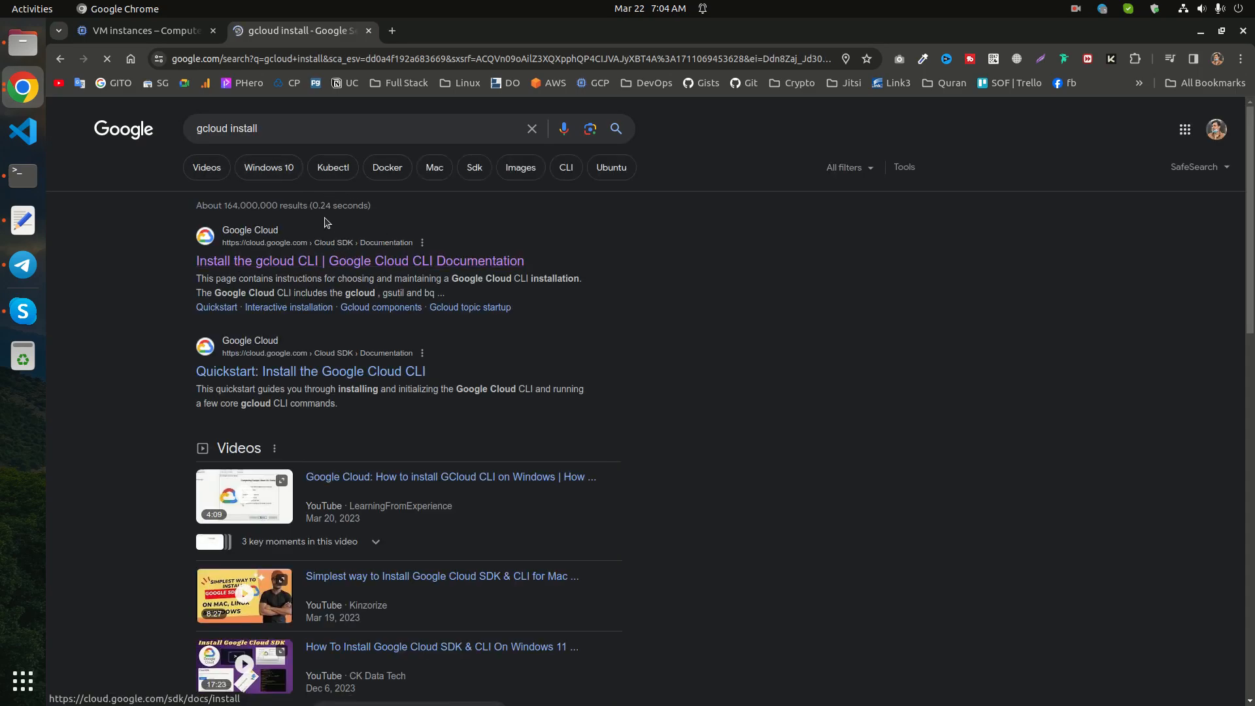
{"action": "left_click_drag", "start_coordinate": [192, 261], "coordinate": [574, 270]}
{"action": "left_click", "coordinate": [573, 270]}
{"action": "left_click", "coordinate": [414, 267]}
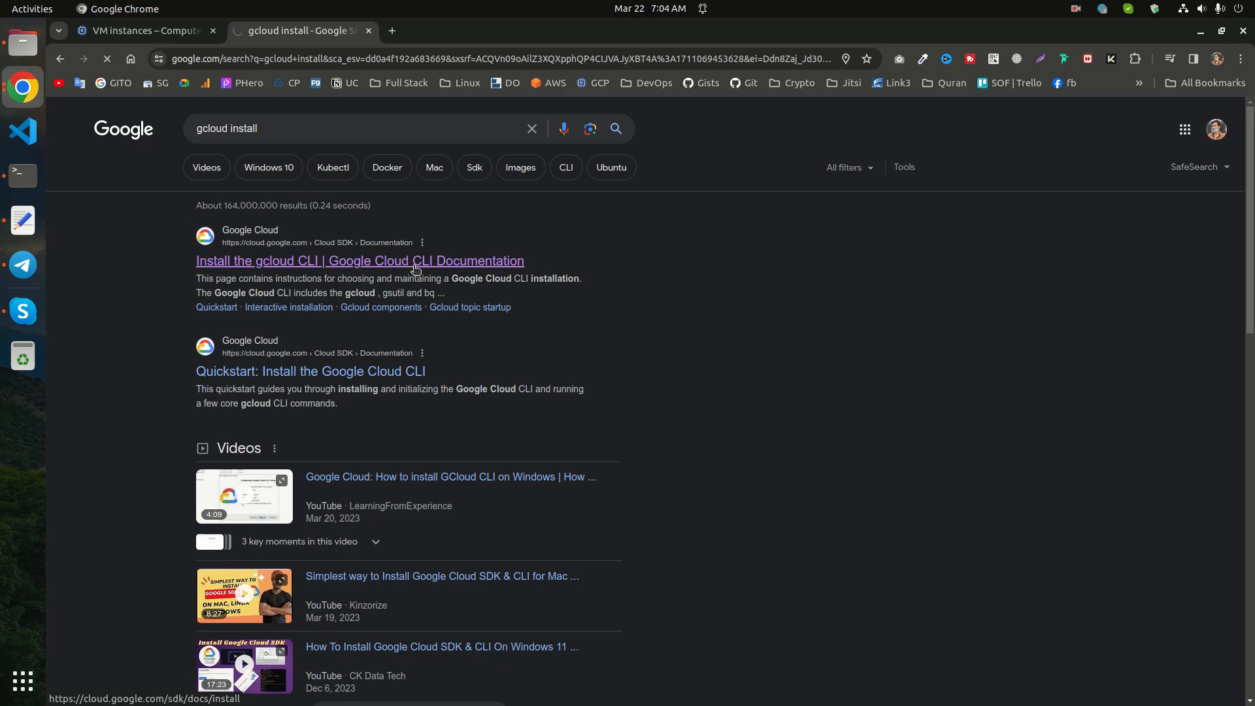
Step: Look through the gcloud CLI installation instructions for Linux, Debian/Ubuntu, Red Hat/Fedora/CentOS, macOS and Windows
{"action": "scroll", "coordinate": [515, 403], "scroll_direction": "down", "scroll_amount": 2}
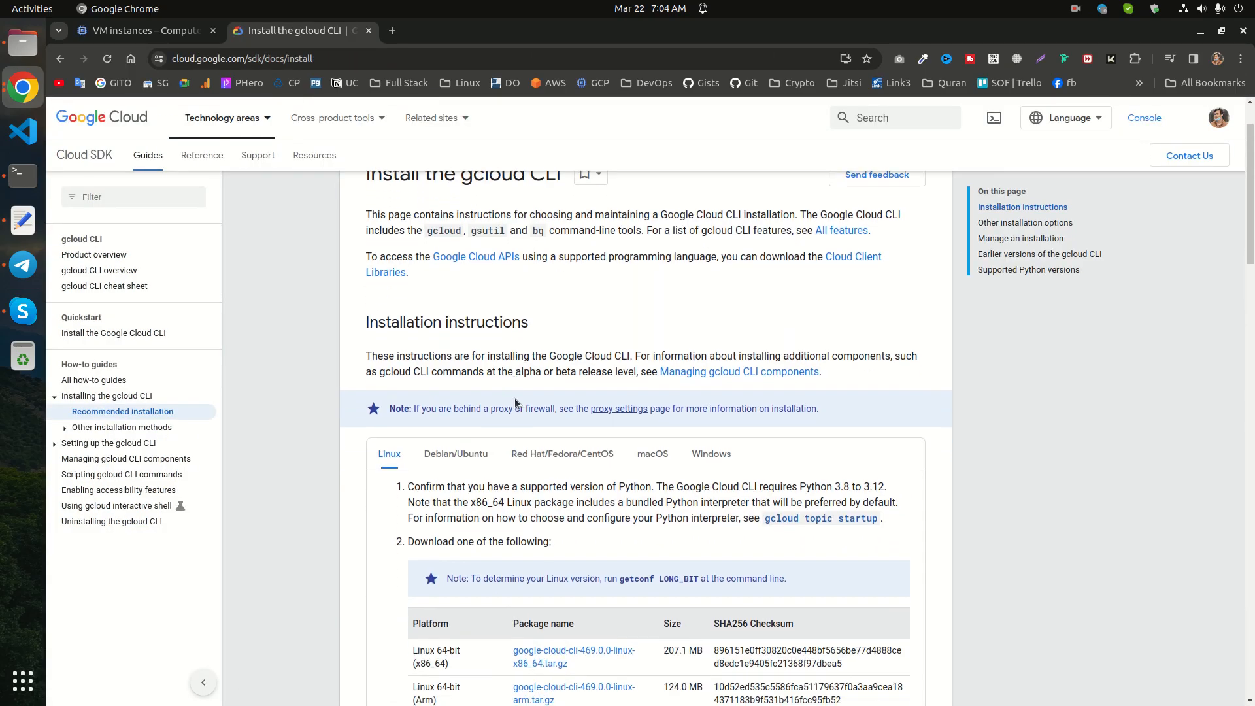
{"action": "scroll", "coordinate": [515, 404], "scroll_direction": "down", "scroll_amount": 2}
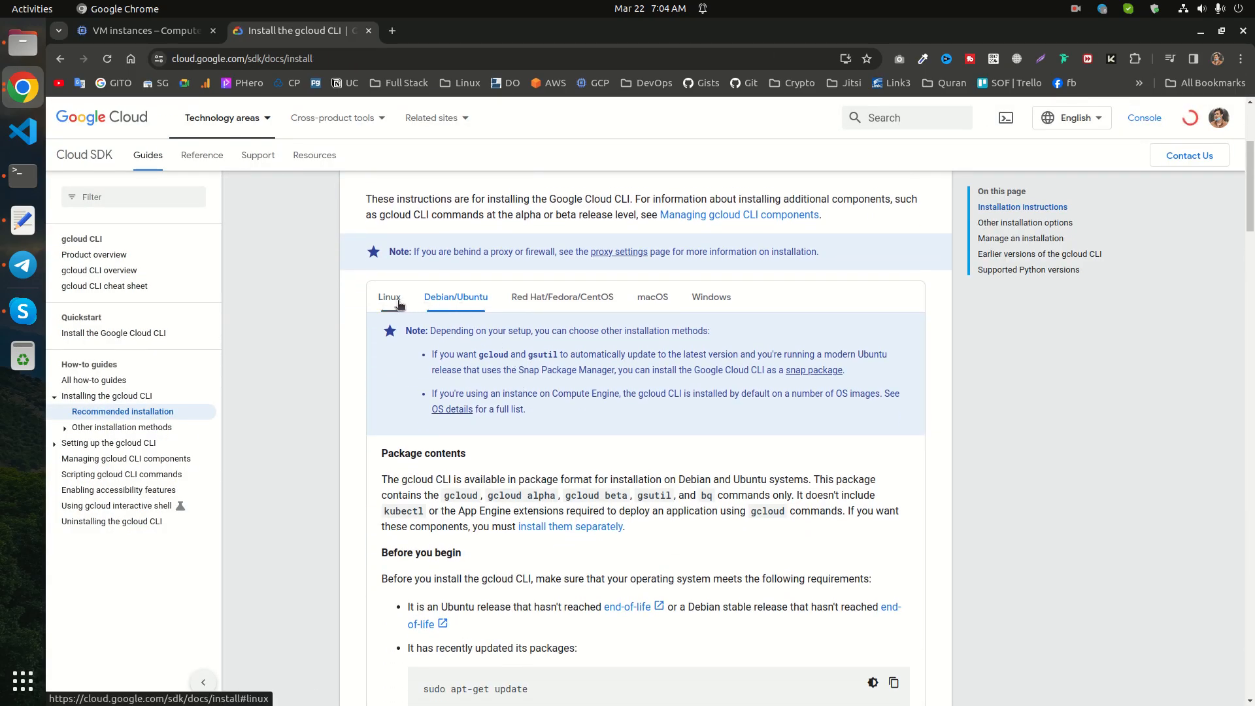
{"action": "scroll", "coordinate": [495, 267], "scroll_direction": "down", "scroll_amount": 2}
{"action": "scroll", "coordinate": [493, 265], "scroll_direction": "up", "scroll_amount": 1}
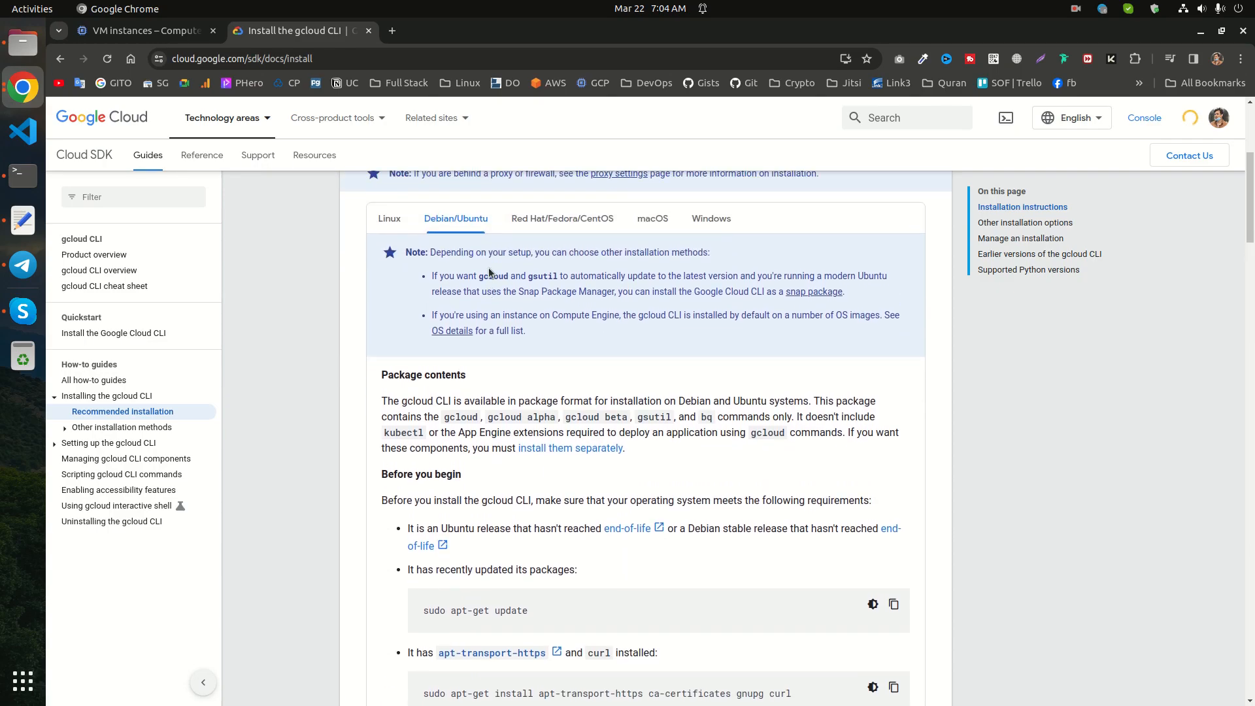
{"action": "left_click", "coordinate": [397, 230]}
{"action": "left_click", "coordinate": [456, 226]}
{"action": "left_click", "coordinate": [562, 225]}
{"action": "left_click", "coordinate": [665, 226]}
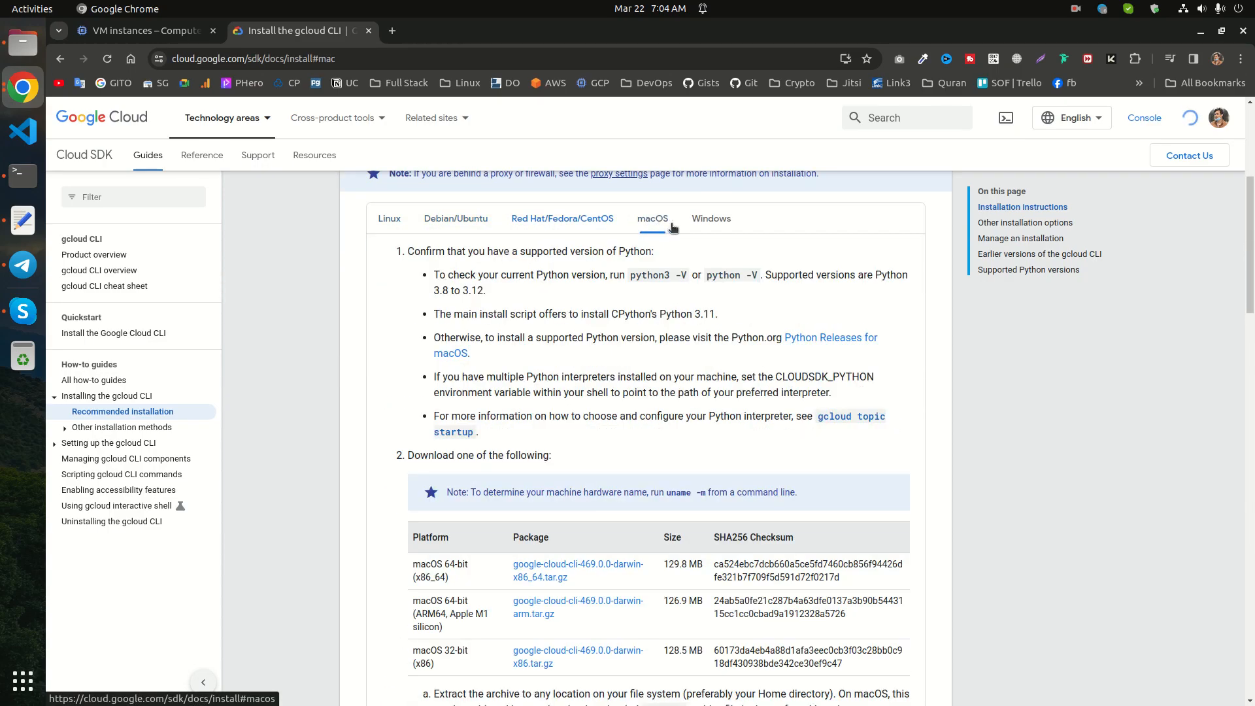
{"action": "left_click", "coordinate": [718, 224]}
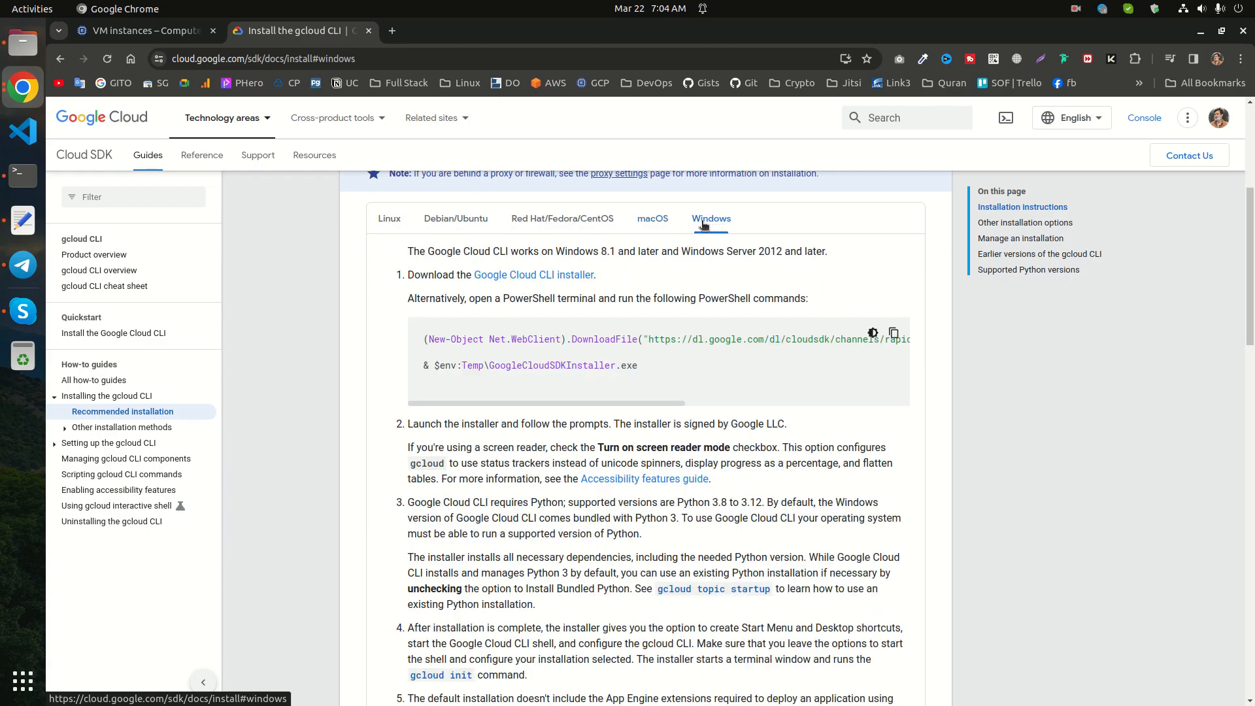
Step: Read through the Debian/Ubuntu instructions for installing the gcloud CLI, from the prerequisites to the optional additional components
{"action": "left_click", "coordinate": [432, 225]}
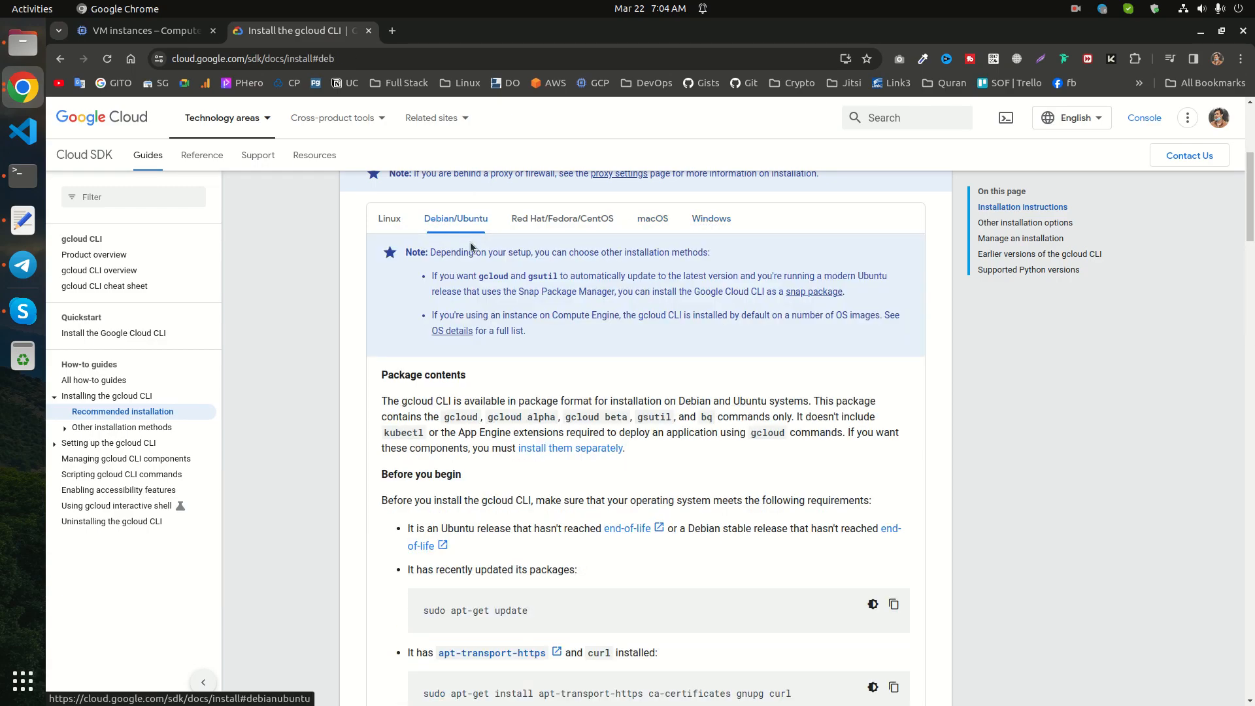
{"action": "scroll", "coordinate": [521, 371], "scroll_direction": "down", "scroll_amount": 2}
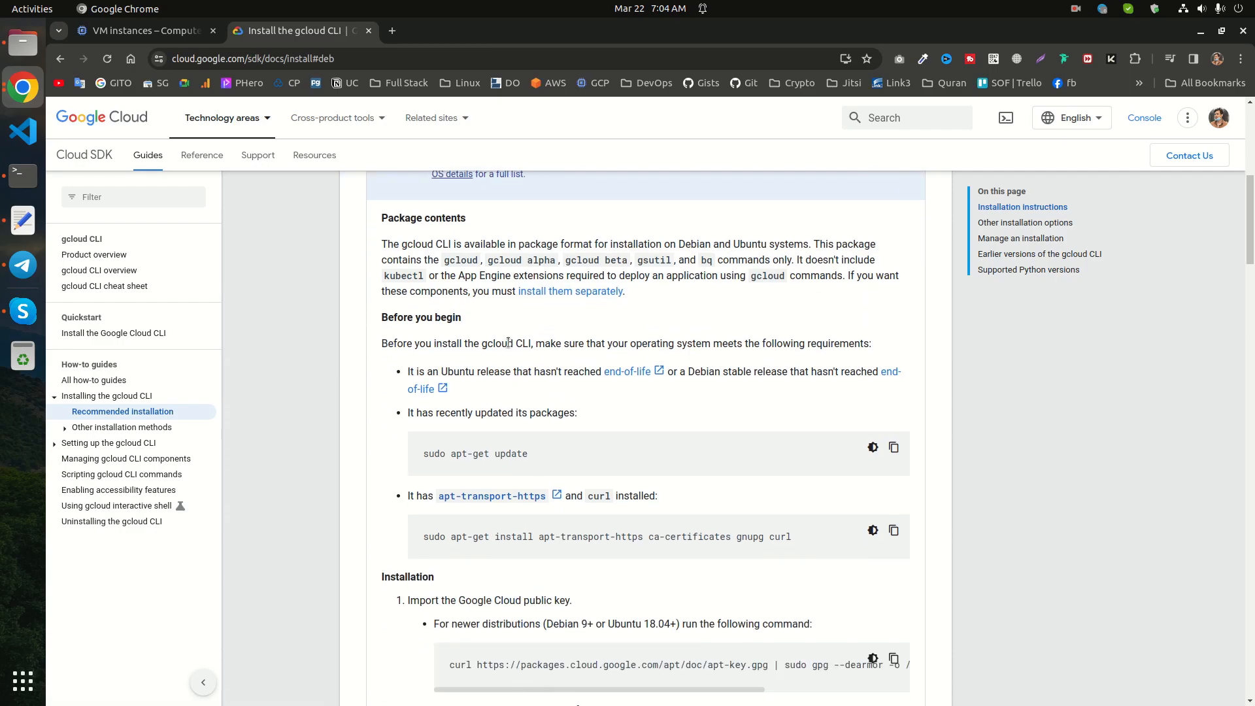
{"action": "scroll", "coordinate": [517, 392], "scroll_direction": "up", "scroll_amount": 3}
{"action": "scroll", "coordinate": [516, 409], "scroll_direction": "down", "scroll_amount": 3}
{"action": "scroll", "coordinate": [663, 555], "scroll_direction": "down", "scroll_amount": 3}
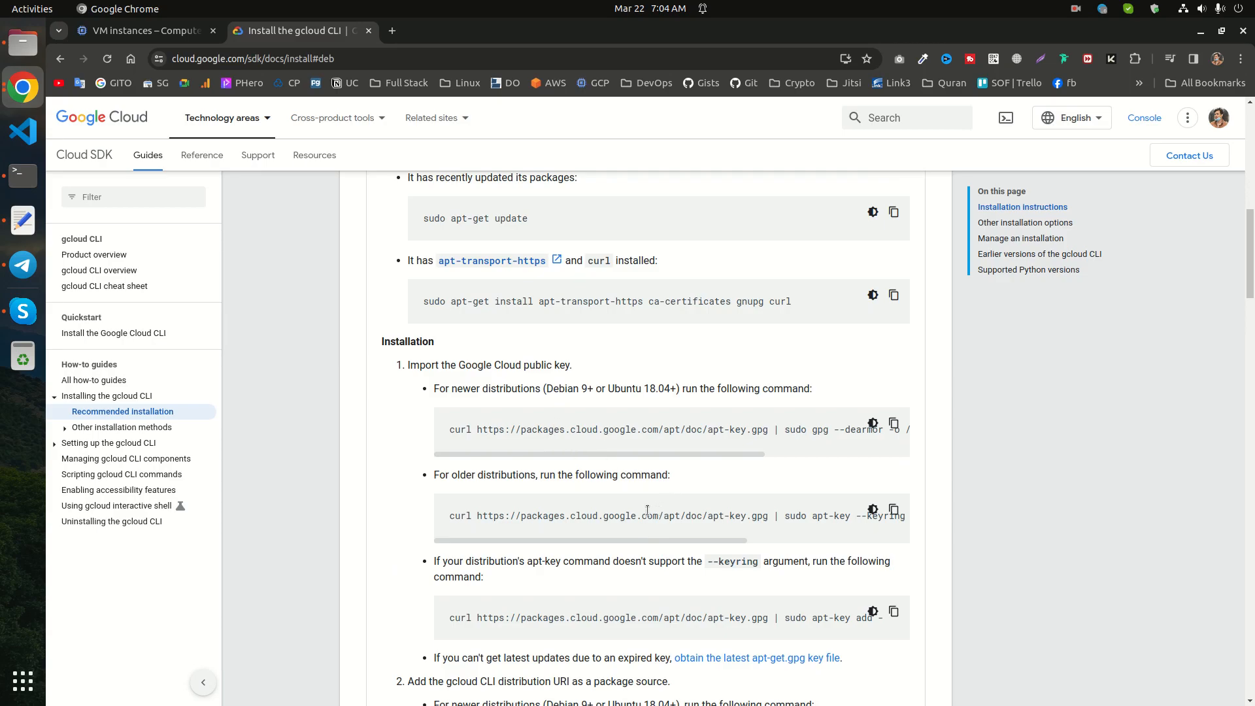
{"action": "scroll", "coordinate": [615, 532], "scroll_direction": "down", "scroll_amount": 2}
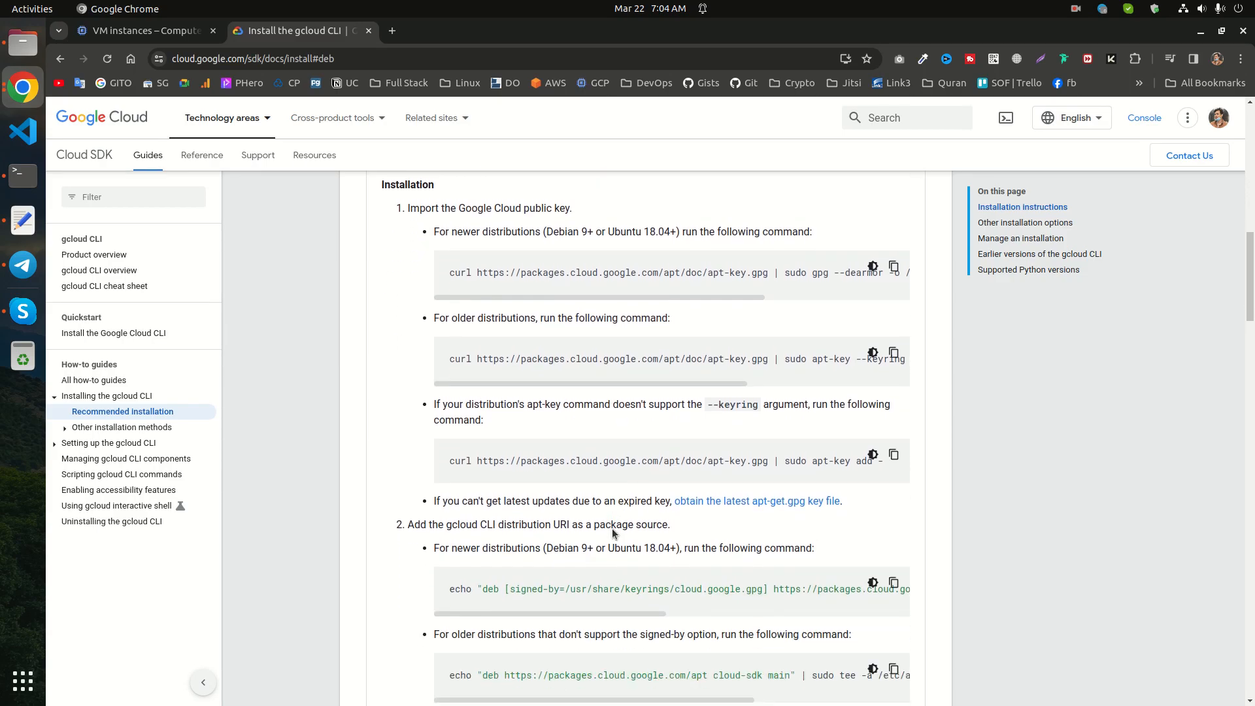
{"action": "scroll", "coordinate": [615, 519], "scroll_direction": "down", "scroll_amount": 2}
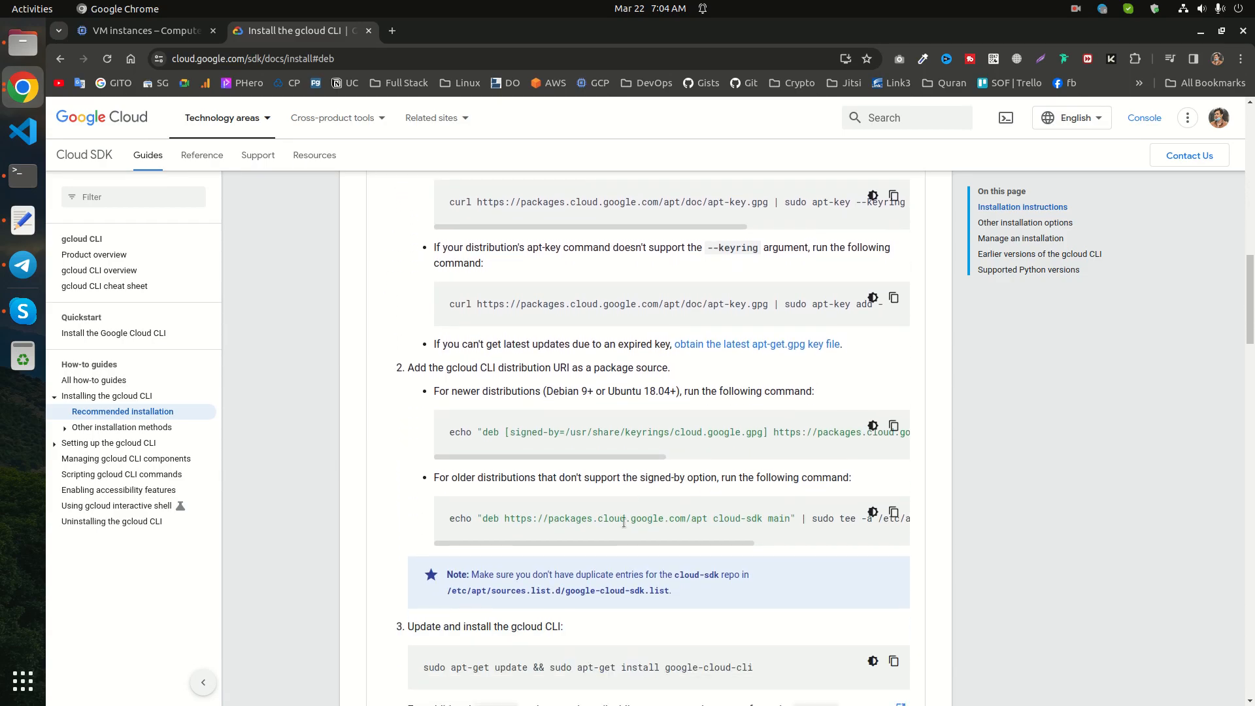
{"action": "scroll", "coordinate": [624, 522], "scroll_direction": "down", "scroll_amount": 4}
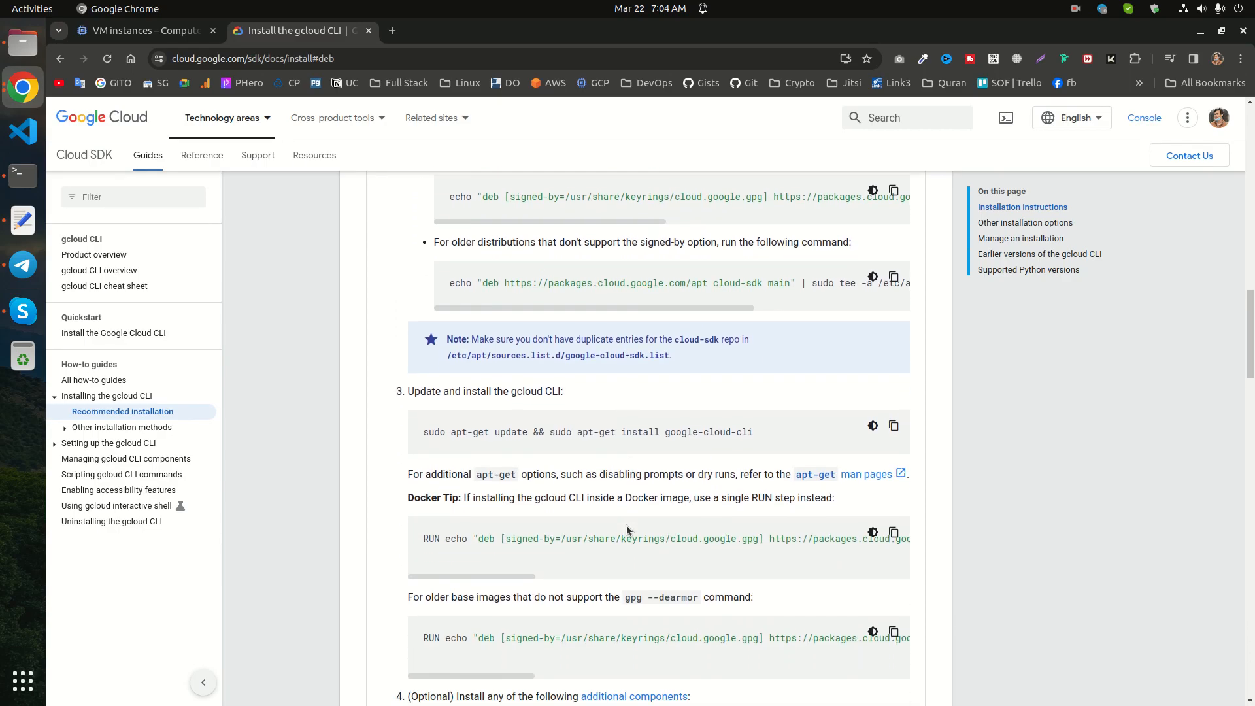
{"action": "scroll", "coordinate": [615, 518], "scroll_direction": "down", "scroll_amount": 4}
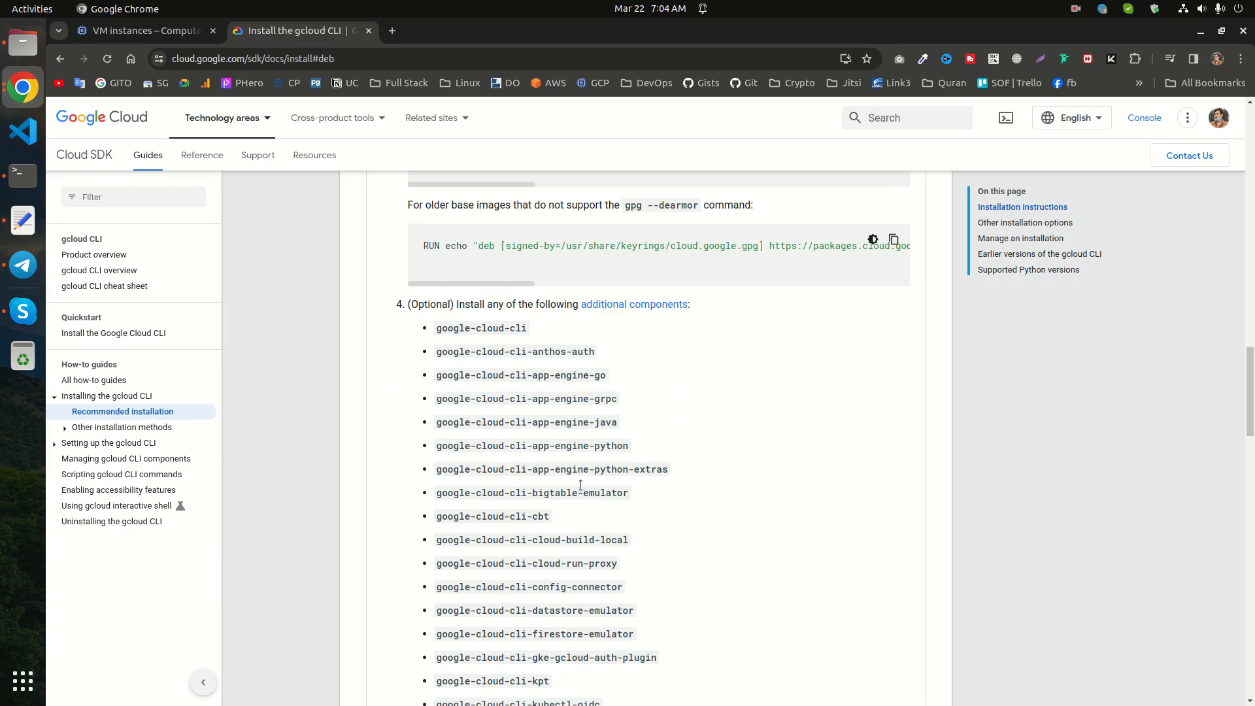
{"action": "scroll", "coordinate": [484, 444], "scroll_direction": "up", "scroll_amount": 12}
{"action": "scroll", "coordinate": [453, 457], "scroll_direction": "up", "scroll_amount": 4}
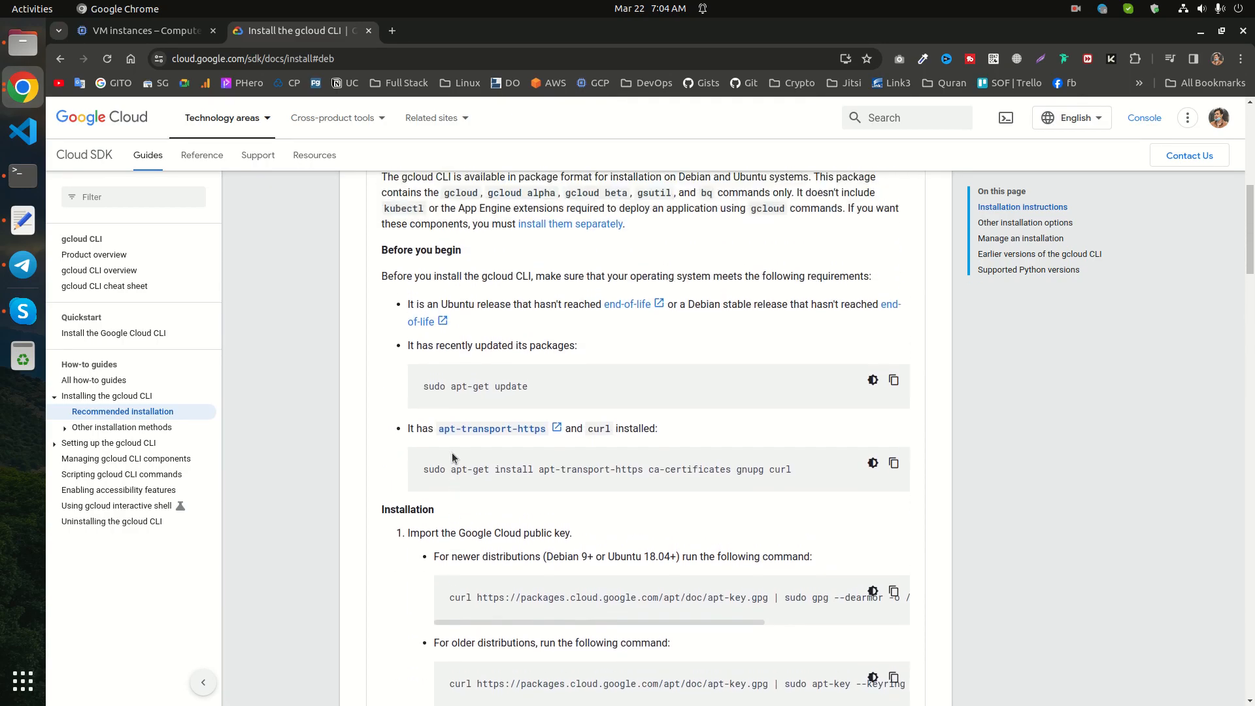
{"action": "scroll", "coordinate": [452, 453], "scroll_direction": "up", "scroll_amount": 5}
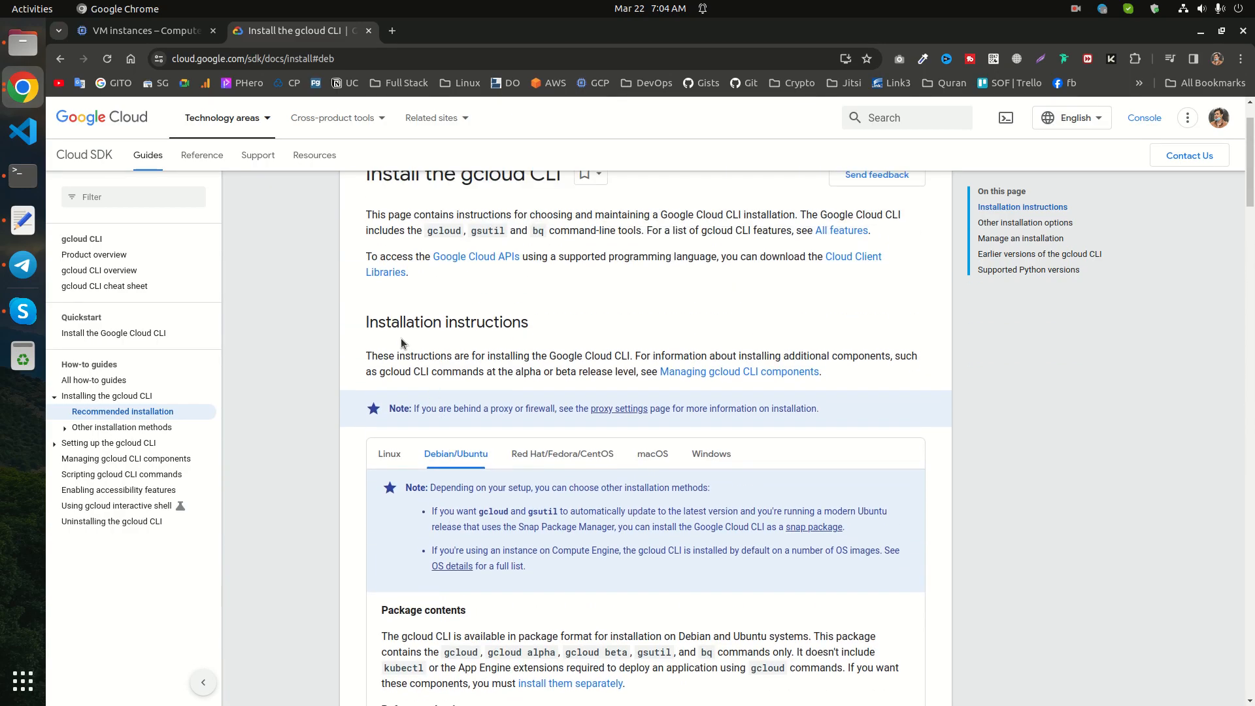
Step: Connect to the instance by running the copied gcloud compute ssh command in the local terminal, and run sudo apt update on the server
{"action": "left_click", "coordinate": [147, 31]}
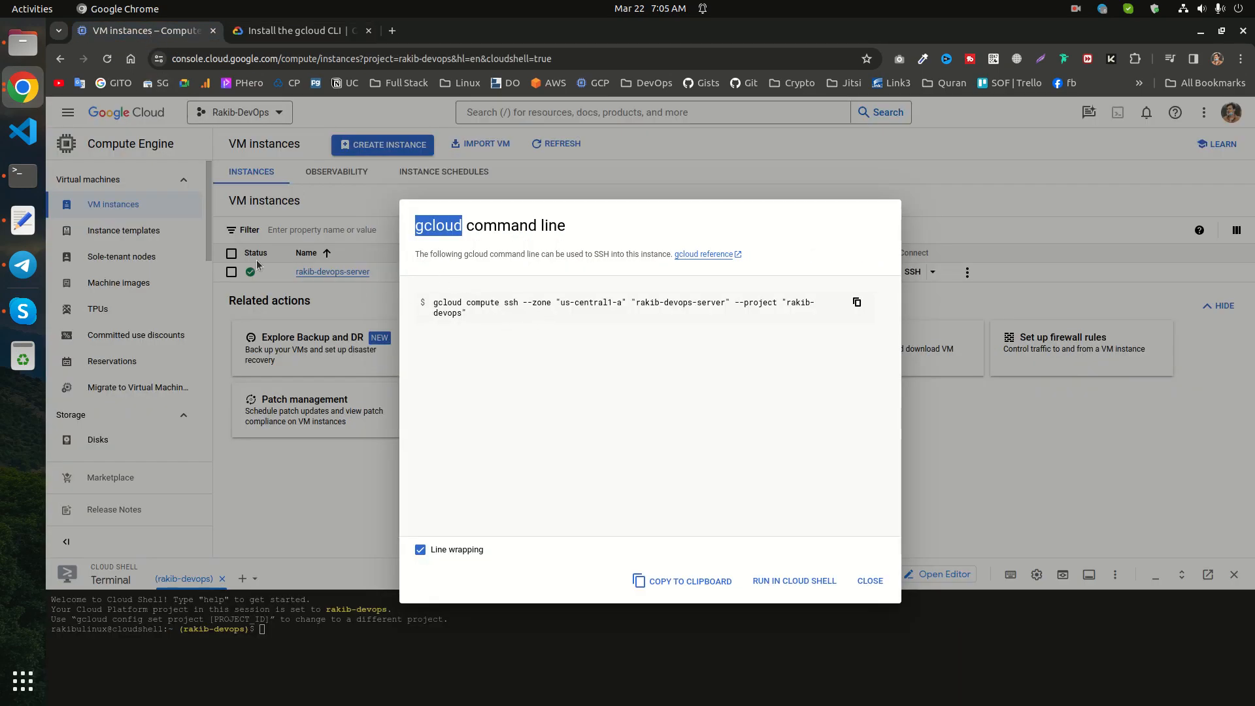
{"action": "left_click", "coordinate": [23, 176]}
{"action": "type", "text": "gcloud compute ssh --zone \"us-central1-a\" \"rakib-devops-server\" --project \"rakib-devops\""}
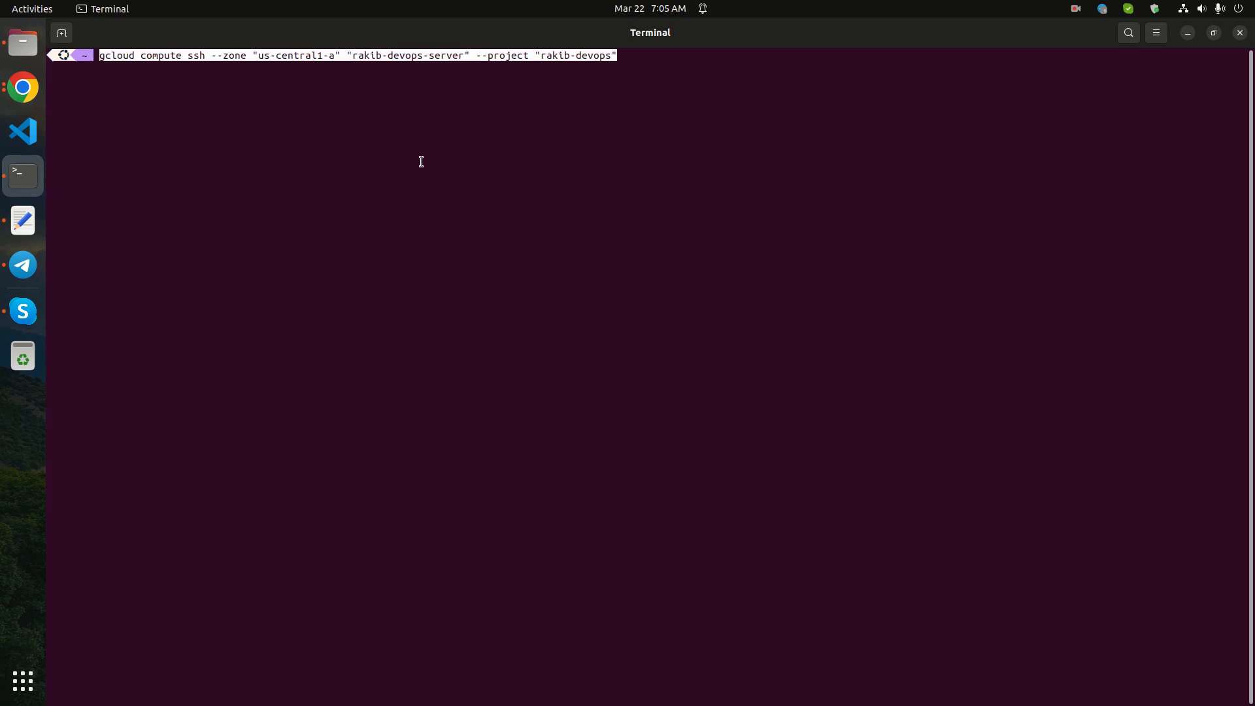
{"action": "key", "text": "Return"}
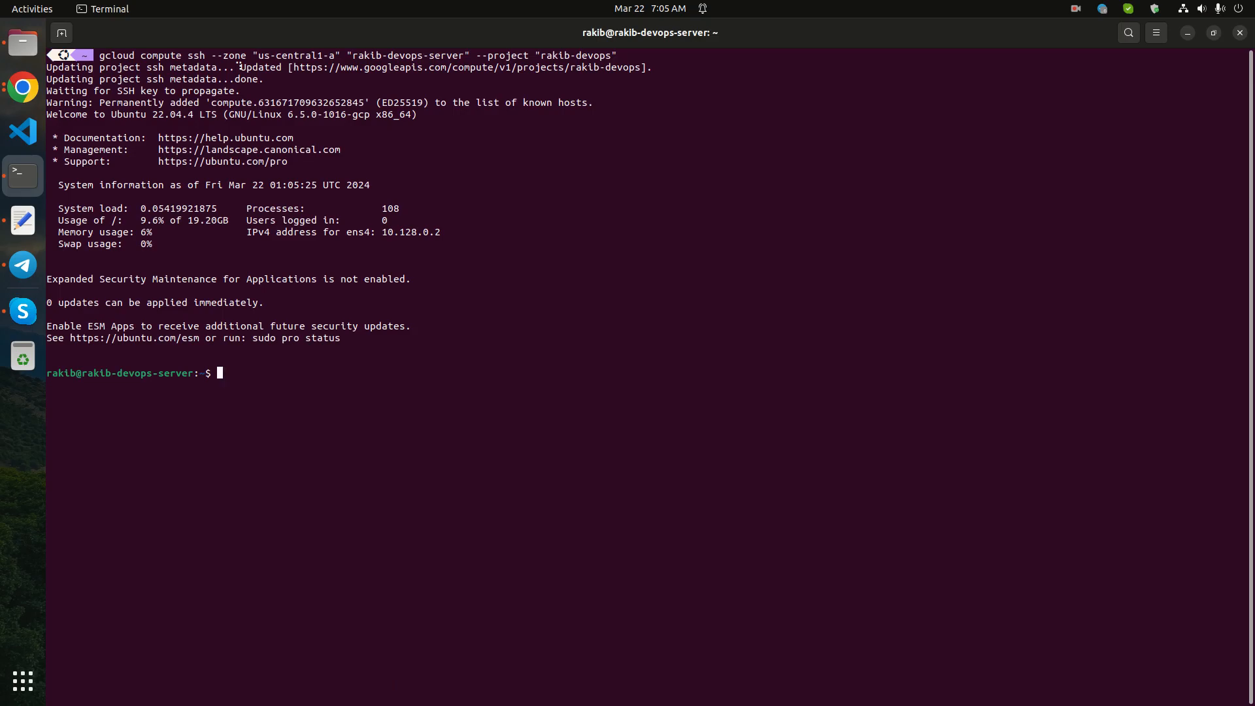
{"action": "type", "text": "sudo apt update"}
{"action": "key", "text": "Return"}
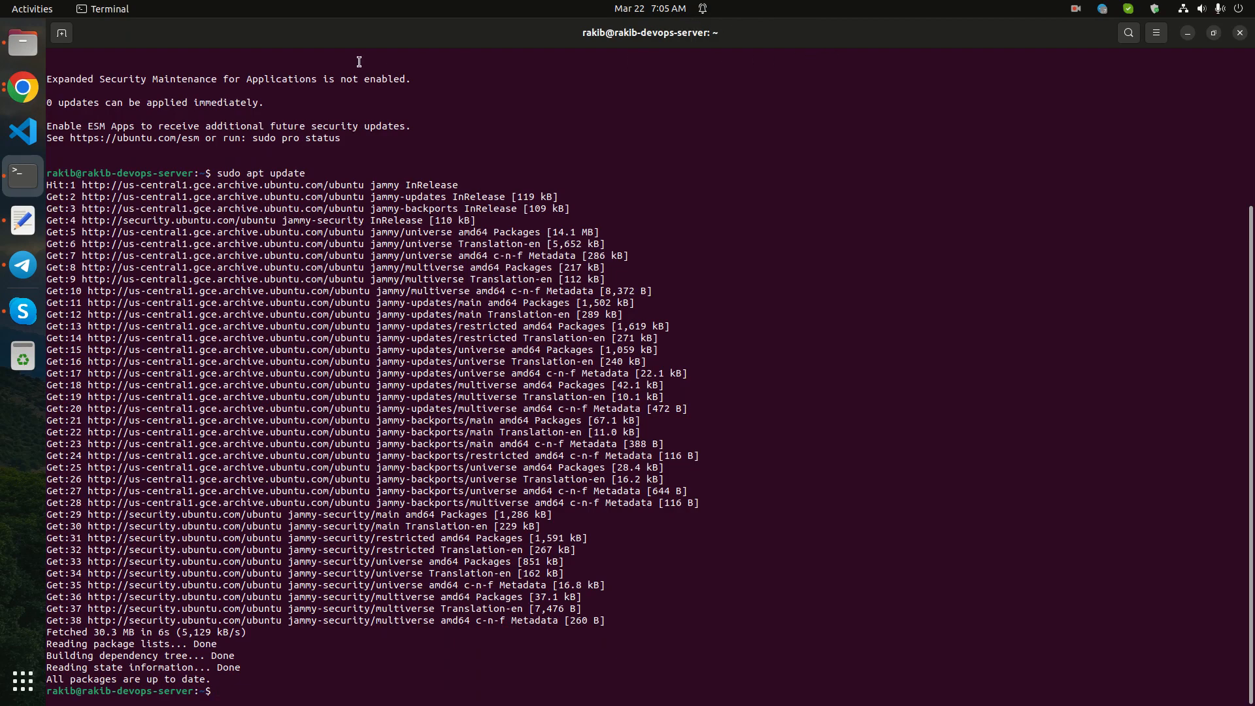
Step: Open the presenter's own YouTube channel in a new browser tab and look through its list of videos
{"action": "left_click", "coordinate": [38, 89]}
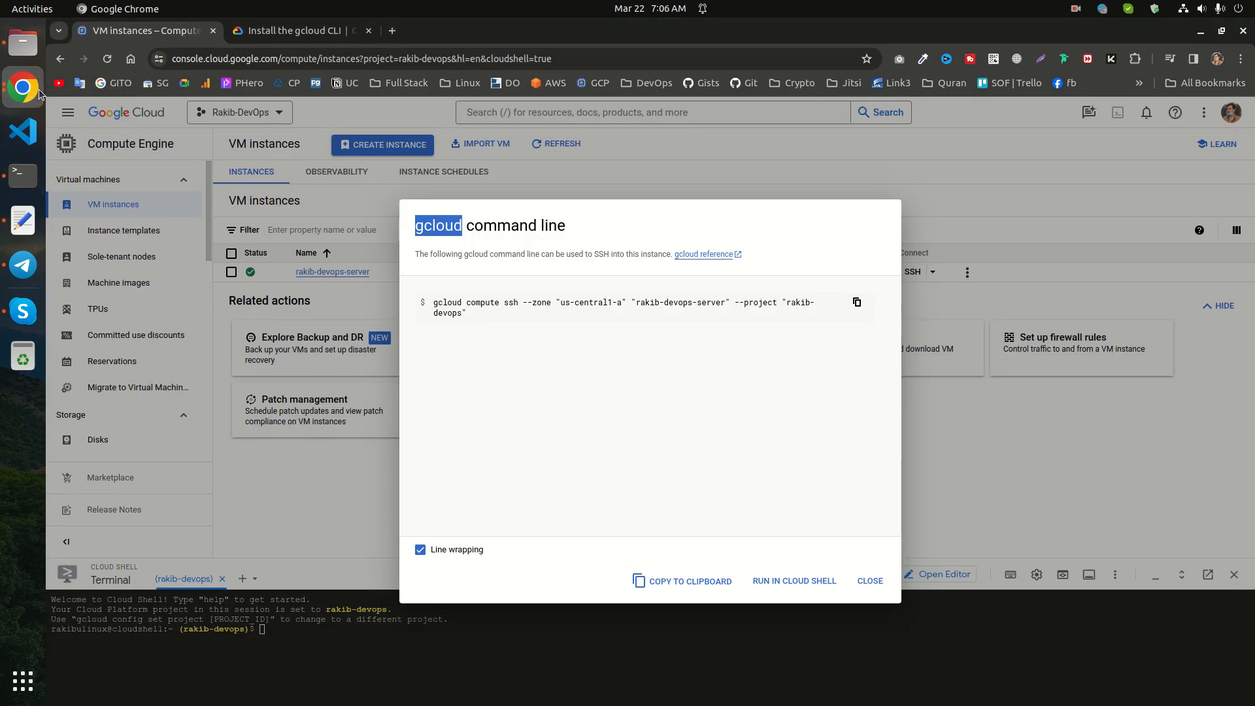
{"action": "left_click", "coordinate": [392, 31]}
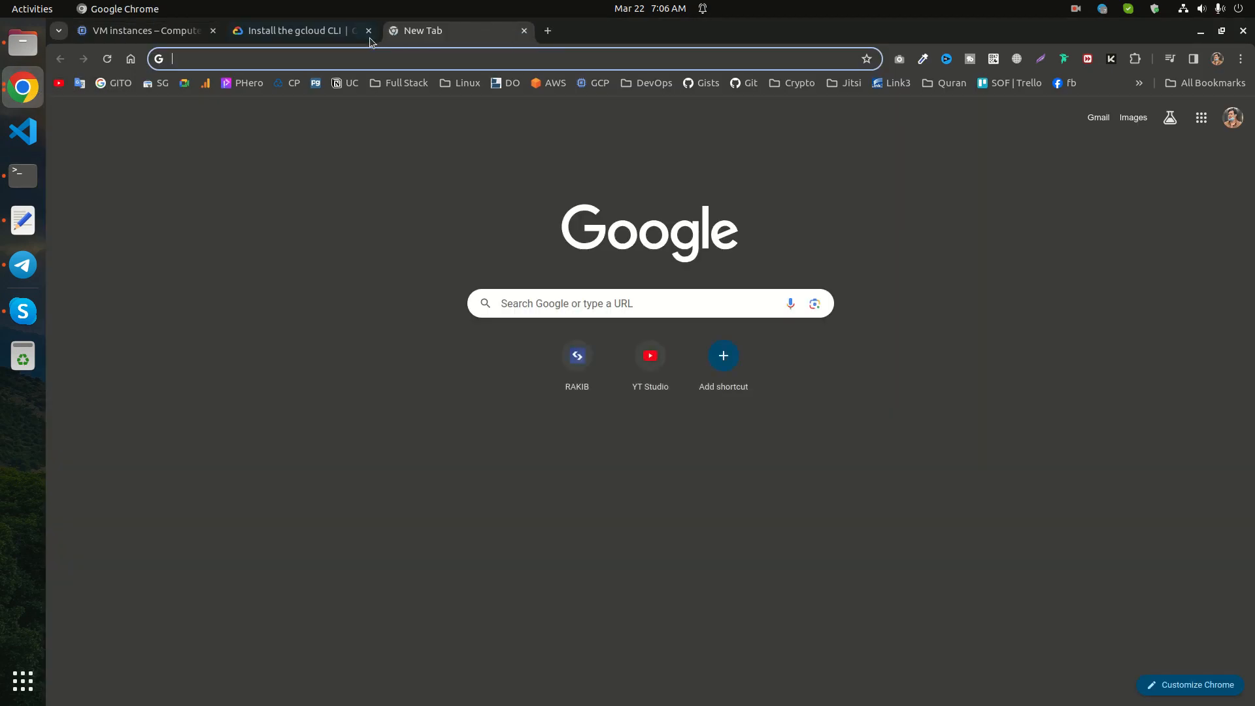
{"action": "left_click", "coordinate": [203, 65]}
{"action": "type", "text": "youtube.com"}
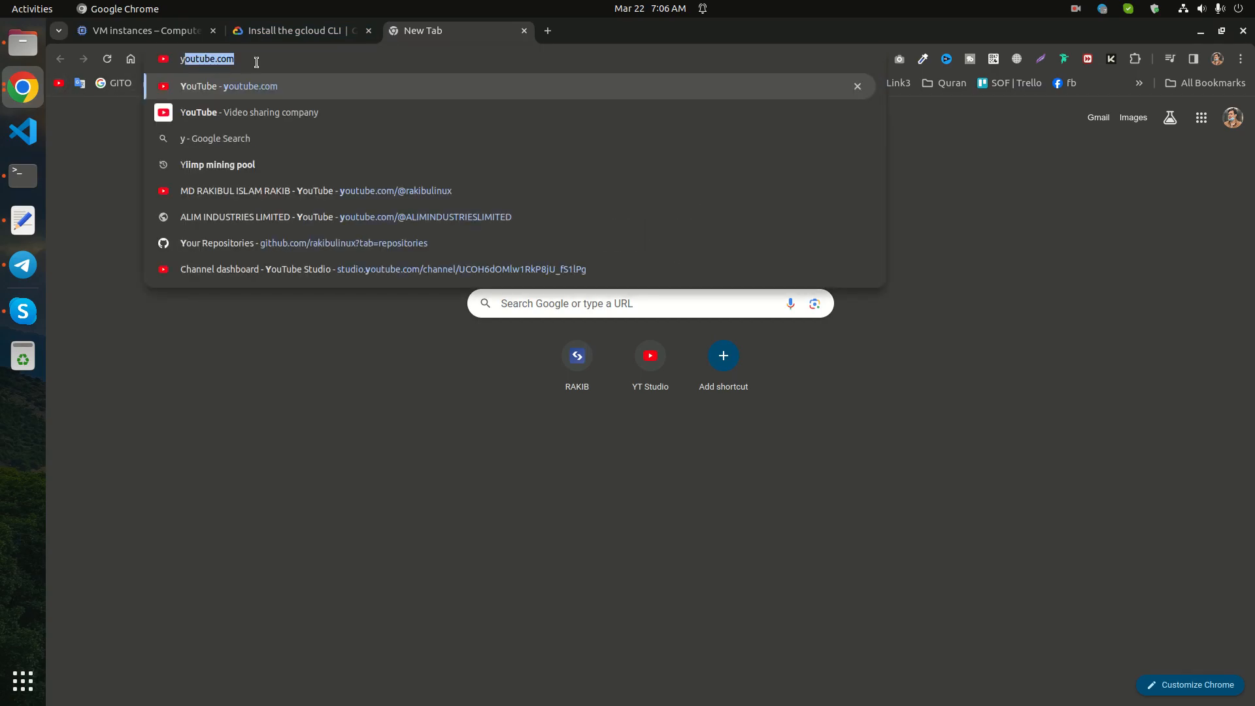
{"action": "left_click", "coordinate": [350, 190]}
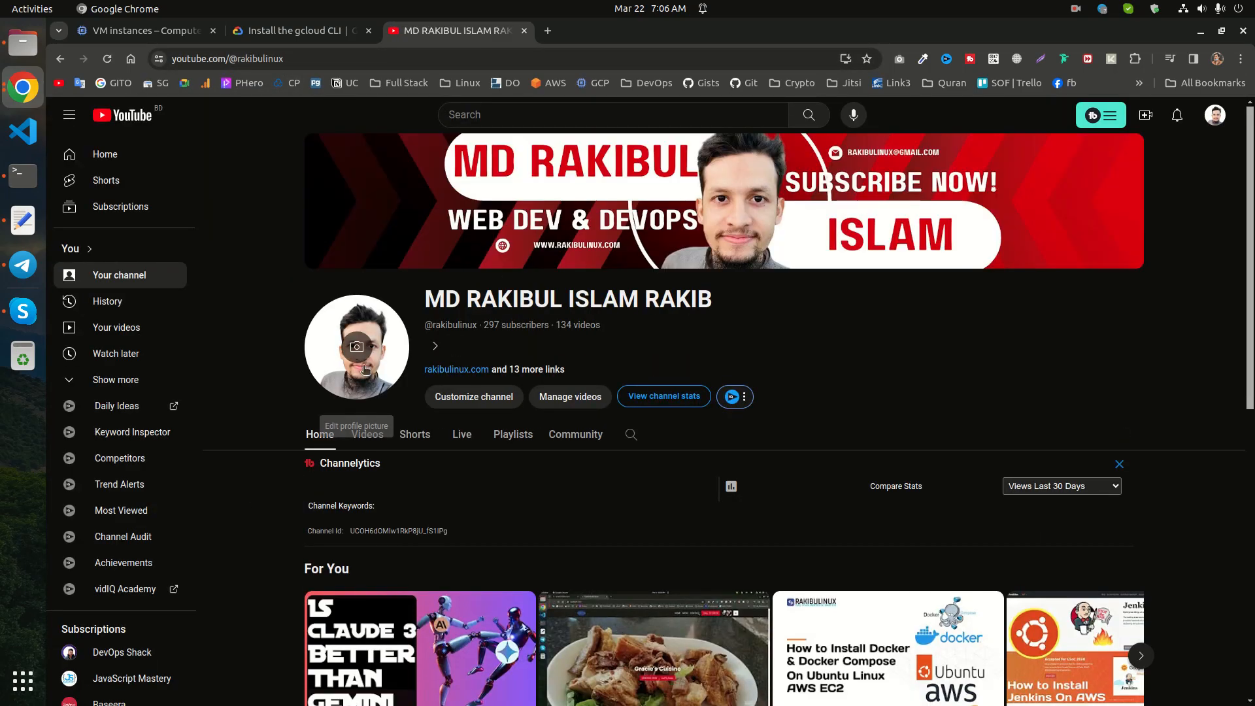
{"action": "left_click", "coordinate": [381, 363]}
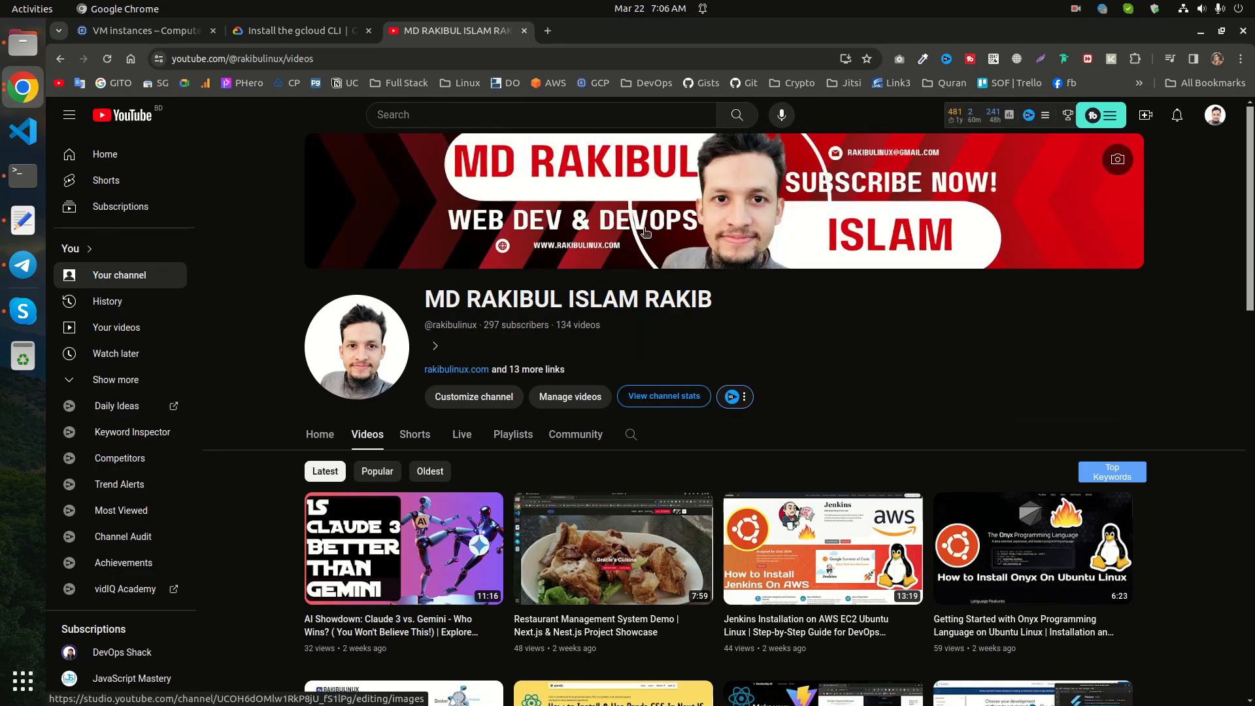
{"action": "scroll", "coordinate": [1187, 428], "scroll_direction": "down", "scroll_amount": 3}
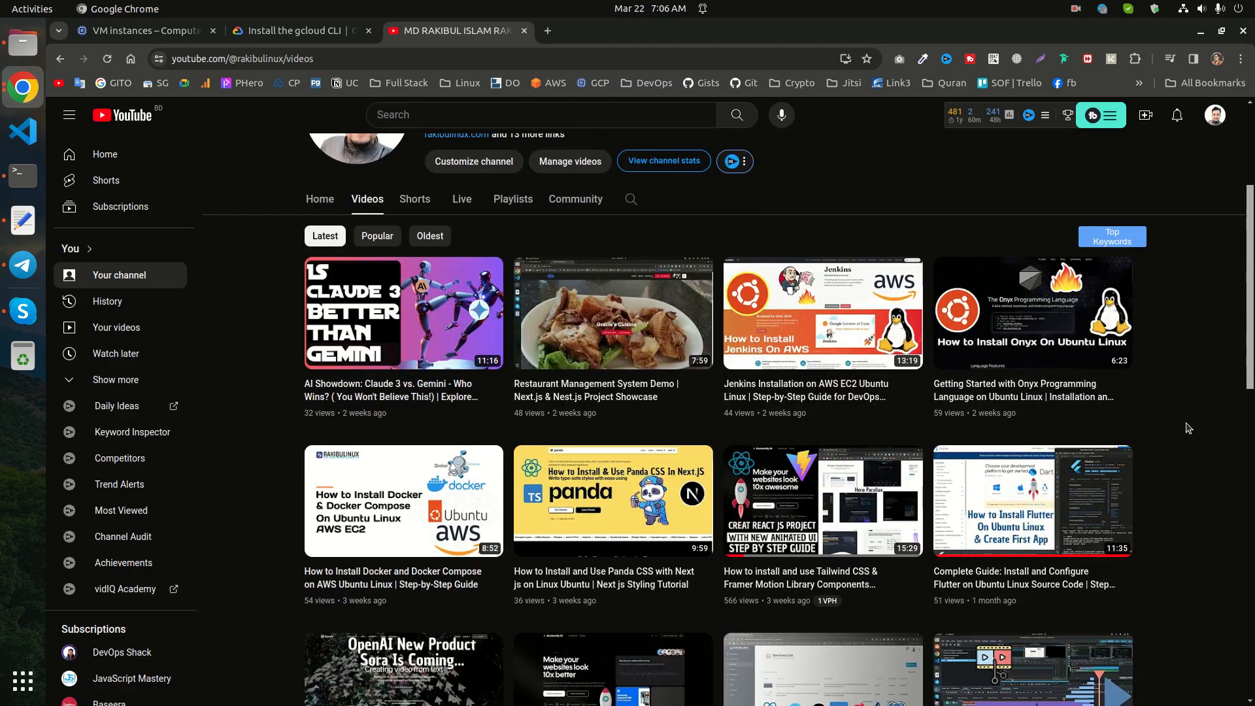
{"action": "scroll", "coordinate": [1164, 380], "scroll_direction": "up", "scroll_amount": 3}
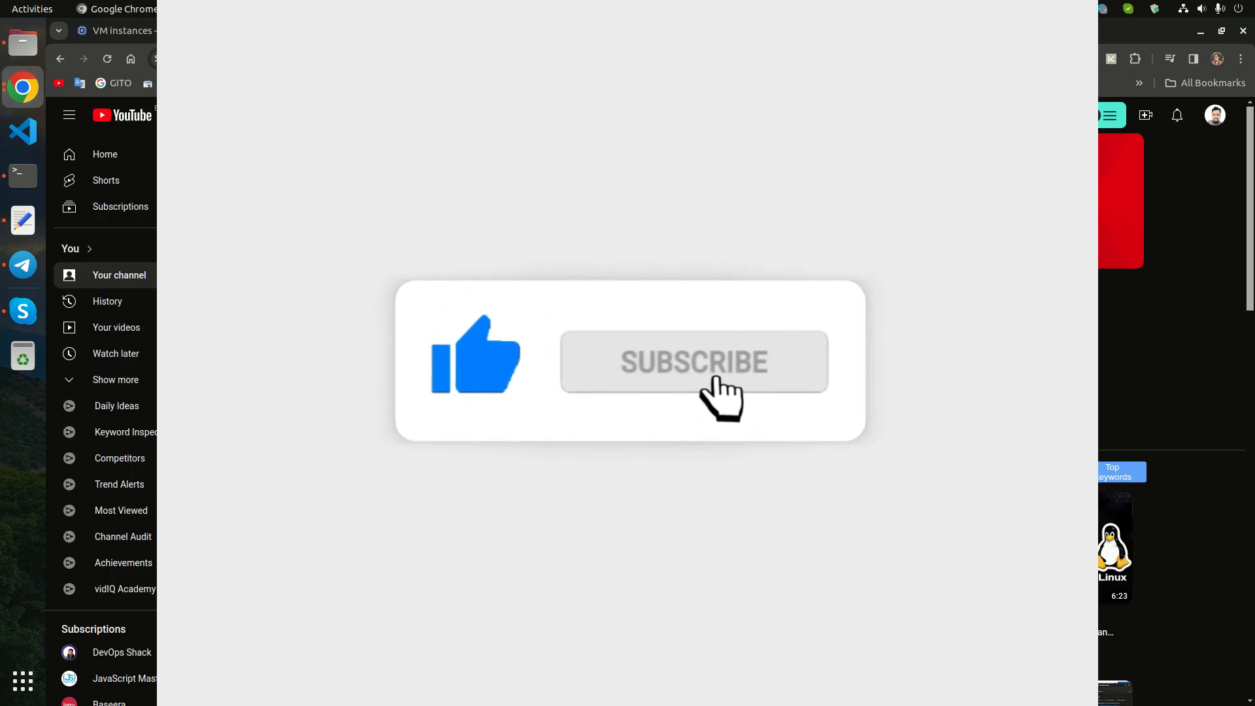
{"action": "scroll", "coordinate": [1193, 423], "scroll_direction": "down", "scroll_amount": 4}
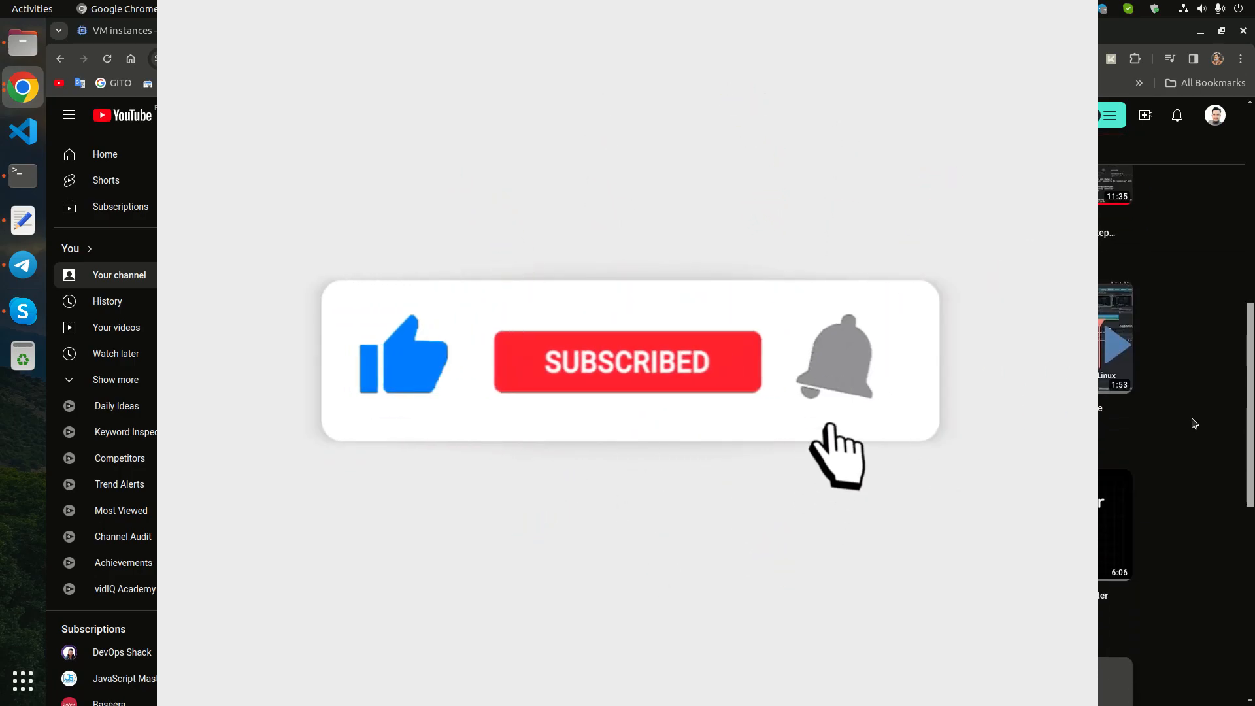